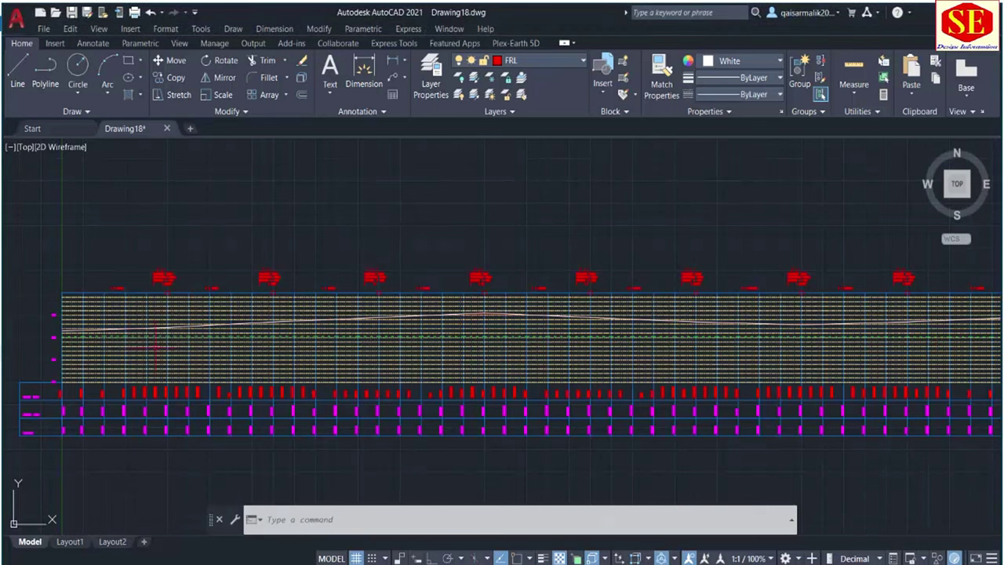
# - Pan and zoom across Drawing18 to view the profile table, the graph and its high point
pyautogui.scroll(2, 164, 437)
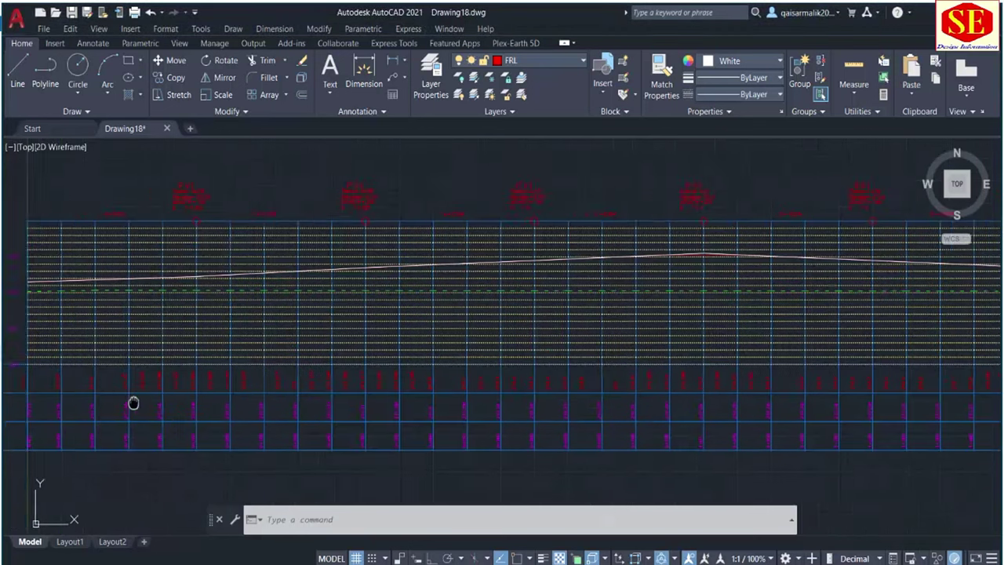
pyautogui.moveTo(134, 403); pyautogui.dragTo(368, 408, button='middle')
pyautogui.scroll(1, 469, 338)
pyautogui.scroll(1, 468, 338)
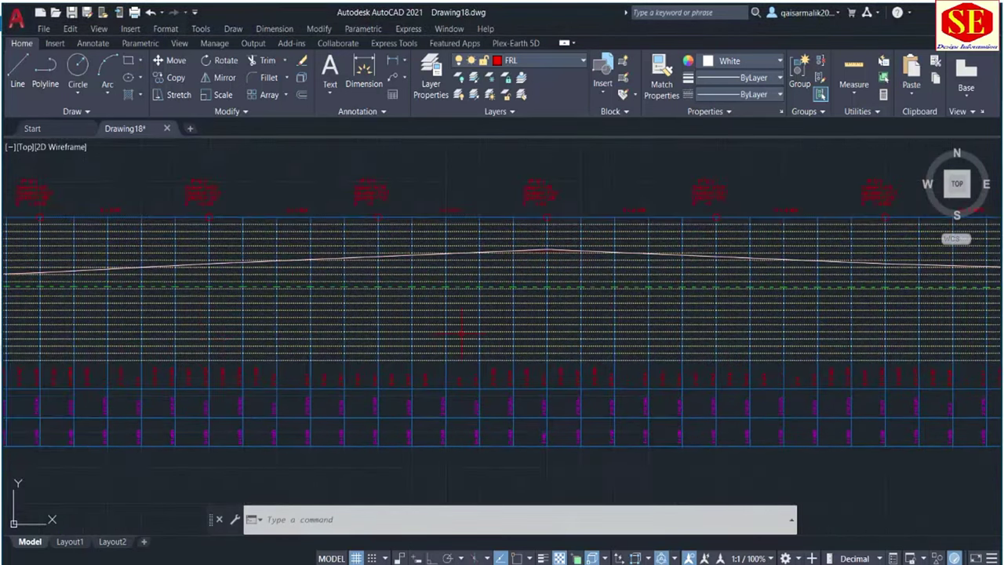
pyautogui.scroll(-2, 469, 338)
pyautogui.scroll(1, 363, 420)
pyautogui.scroll(2, 363, 420)
pyautogui.moveTo(497, 372); pyautogui.dragTo(318, 408, button='middle')
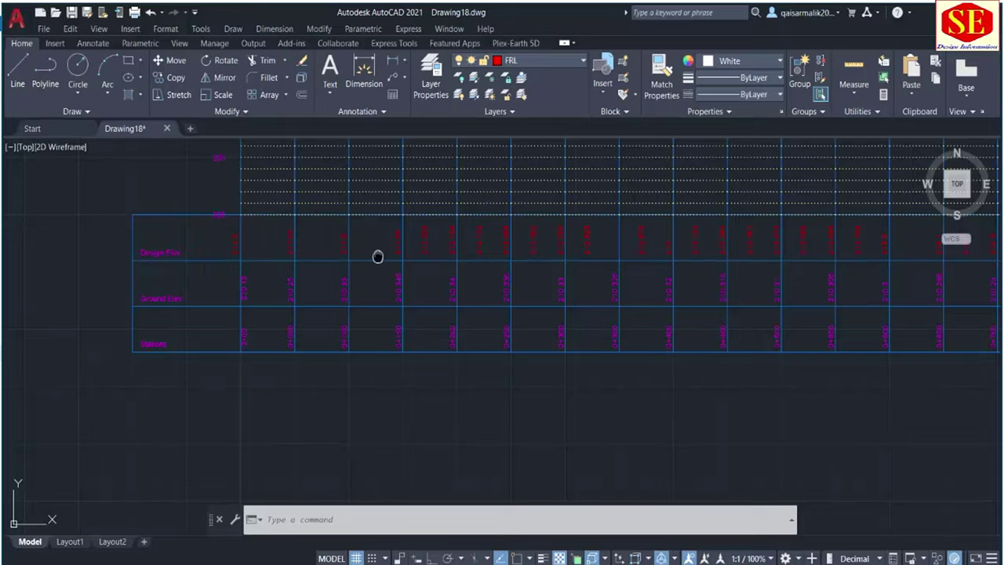
pyautogui.moveTo(377, 257); pyautogui.dragTo(305, 456, button='middle')
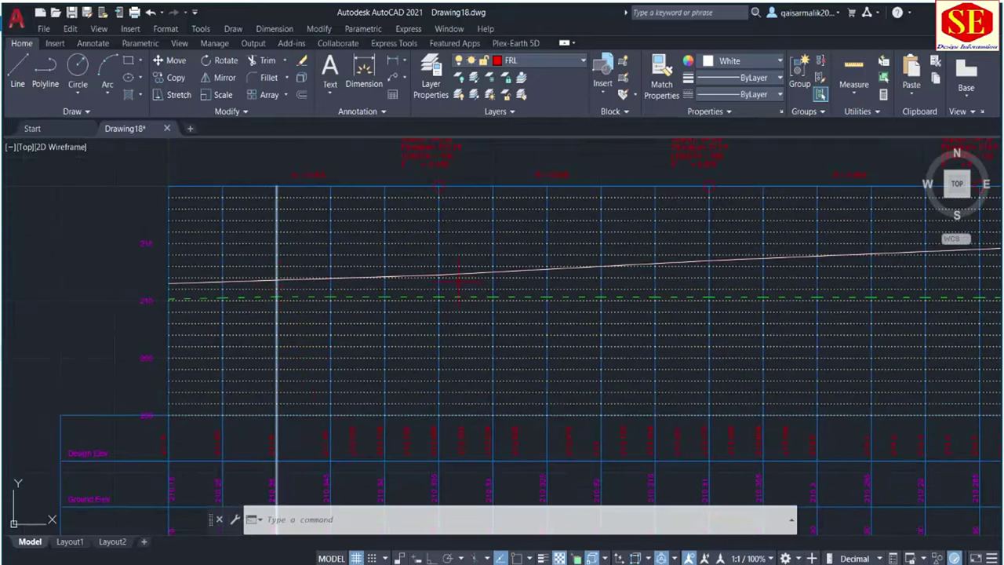
pyautogui.moveTo(274, 297); pyautogui.dragTo(76, 334, button='middle')
pyautogui.moveTo(613, 259); pyautogui.dragTo(342, 290, button='middle')
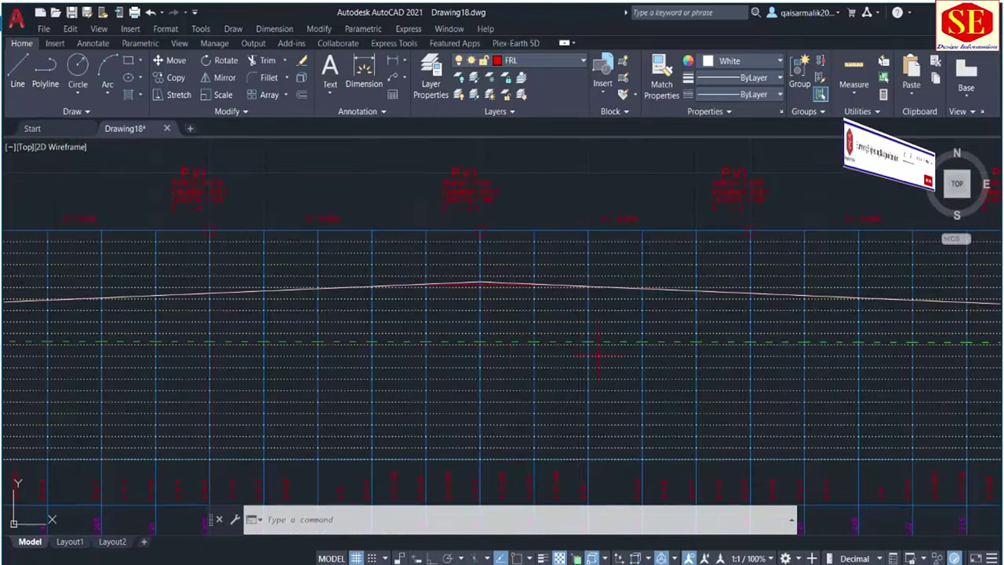
pyautogui.scroll(-1, 271, 345)
pyautogui.scroll(-1, 270, 345)
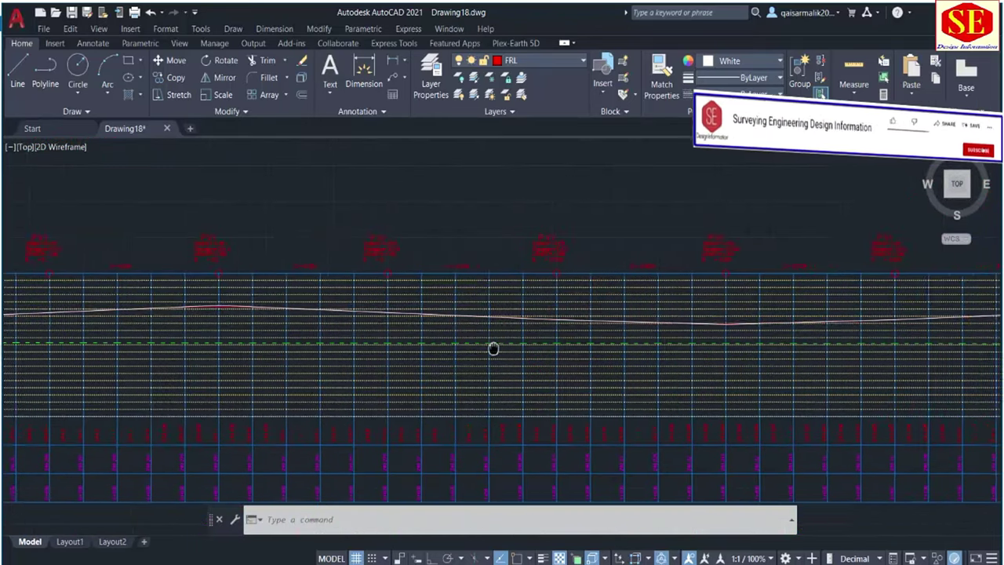
# - Check more PVI labels, then select the NGL.lsp and VP.lsp files in the Profile folder
pyautogui.moveTo(609, 364); pyautogui.dragTo(787, 325, button='middle')
pyautogui.scroll(4, 500, 211)
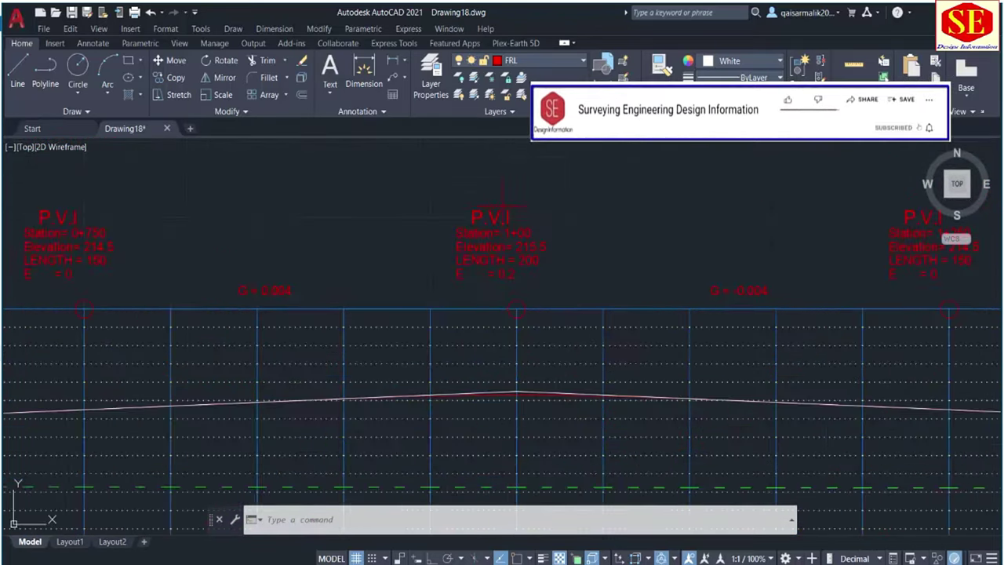
pyautogui.scroll(4, 472, 237)
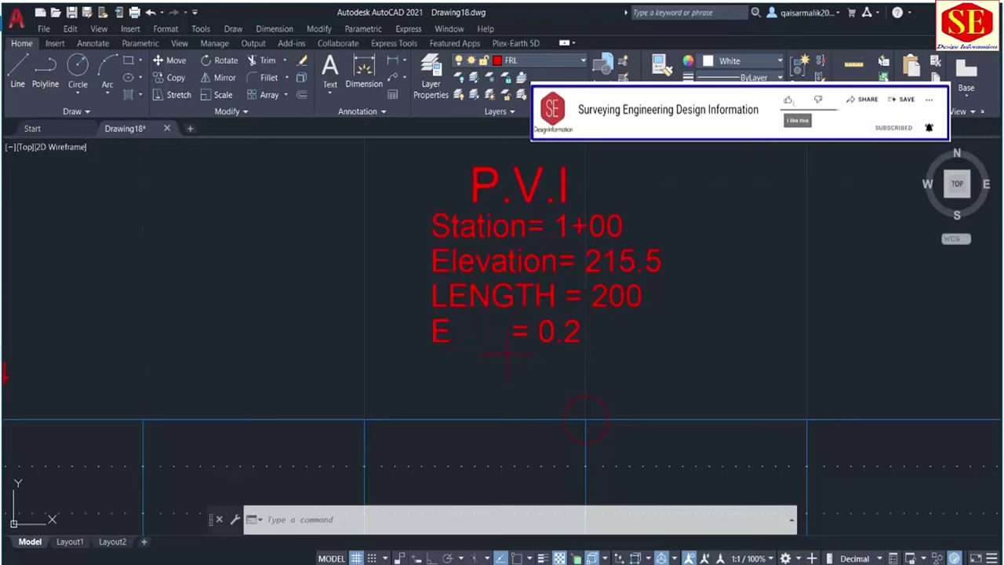
pyautogui.scroll(-5, 585, 421)
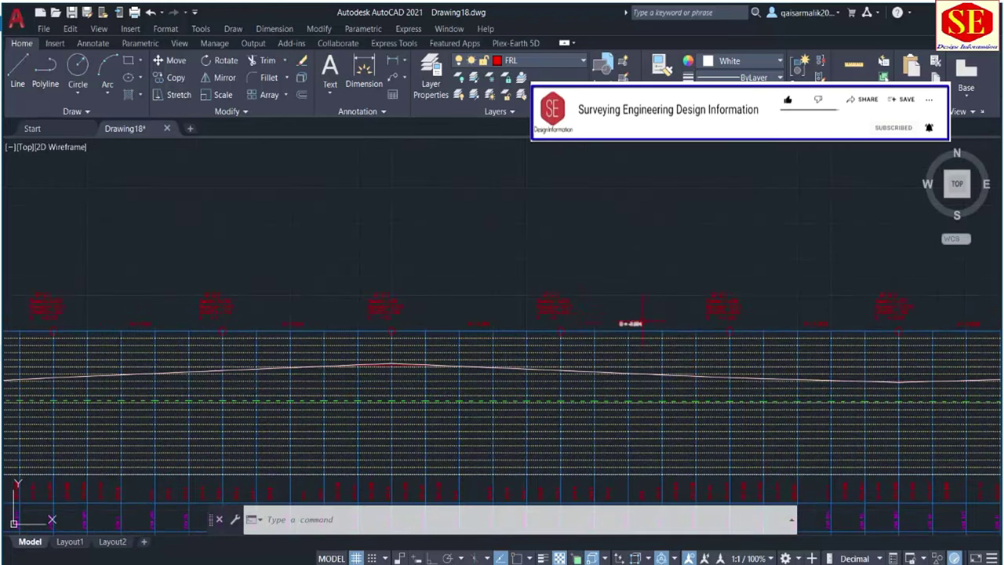
pyautogui.scroll(3, 695, 329)
pyautogui.scroll(-3, 693, 338)
pyautogui.scroll(-2, 690, 343)
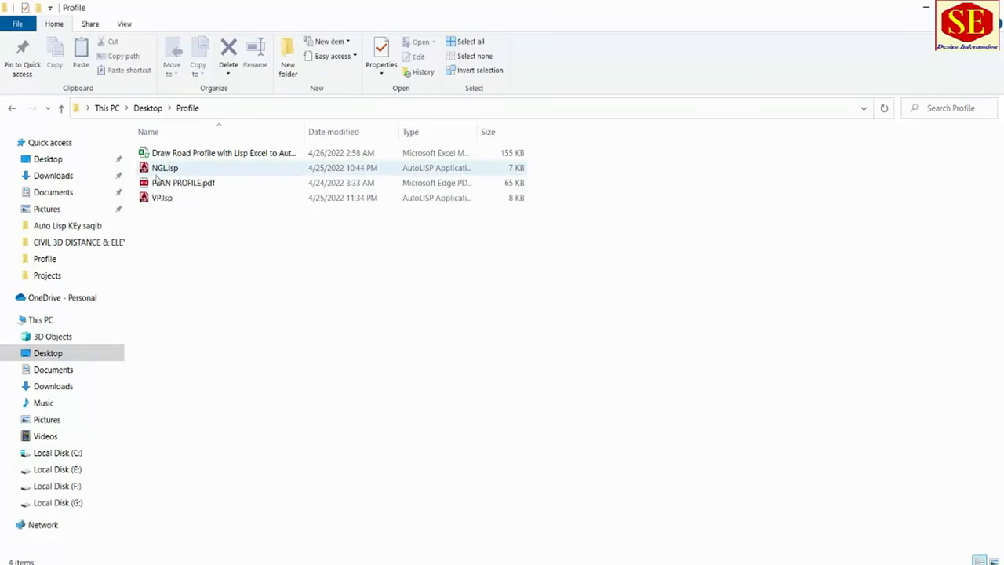
pyautogui.click(159, 173)
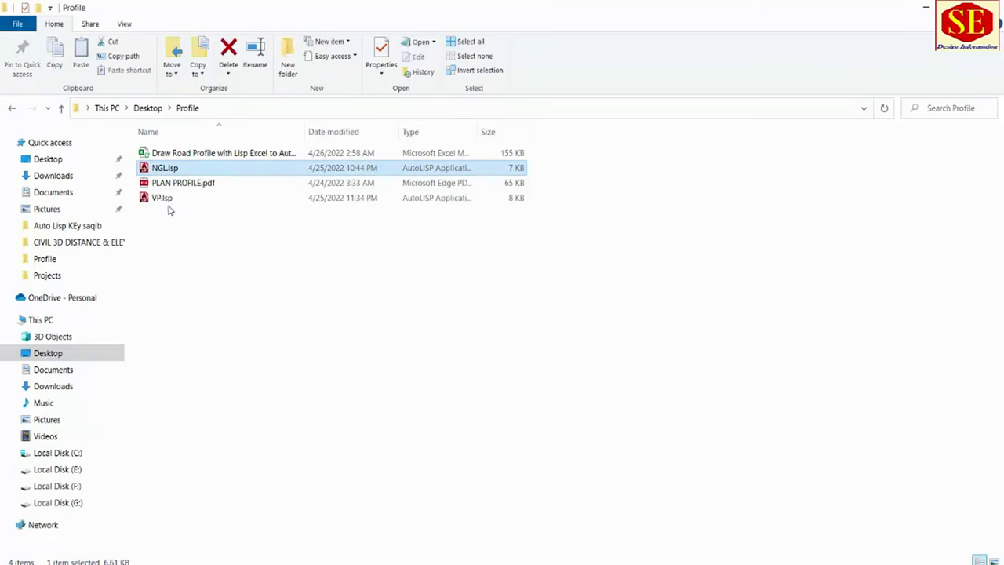
pyautogui.click(165, 203)
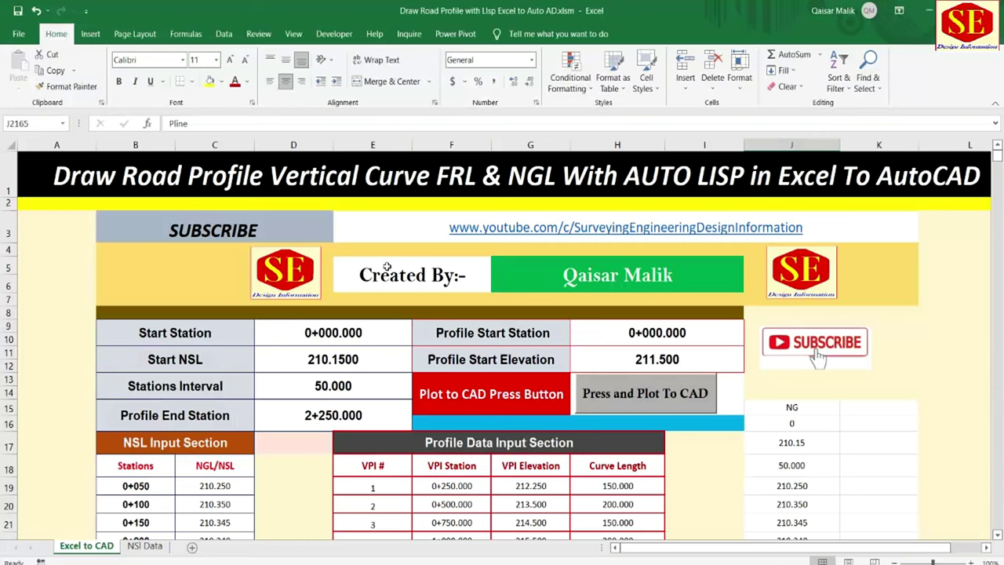
# - Run the 'Press and Plot To CAD' macro to copy the plot script and return to AutoCAD
pyautogui.click(494, 390)
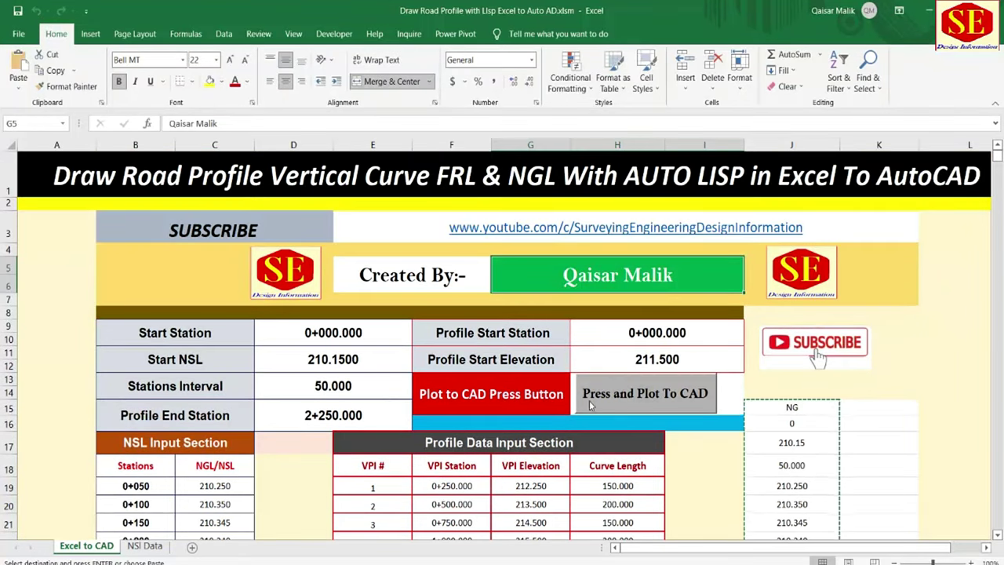
pyautogui.click(655, 398)
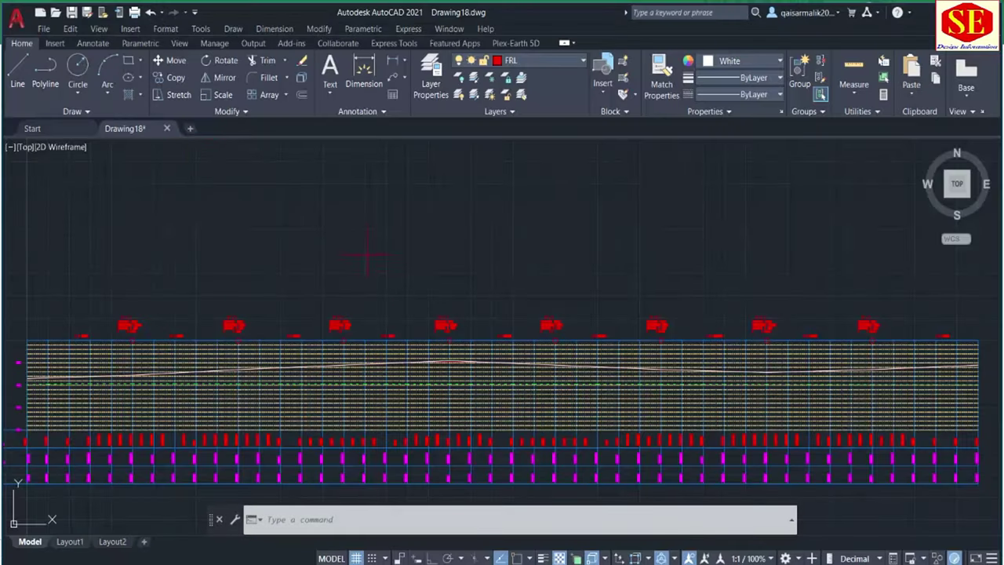
# - Start a new drawing and paste the copied script into the command line to plot the profile
pyautogui.click(191, 130)
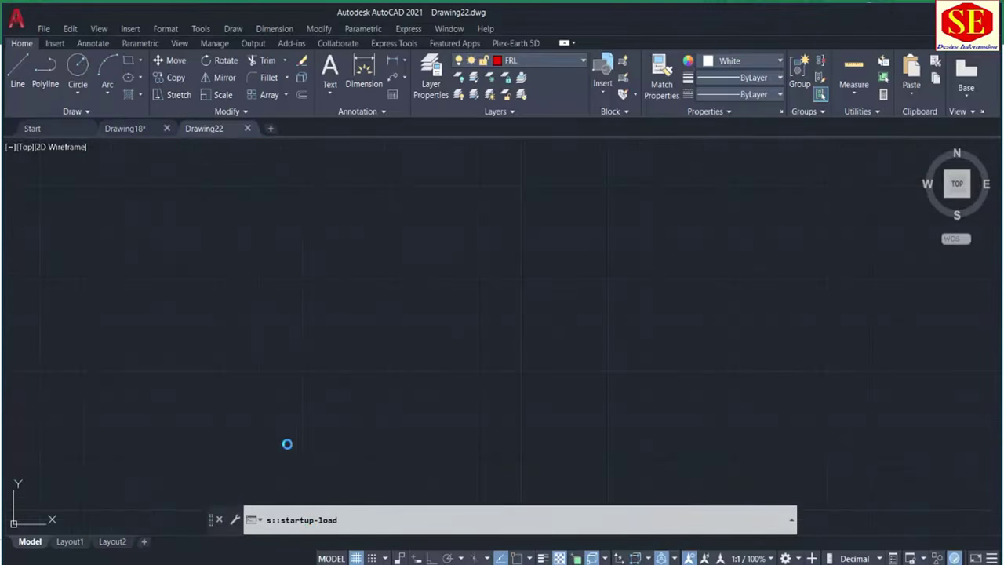
pyautogui.rightClick(349, 520)
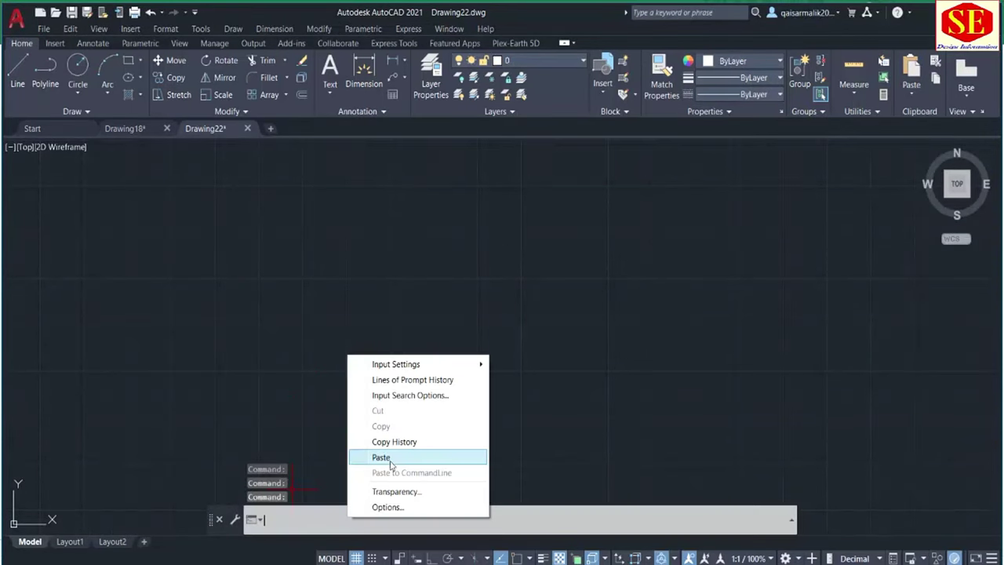
pyautogui.click(388, 463)
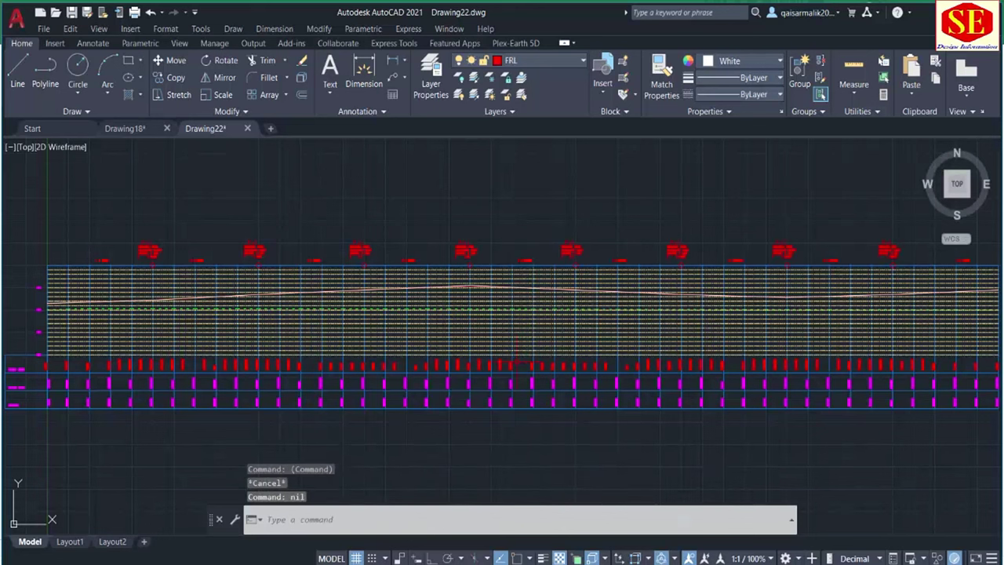
# - Zoom and pan over the plotted profile grid to check it, then return to Excel
pyautogui.scroll(2, 512, 319)
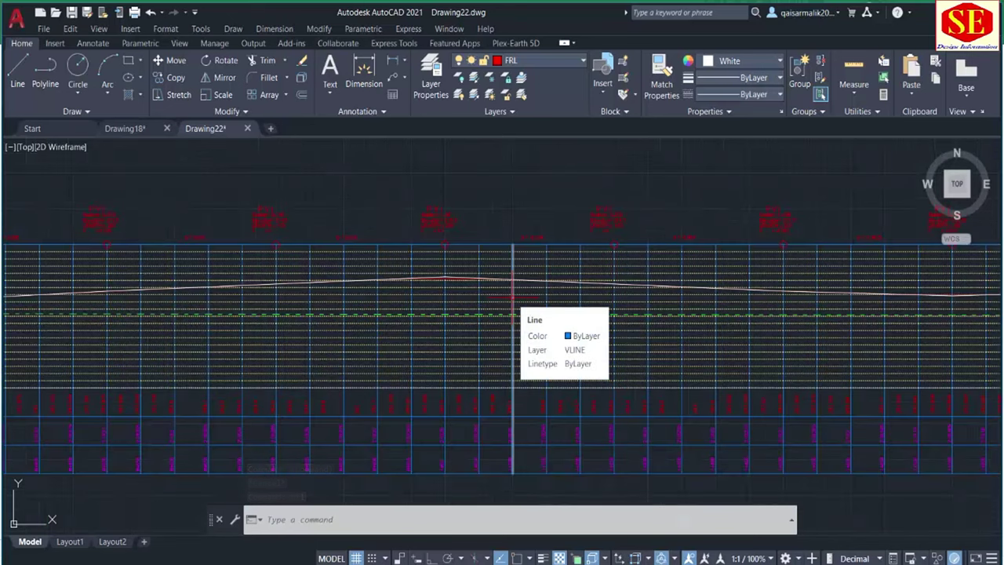
pyautogui.scroll(2, 513, 314)
pyautogui.scroll(-2, 462, 252)
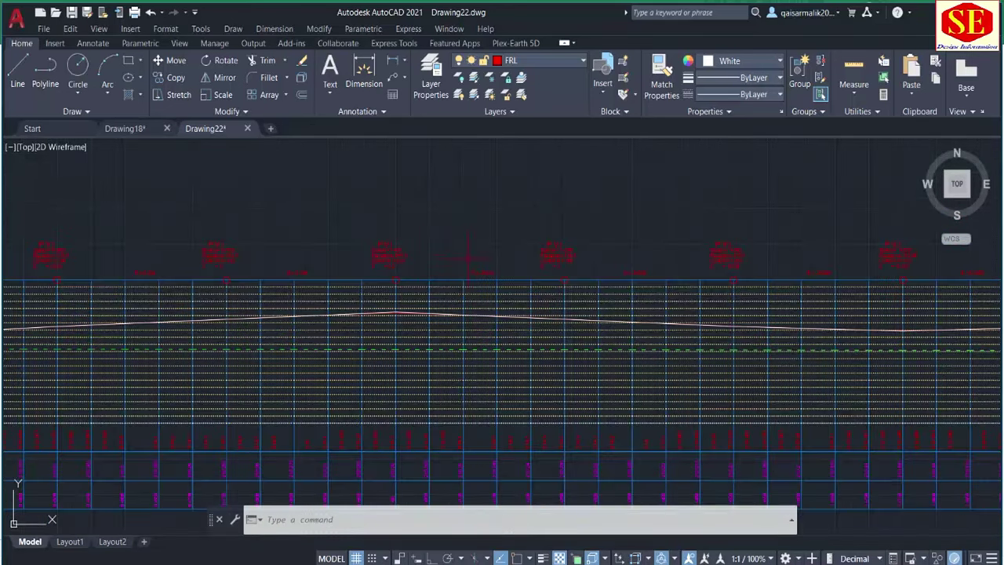
pyautogui.scroll(-2, 462, 255)
pyautogui.moveTo(299, 391); pyautogui.dragTo(487, 380, button='middle')
pyautogui.hotkey('alt', 'Tab')
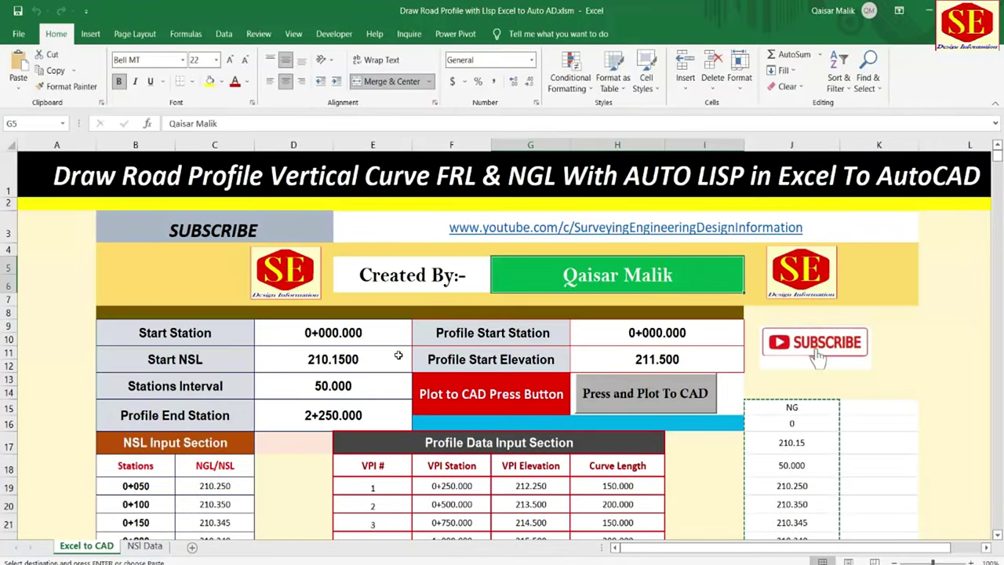
# - Zoom into PLAN PROFILE.pdf's profile grid to read its station values, then return to Excel
pyautogui.scroll(-1, 398, 355)
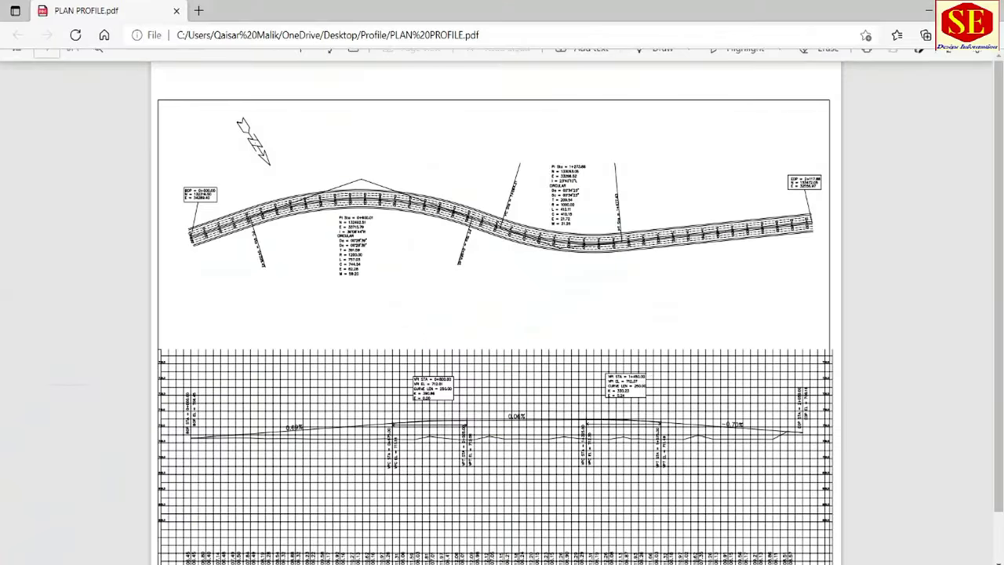
pyautogui.scroll(-1, 406, 288)
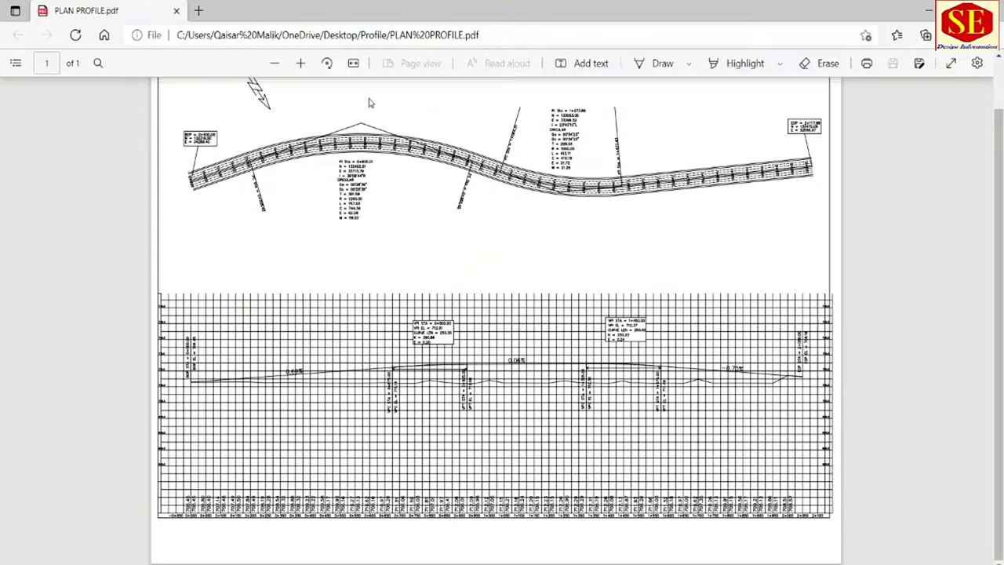
pyautogui.click(300, 63)
pyautogui.keyDown('ctrl'); pyautogui.scroll(2, 510, 259); pyautogui.keyUp('ctrl')
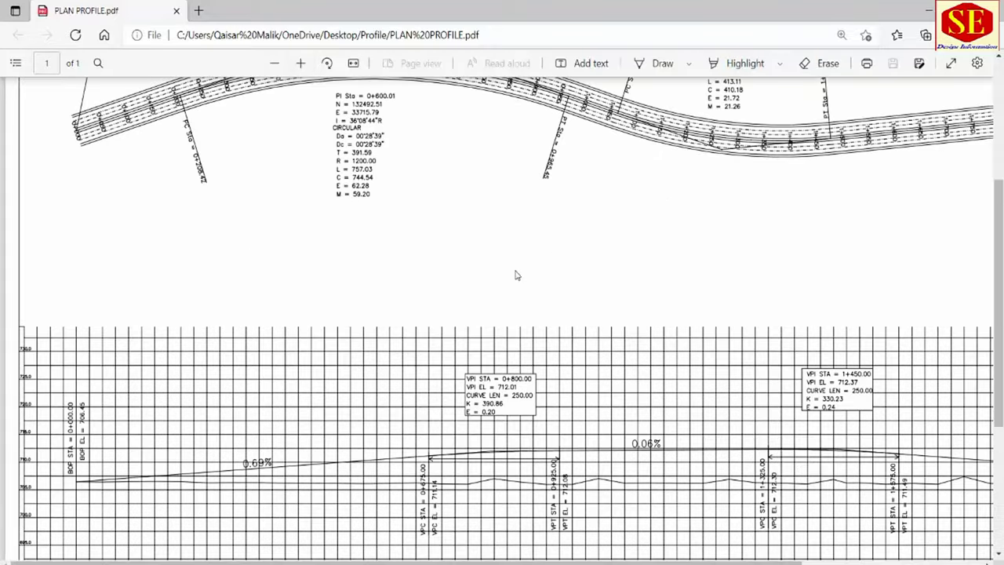
pyautogui.scroll(-3, 516, 275)
pyautogui.scroll(-1, 219, 475)
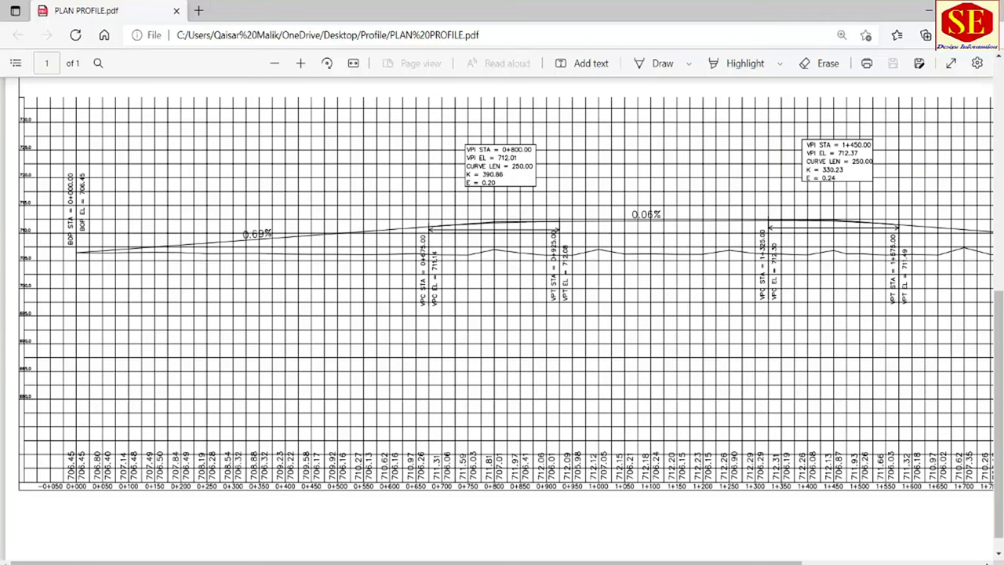
pyautogui.hotkey('alt', 'Tab')
# - Inspect the NSI Data ground levels from 210.15 in C2 down to C689, and the target cell C19
pyautogui.click(143, 547)
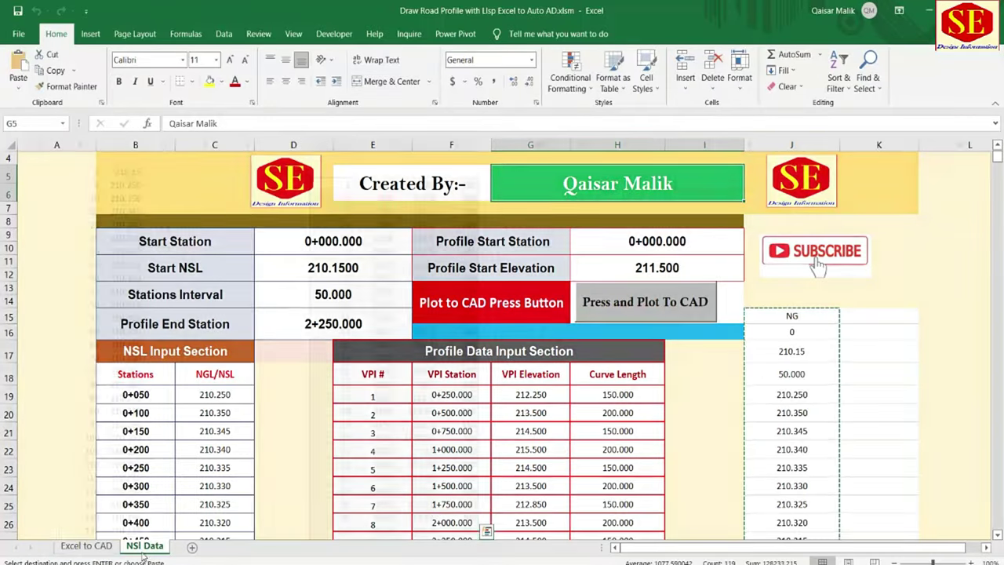
pyautogui.click(107, 171)
pyautogui.scroll(-7, 135, 422)
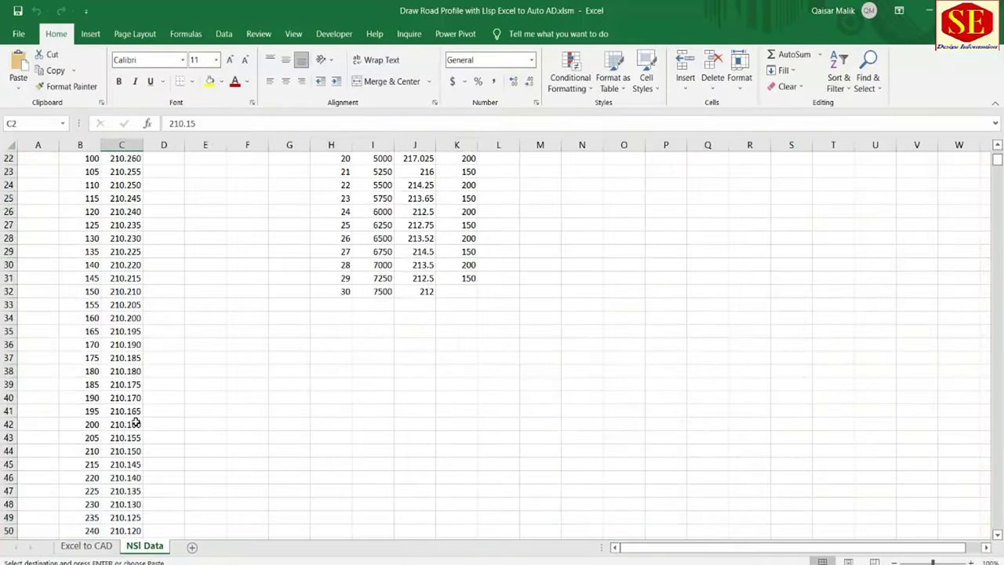
pyautogui.scroll(-11, 135, 422)
pyautogui.scroll(-2, 135, 422)
pyautogui.moveTo(996, 173); pyautogui.dragTo(996, 408)
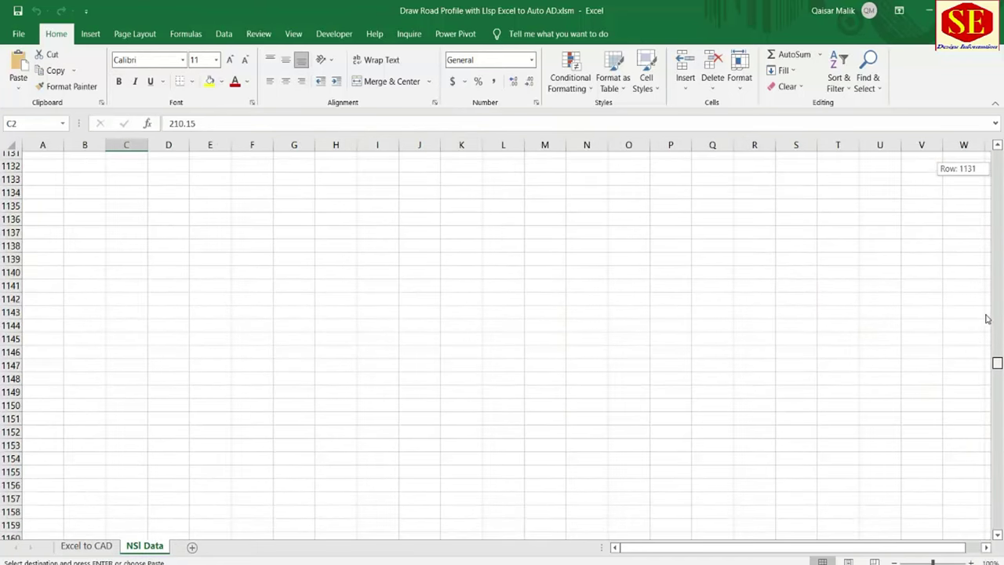
pyautogui.moveTo(995, 373); pyautogui.dragTo(452, 383)
pyautogui.scroll(-7, 452, 383)
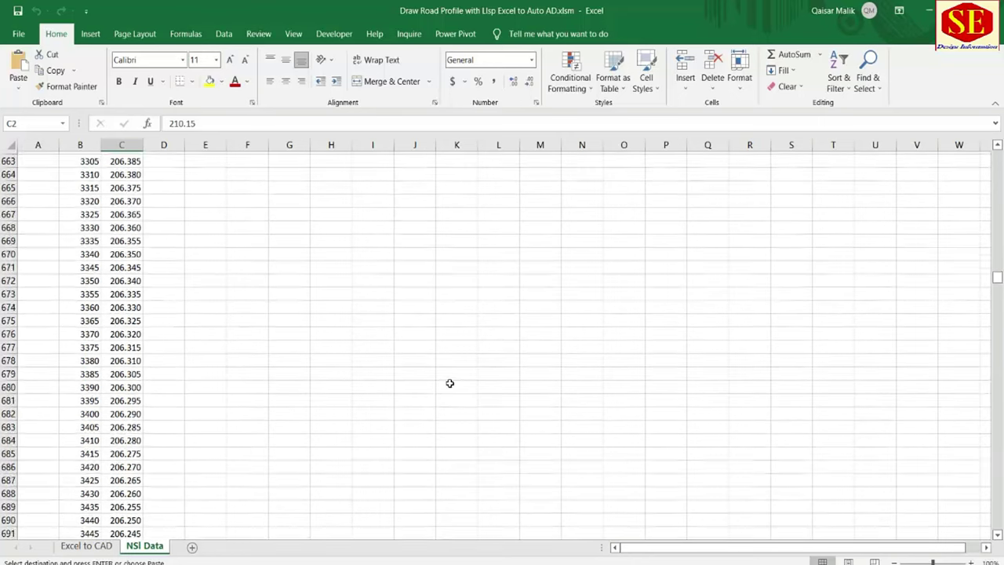
pyautogui.scroll(-6, 452, 382)
pyautogui.click(124, 278)
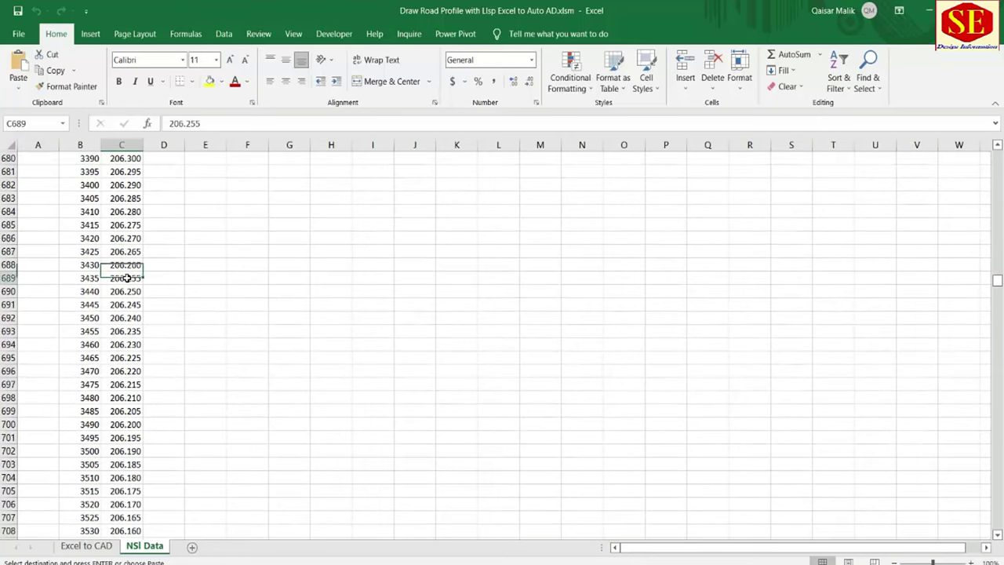
pyautogui.click(87, 545)
pyautogui.click(203, 394)
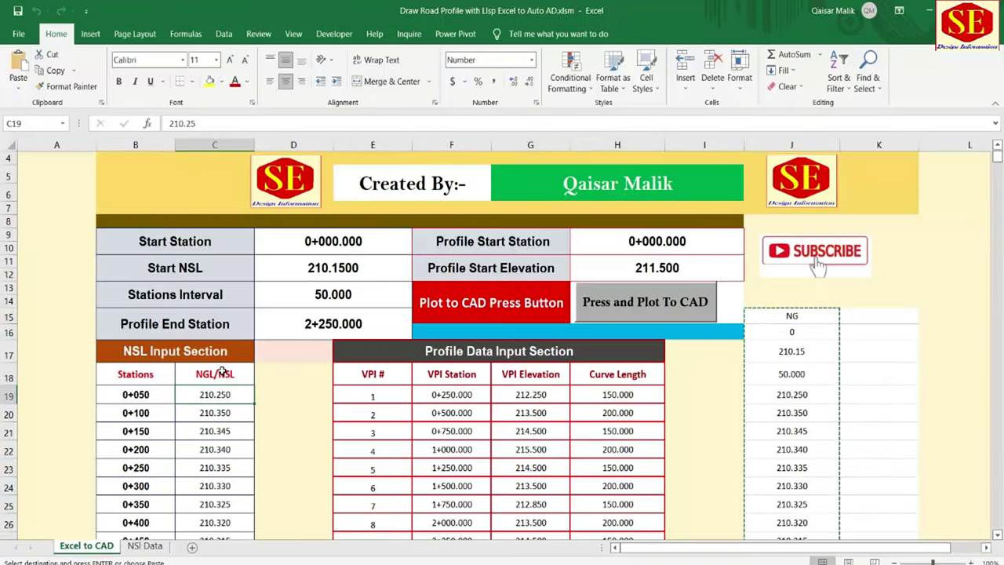
pyautogui.scroll(-2, 206, 426)
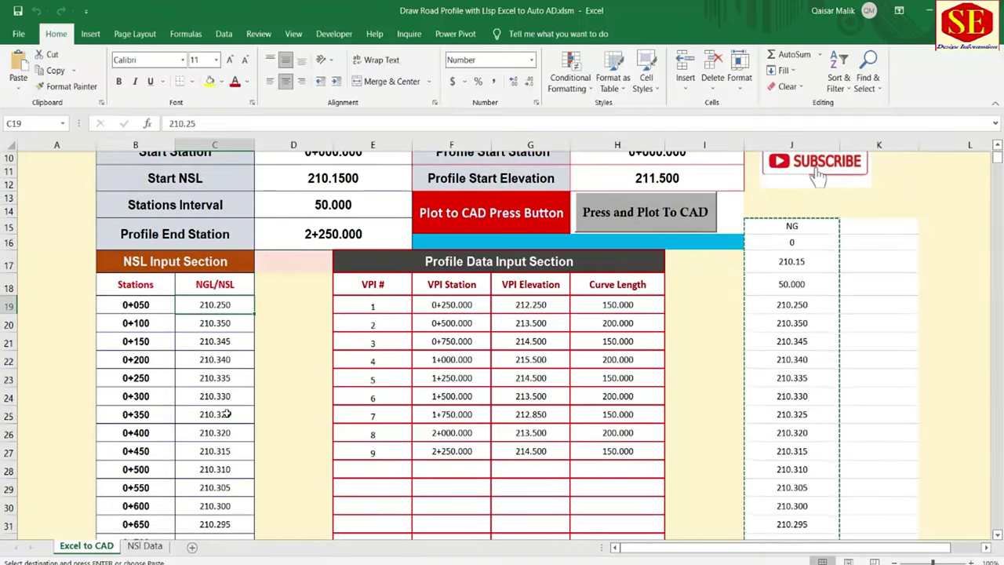
# - Select the ground levels in column C of the NSI Data sheet and copy them
pyautogui.click(145, 545)
pyautogui.scroll(8, 196, 365)
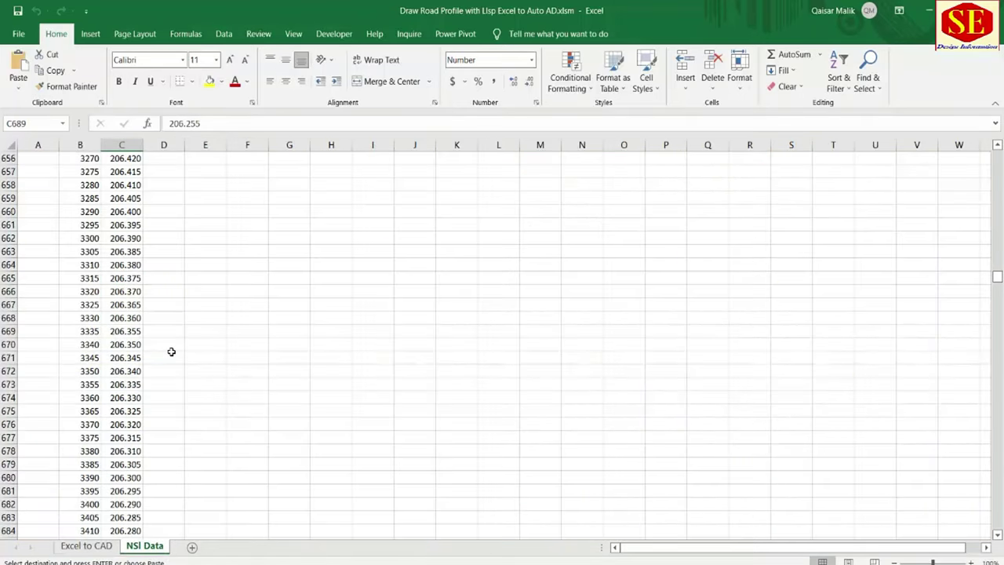
pyautogui.scroll(8, 170, 352)
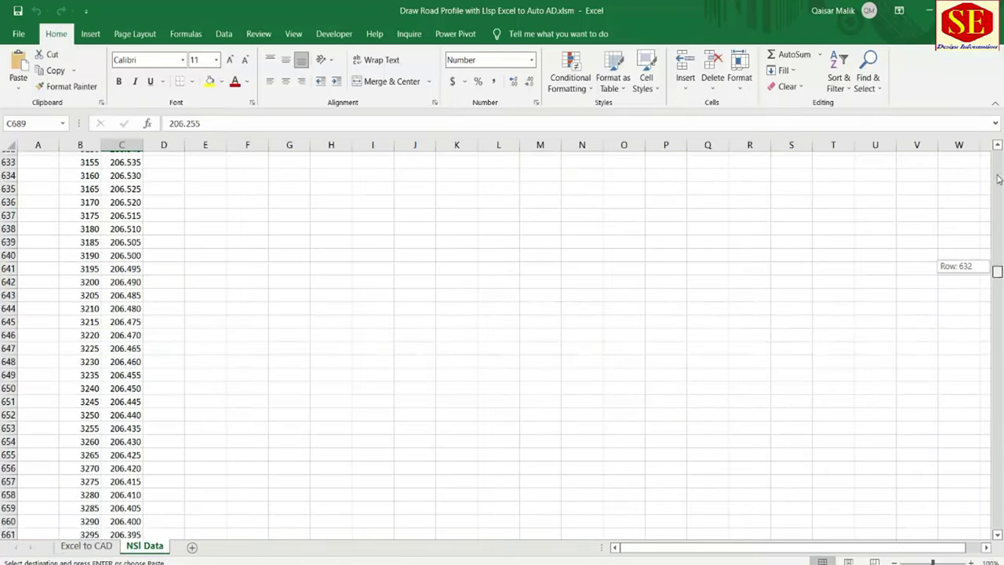
pyautogui.moveTo(997, 271); pyautogui.dragTo(997, 154)
pyautogui.click(129, 171)
pyautogui.moveTo(129, 171)
pyautogui.mouseDown()
pyautogui.moveTo(130, 531)
pyautogui.moveTo(118, 92)
pyautogui.moveTo(119, 534)
pyautogui.moveTo(118, 523)
pyautogui.mouseUp()
pyautogui.rightClick(119, 523)
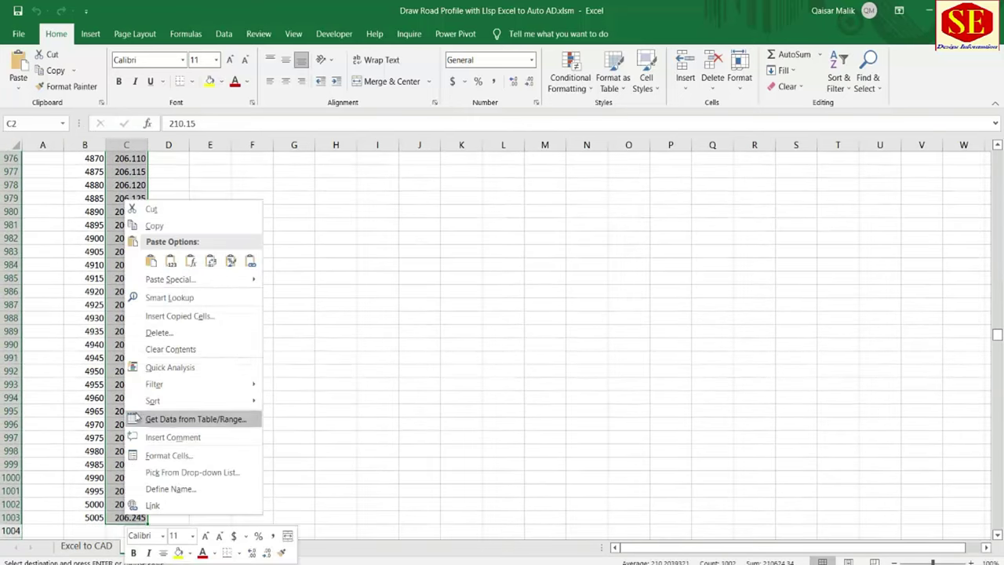
pyautogui.click(153, 252)
# - Paste the ground levels into C19 of the Excel to CAD NGL/NSL column and check the station formulas
pyautogui.hotkey('ctrl', 'BackSpace')
pyautogui.click(87, 545)
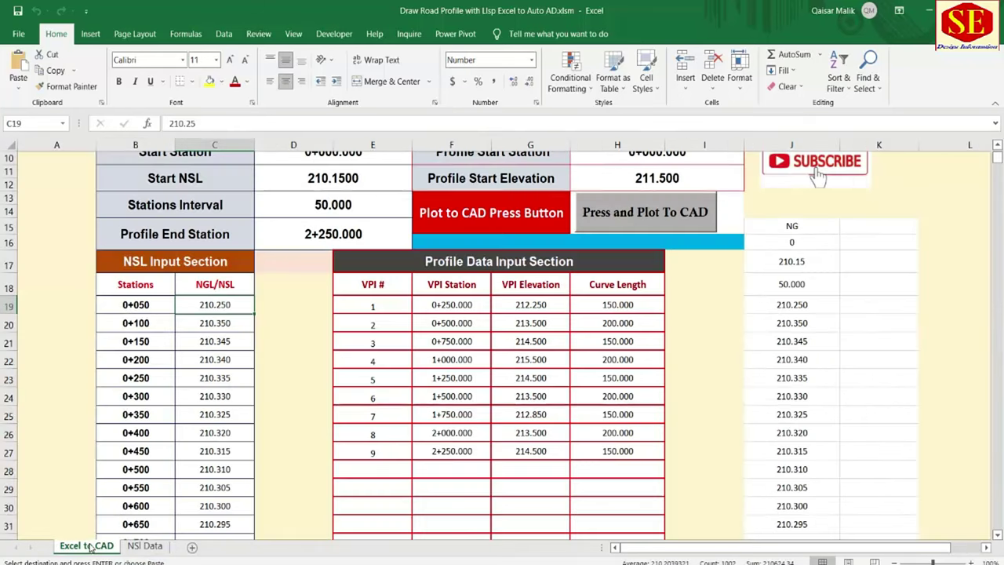
pyautogui.rightClick(201, 303)
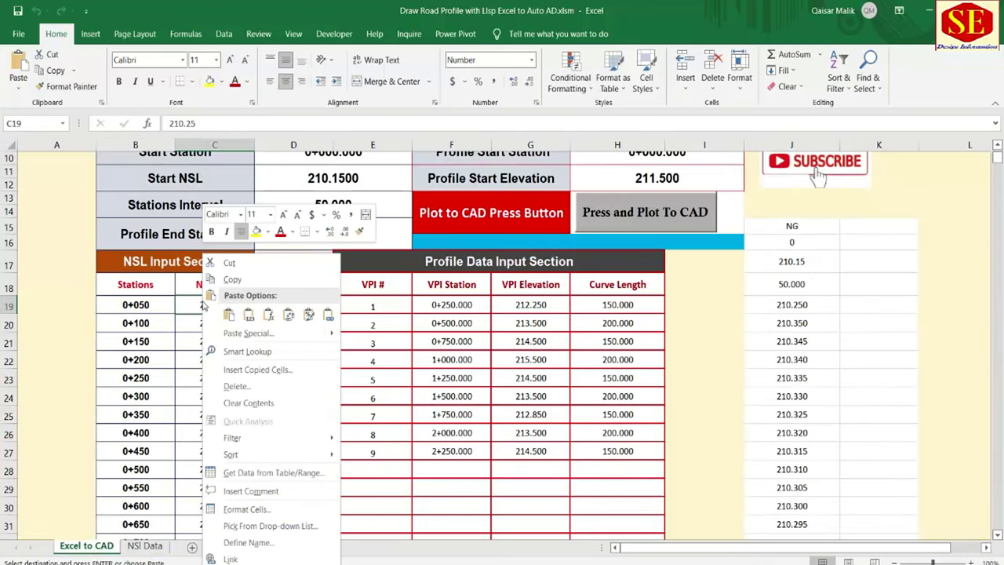
pyautogui.click(228, 313)
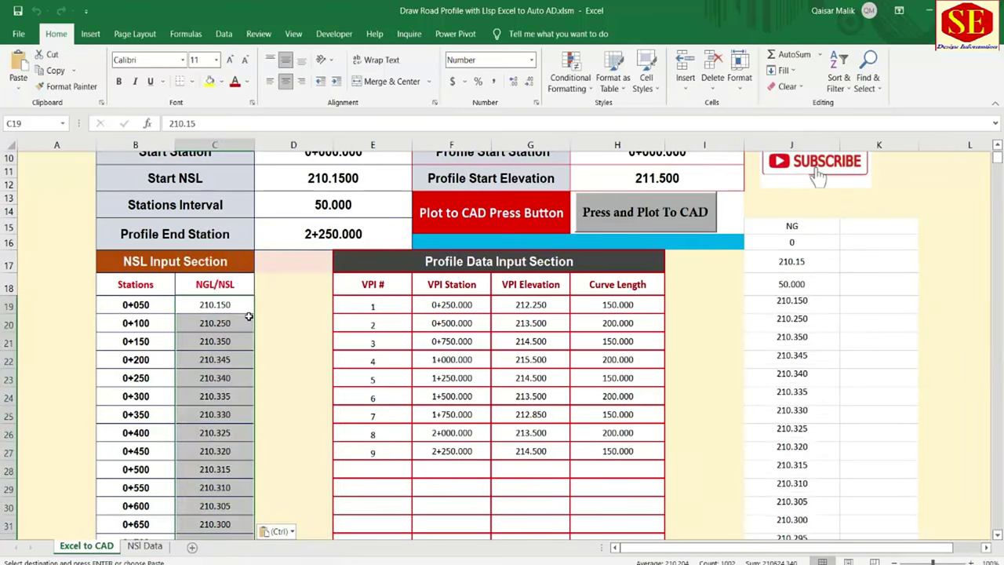
pyautogui.scroll(-1, 214, 392)
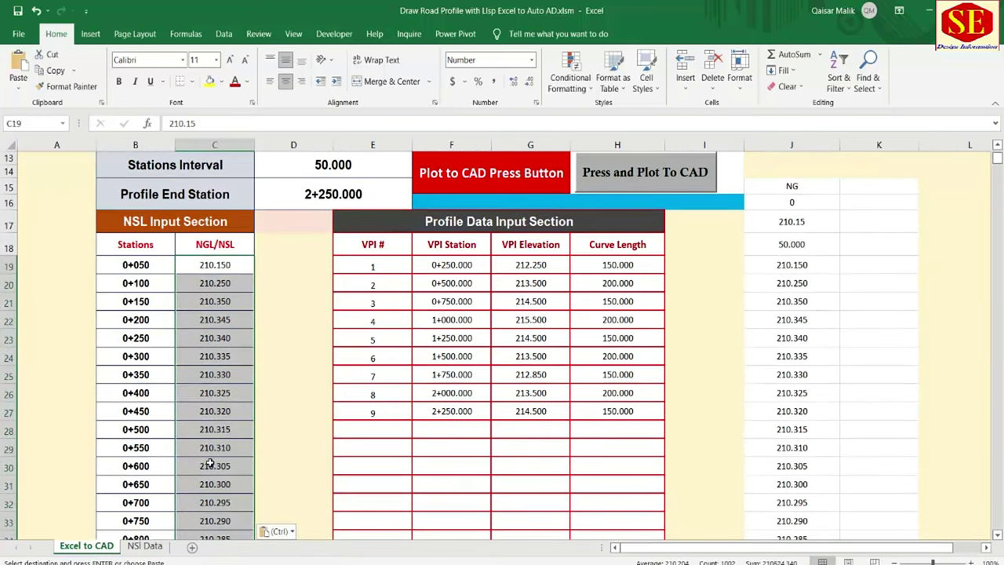
pyautogui.scroll(3, 206, 444)
pyautogui.moveTo(148, 358); pyautogui.dragTo(182, 424)
pyautogui.click(148, 364)
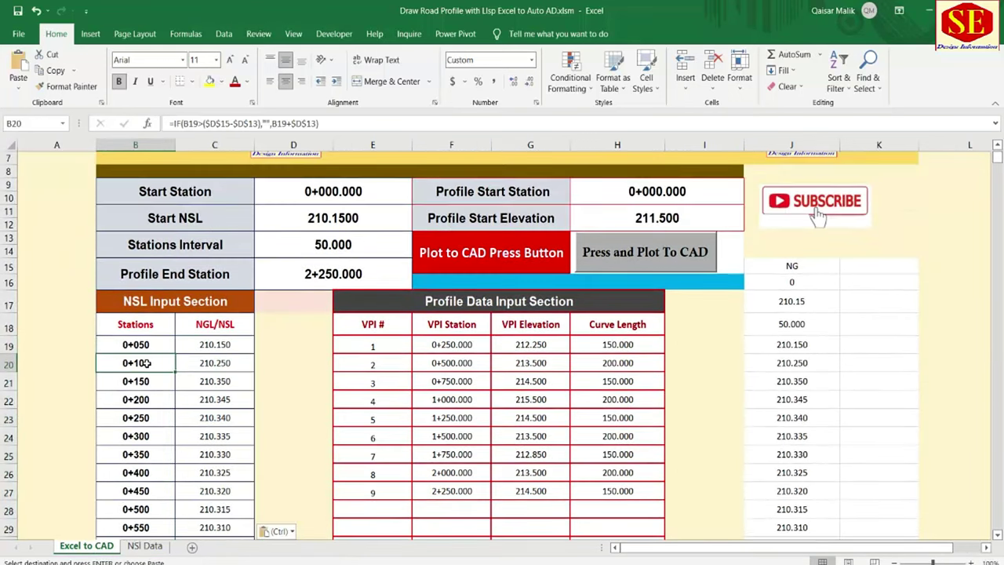
pyautogui.scroll(1, 458, 398)
# - Try Stations Interval values of 5, 10 and 50 in D13
pyautogui.scroll(1, 459, 398)
pyautogui.click(344, 251)
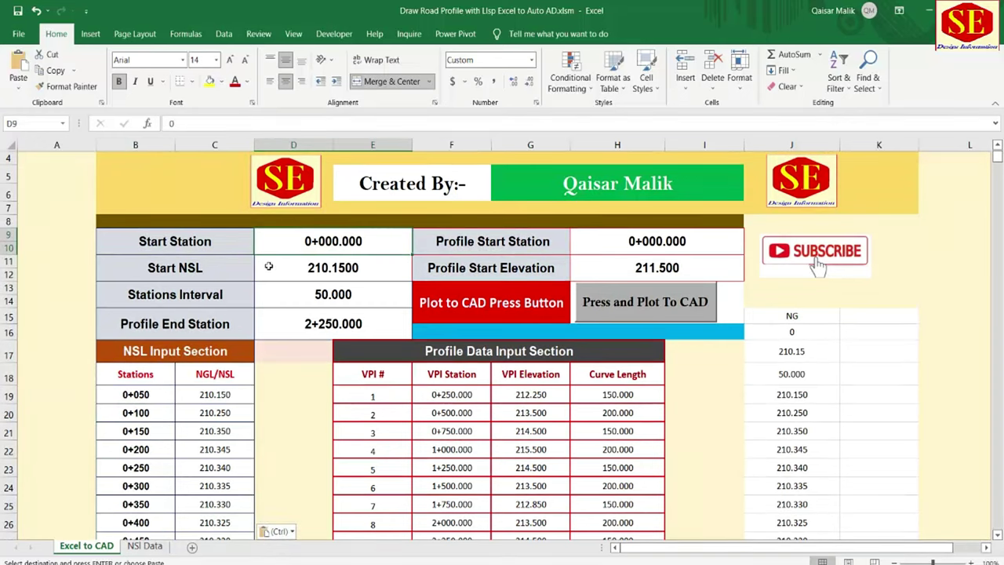
pyautogui.press('Down')
pyautogui.press('Down')
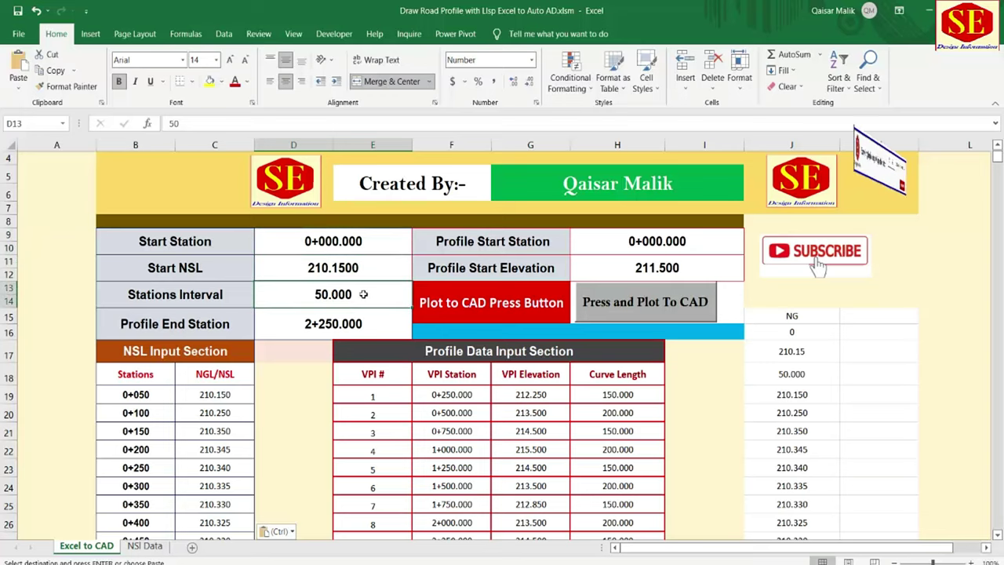
pyautogui.write('5')
pyautogui.press('Return')
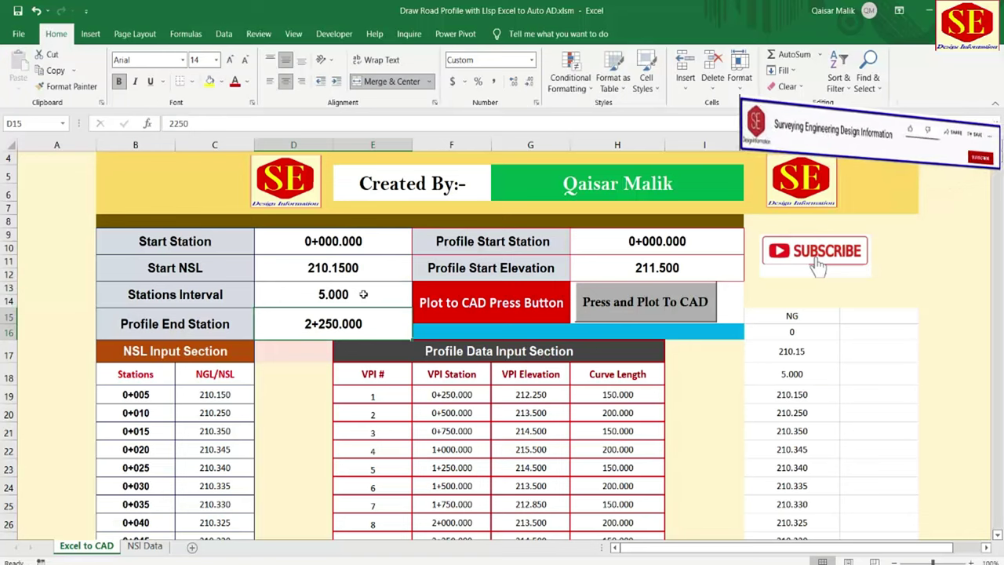
pyautogui.write('10')
pyautogui.press('Return')
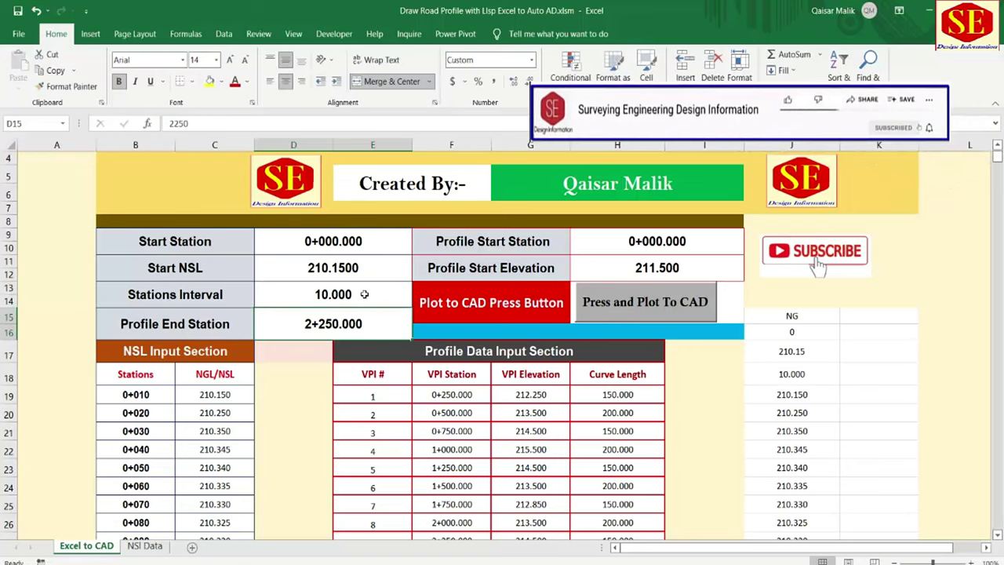
pyautogui.write('50')
pyautogui.press('Return')
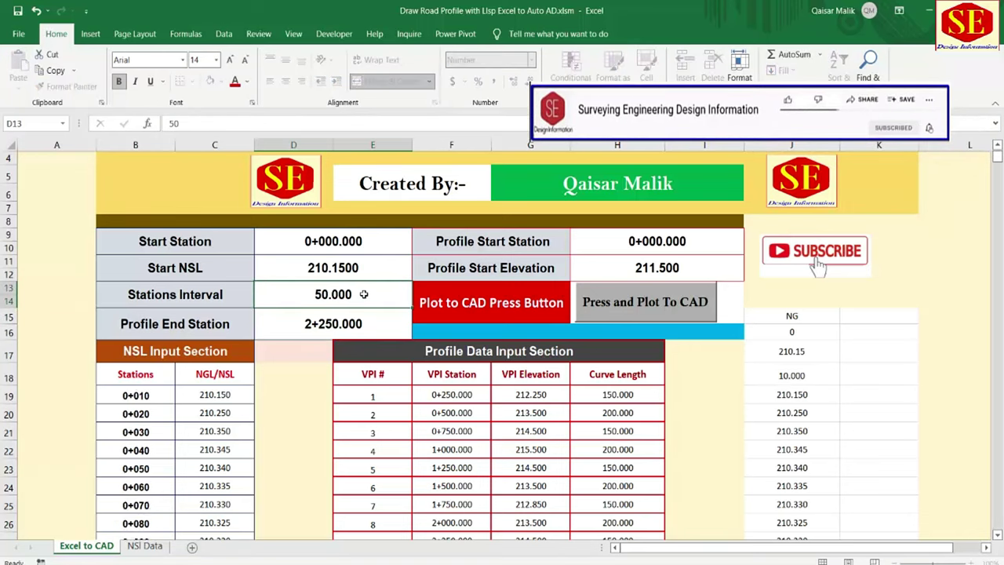
# - Enter 100 as the Stations Interval and review the resulting 0+100 to 2+200 station list
pyautogui.doubleClick(363, 294)
pyautogui.write('100')
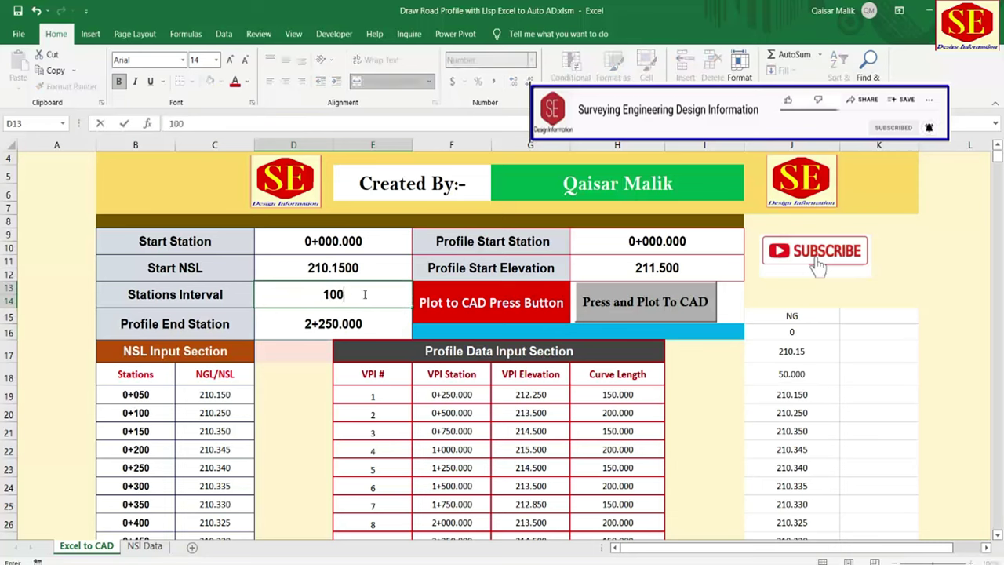
pyautogui.press('Return')
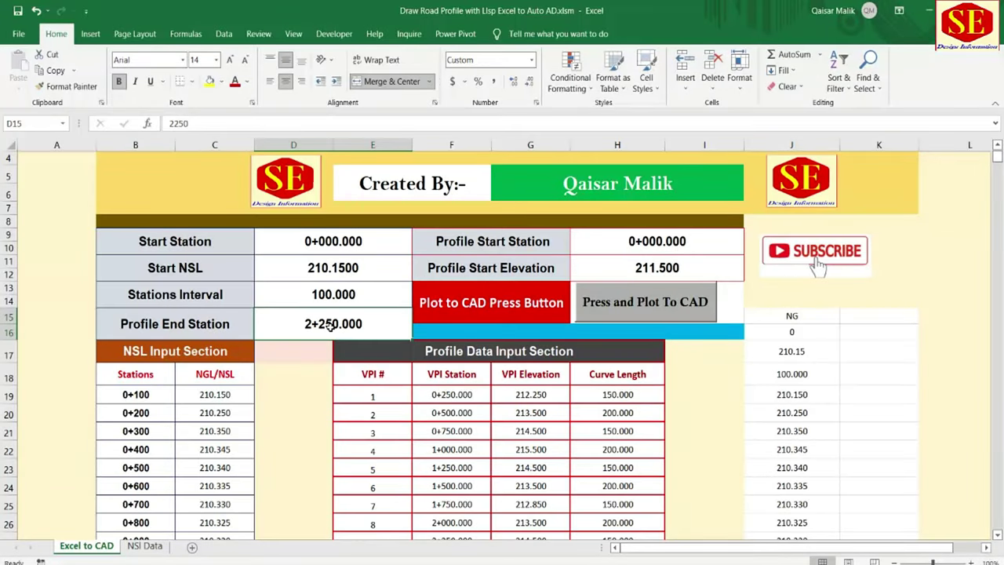
pyautogui.click(338, 293)
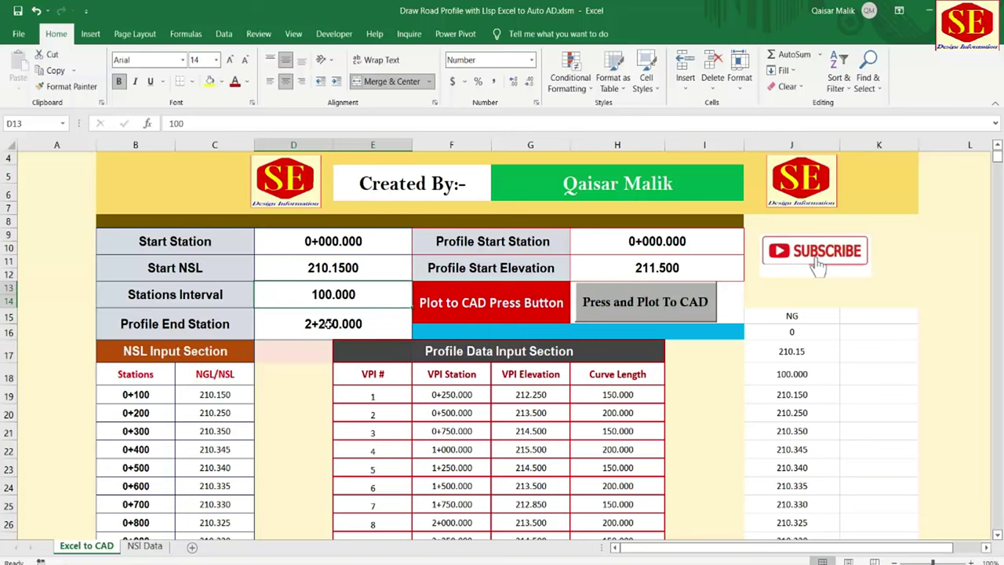
pyautogui.scroll(-1, 272, 330)
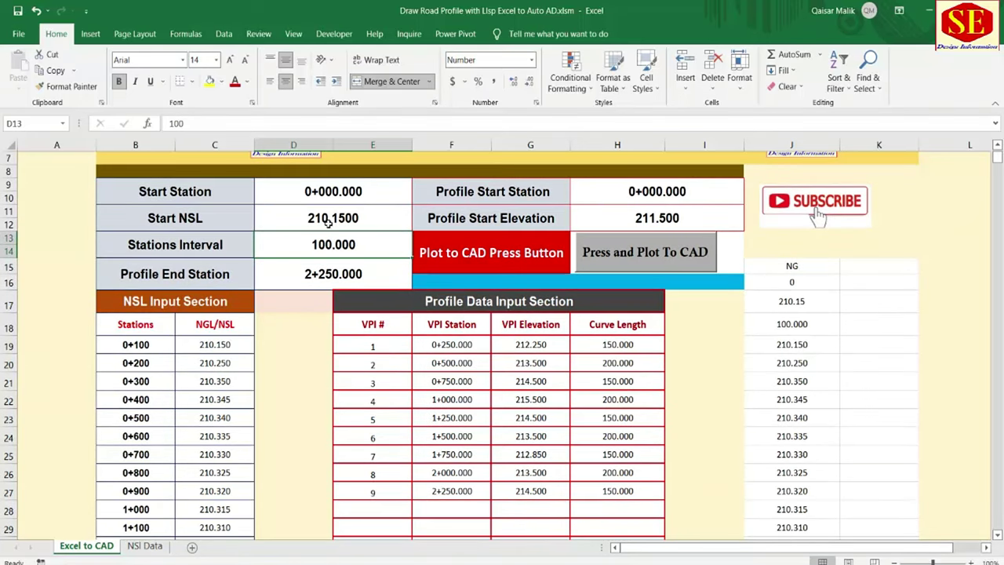
pyautogui.scroll(-1, 633, 312)
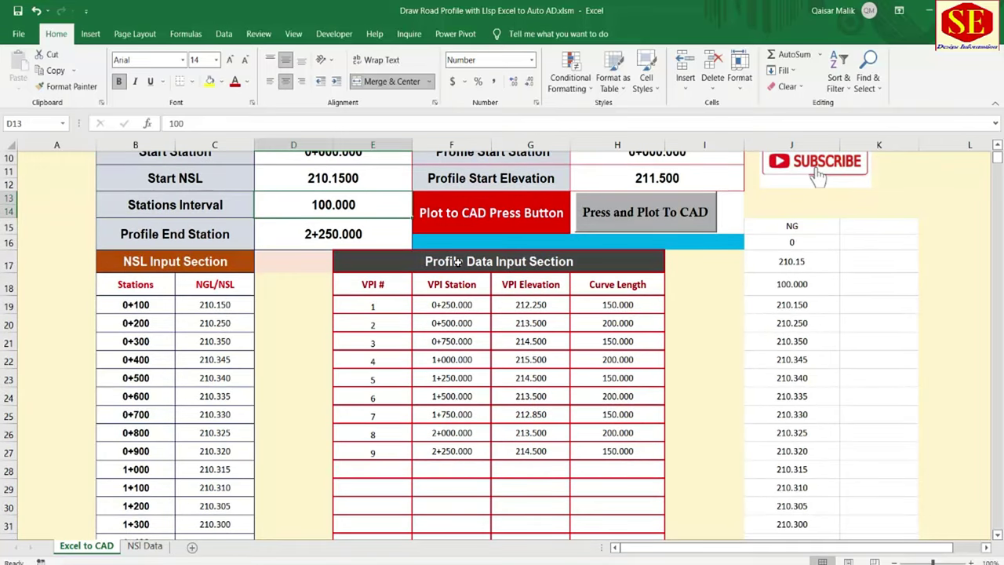
pyautogui.click(392, 287)
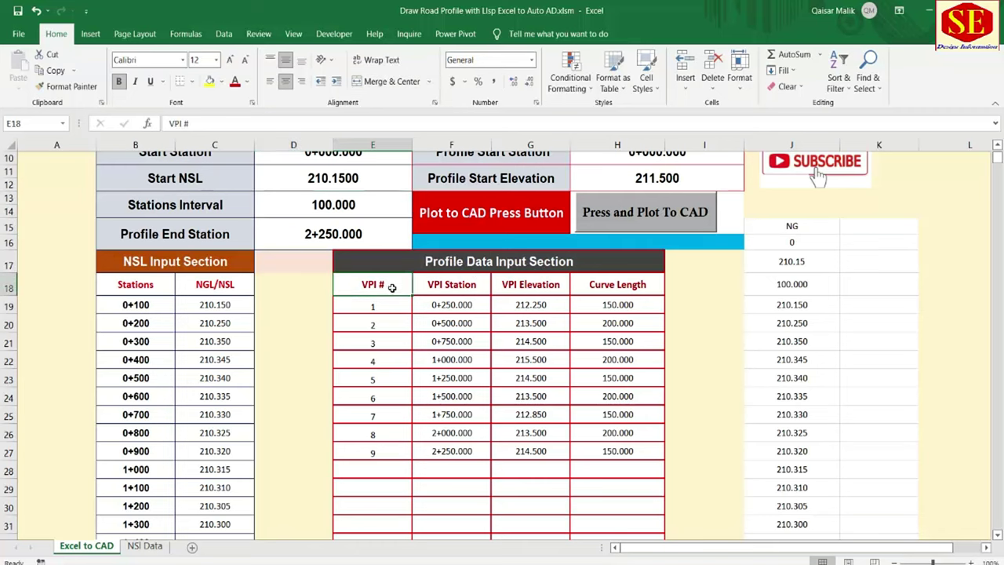
pyautogui.scroll(-3, 391, 317)
pyautogui.scroll(-2, 394, 384)
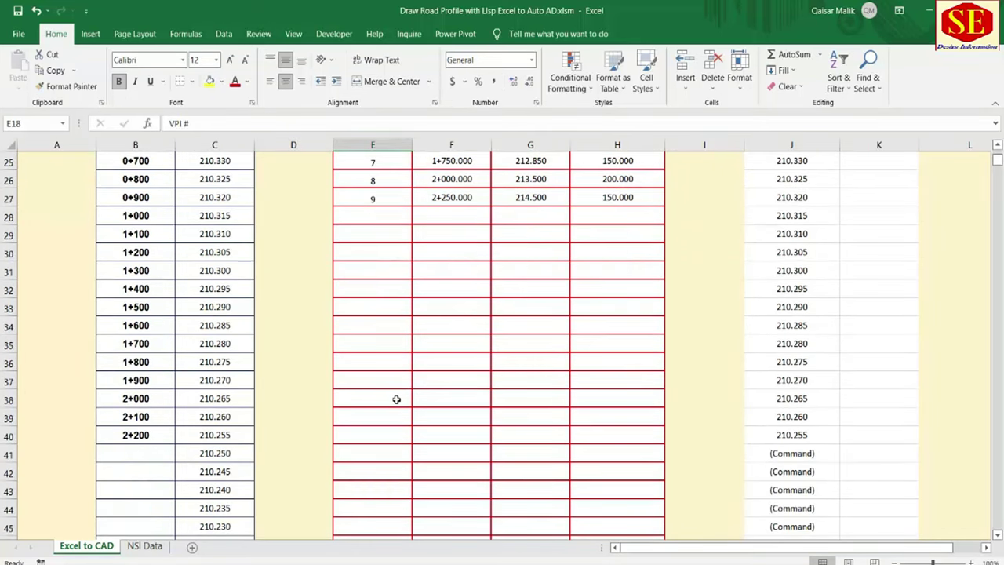
# - Copy the VPI data block H3:K32 from the NSI Data sheet
pyautogui.click(143, 546)
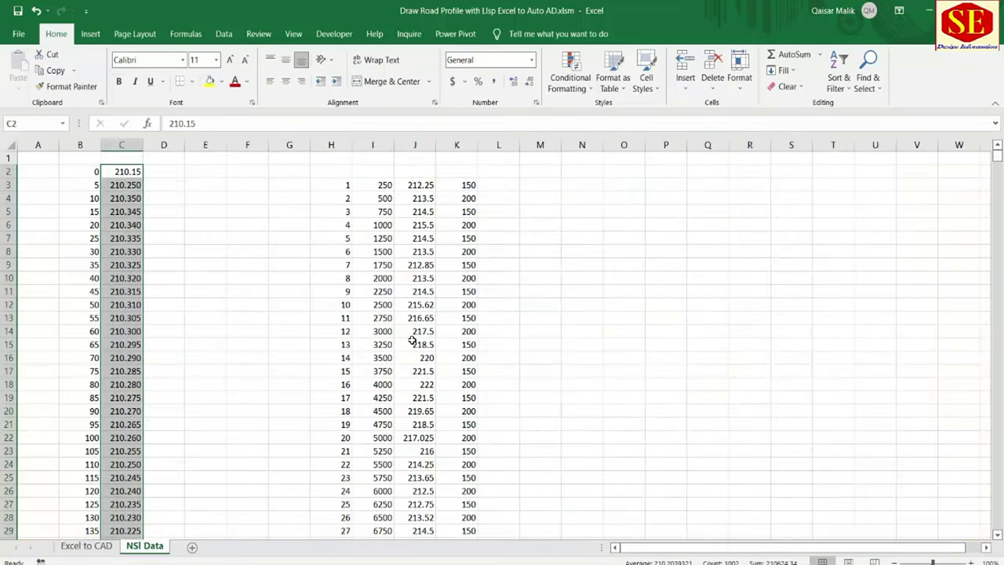
pyautogui.click(348, 183)
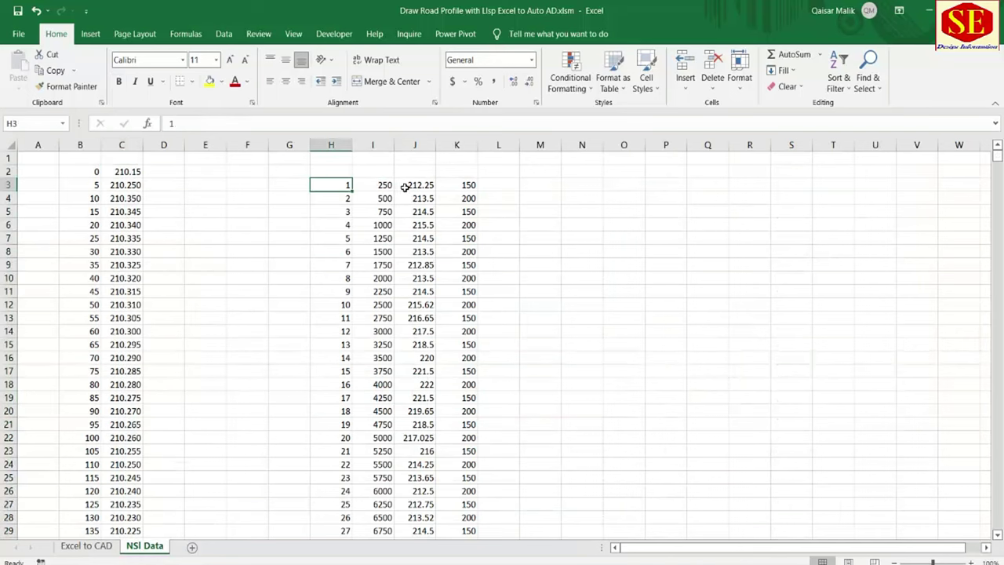
pyautogui.click(452, 186)
pyautogui.moveTo(343, 189)
pyautogui.mouseDown()
pyautogui.moveTo(453, 517)
pyautogui.moveTo(453, 483)
pyautogui.mouseUp()
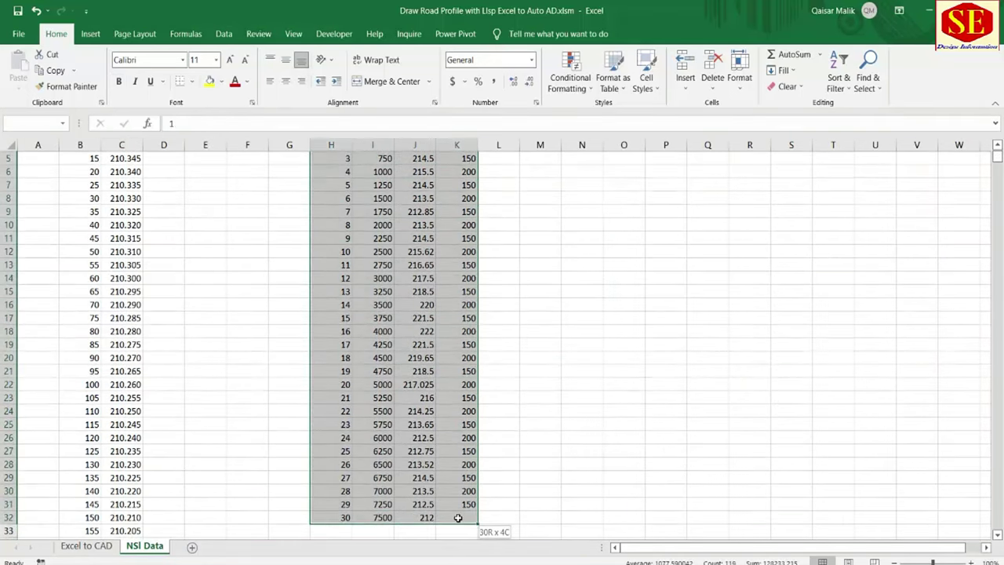
pyautogui.rightClick(452, 483)
pyautogui.click(477, 193)
pyautogui.scroll(2, 314, 354)
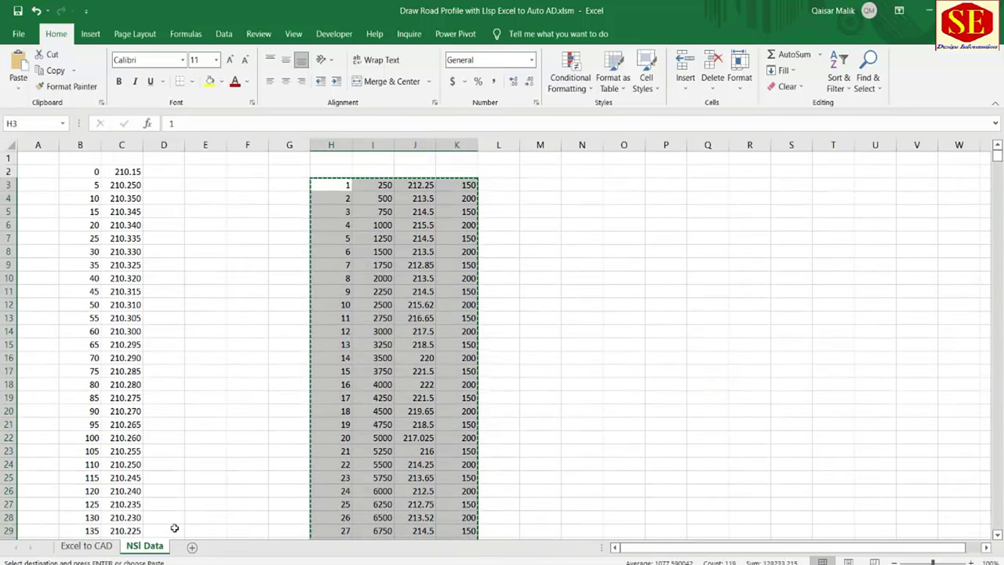
# - Paste the VPI stations, elevations and curve lengths into E19 of Excel to CAD and review them
pyautogui.click(86, 546)
pyautogui.scroll(5, 460, 296)
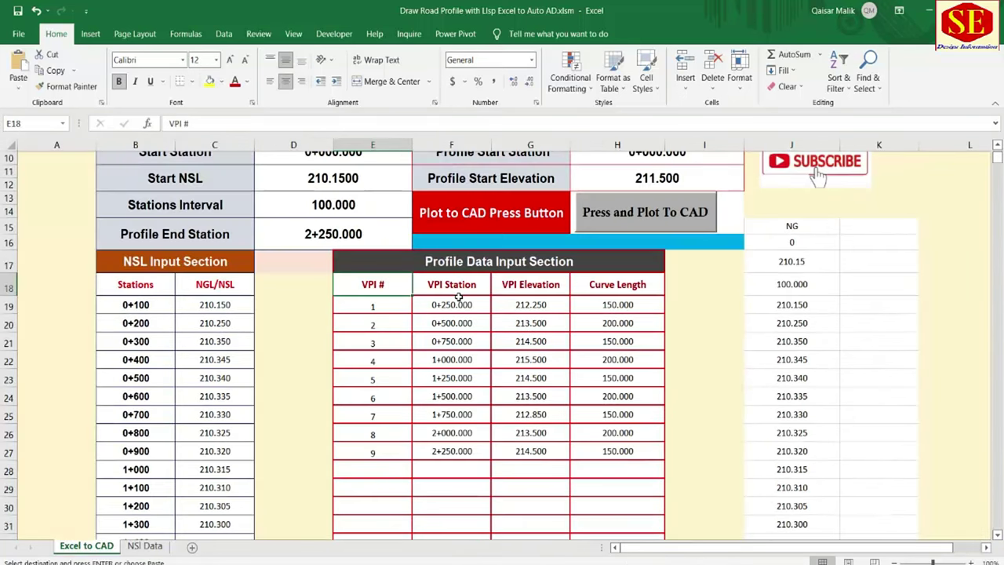
pyautogui.click(369, 307)
pyautogui.rightClick(370, 308)
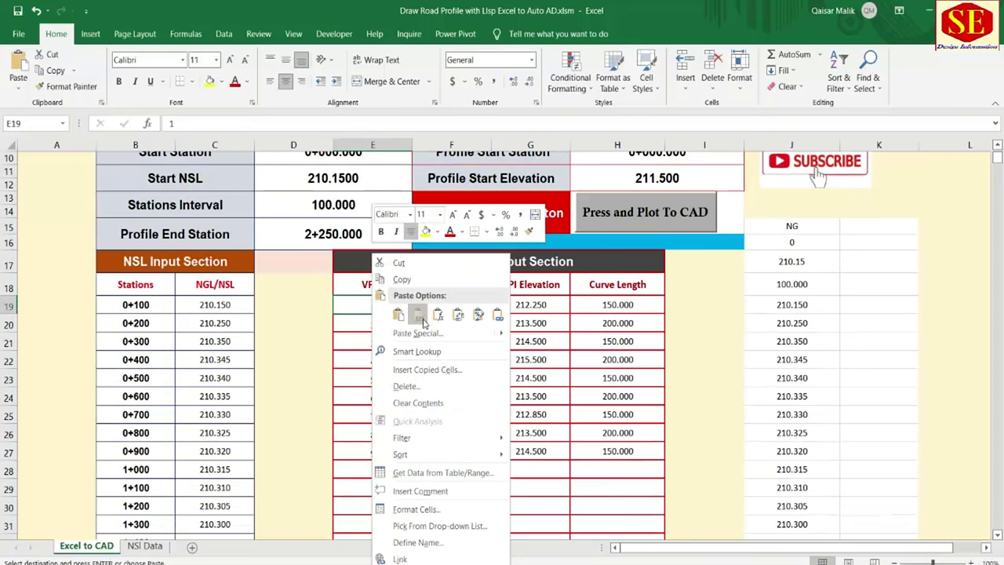
pyautogui.click(419, 317)
pyautogui.scroll(-5, 511, 355)
pyautogui.scroll(-3, 513, 353)
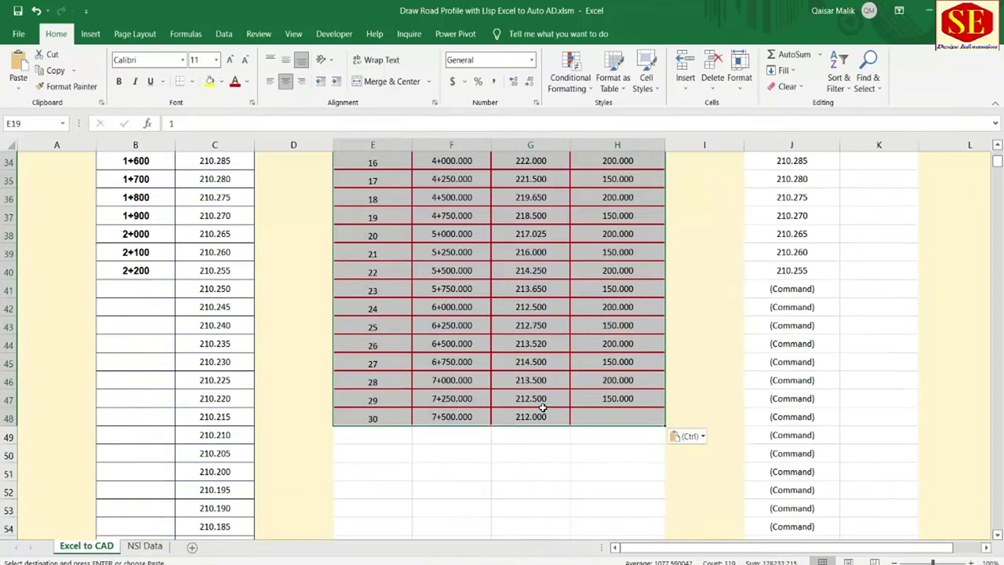
pyautogui.scroll(5, 598, 365)
pyautogui.scroll(6, 598, 364)
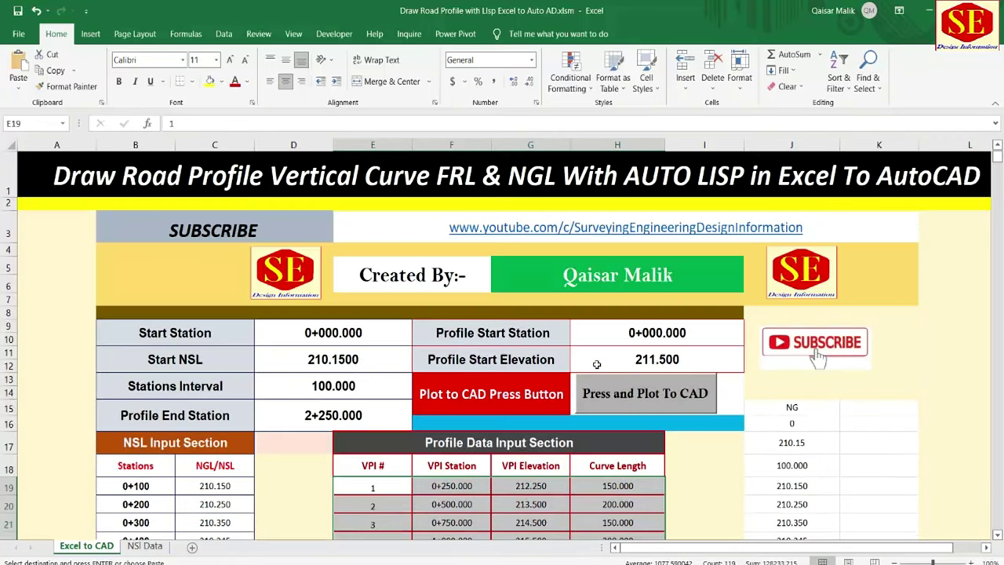
pyautogui.scroll(-2, 764, 330)
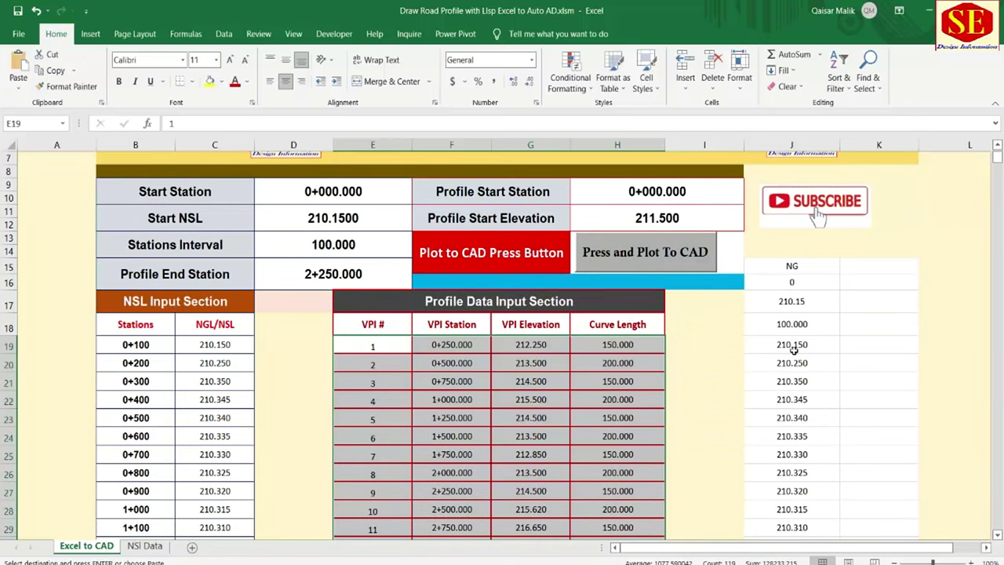
pyautogui.scroll(1, 794, 350)
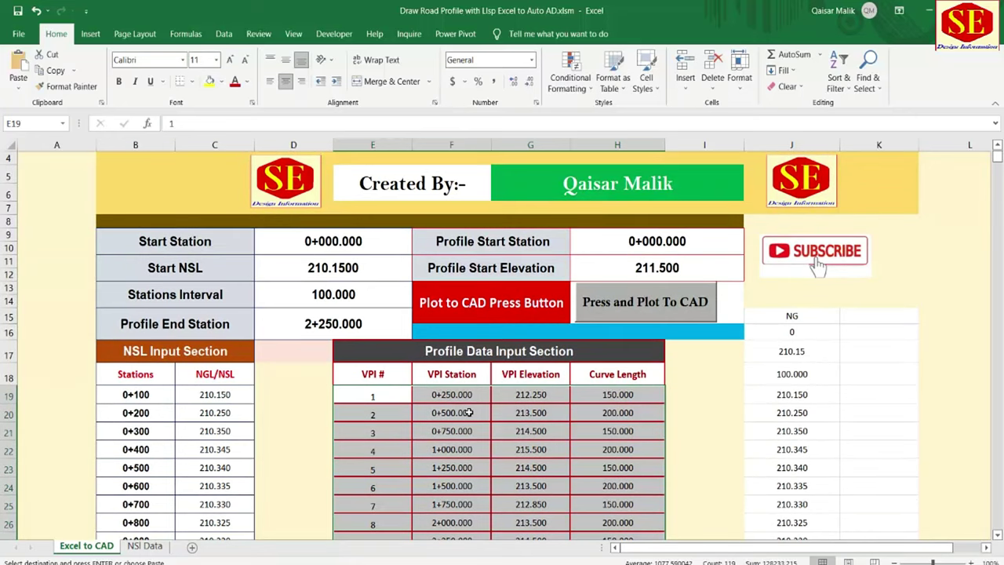
pyautogui.click(206, 247)
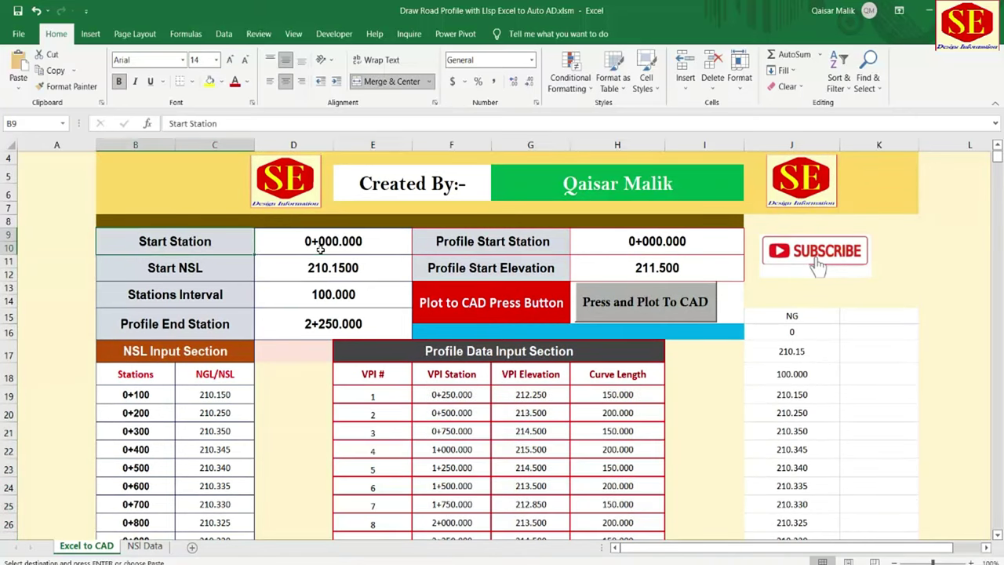
pyautogui.click(320, 249)
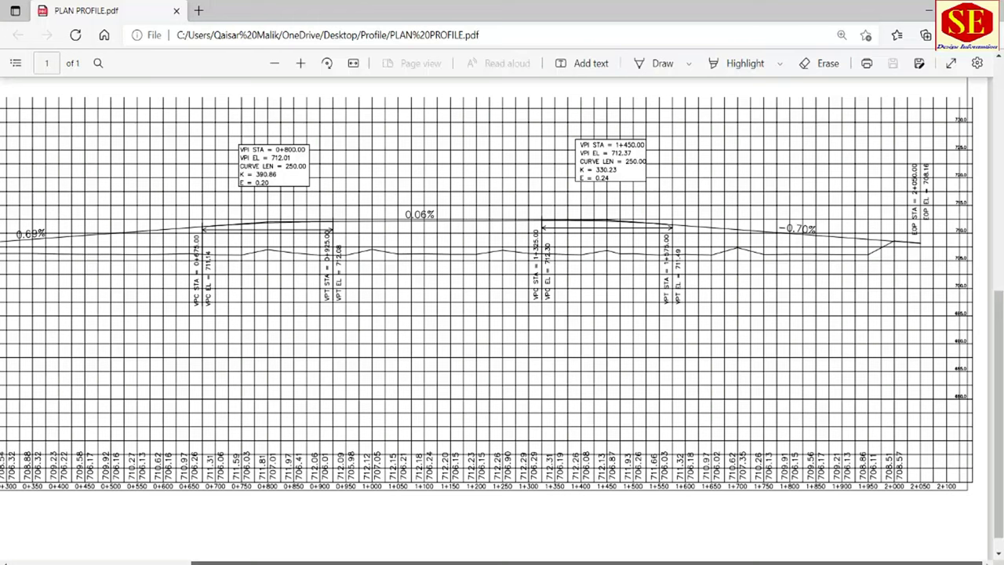
# - Scroll PLAN PROFILE.pdf to its left edge and zoom in on the BOF elevation 706.45
pyautogui.moveTo(285, 563); pyautogui.dragTo(103, 562)
pyautogui.keyDown('ctrl'); pyautogui.scroll(3, 64, 227); pyautogui.keyUp('ctrl')
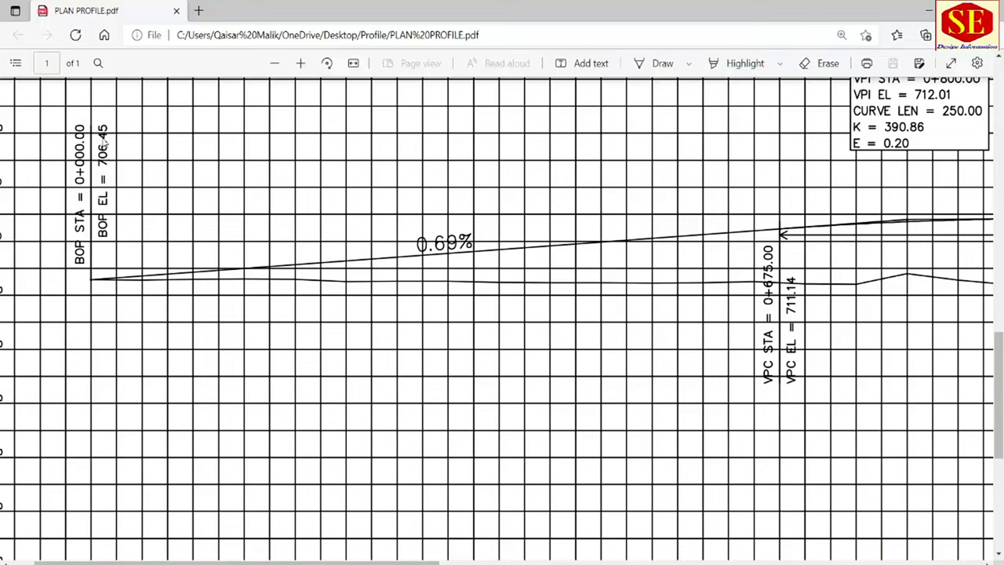
# - Enter a Start Station of 0 in D9 and a Start NSL of 706.45 in D11
pyautogui.hotkey('alt', 'Tab')
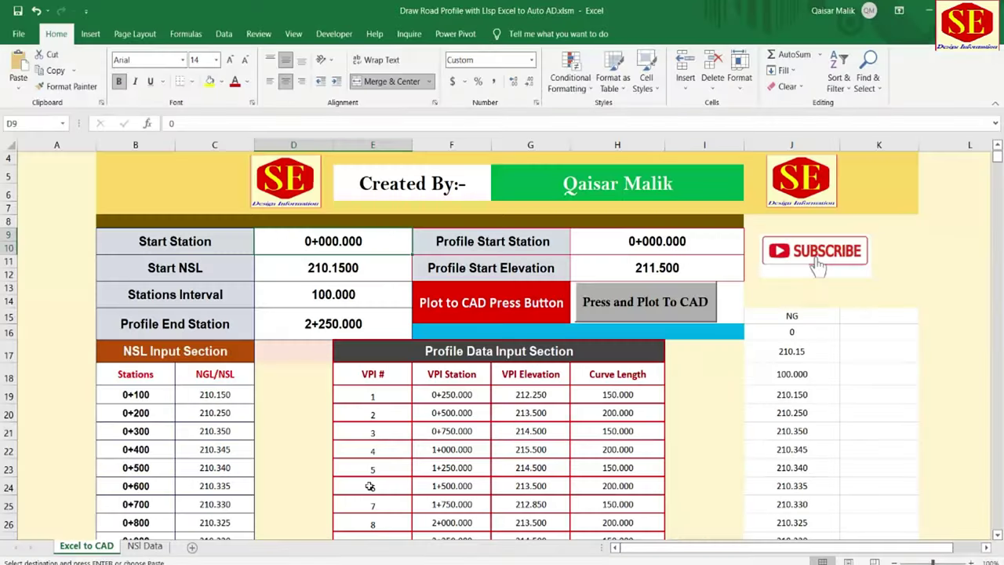
pyautogui.write('0')
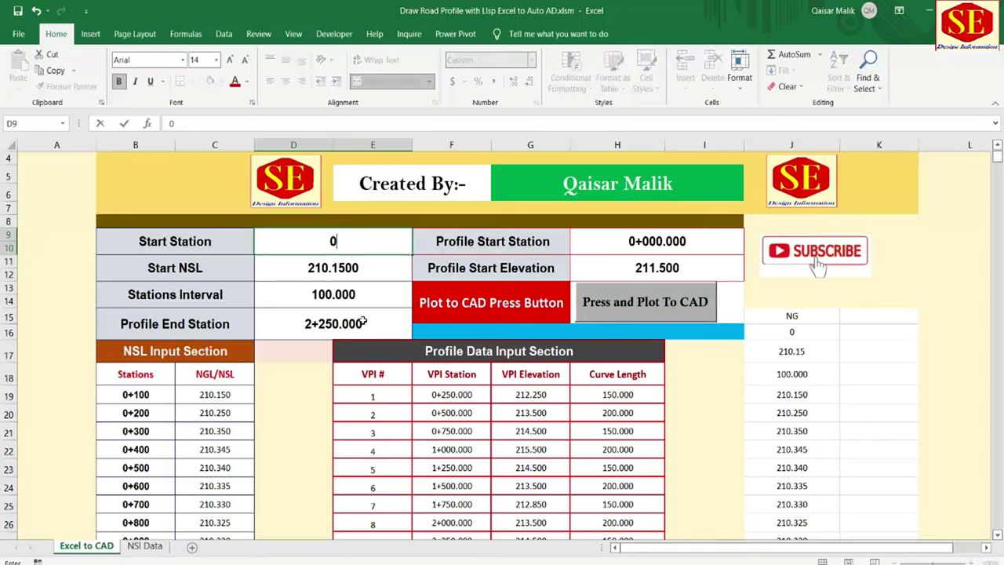
pyautogui.press('Return')
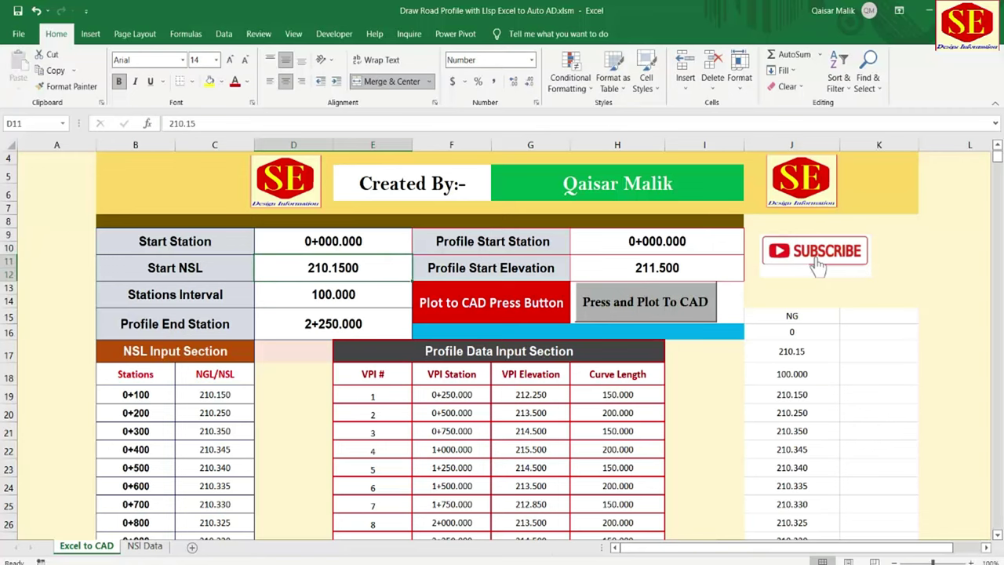
pyautogui.hotkey('alt', 'Tab')
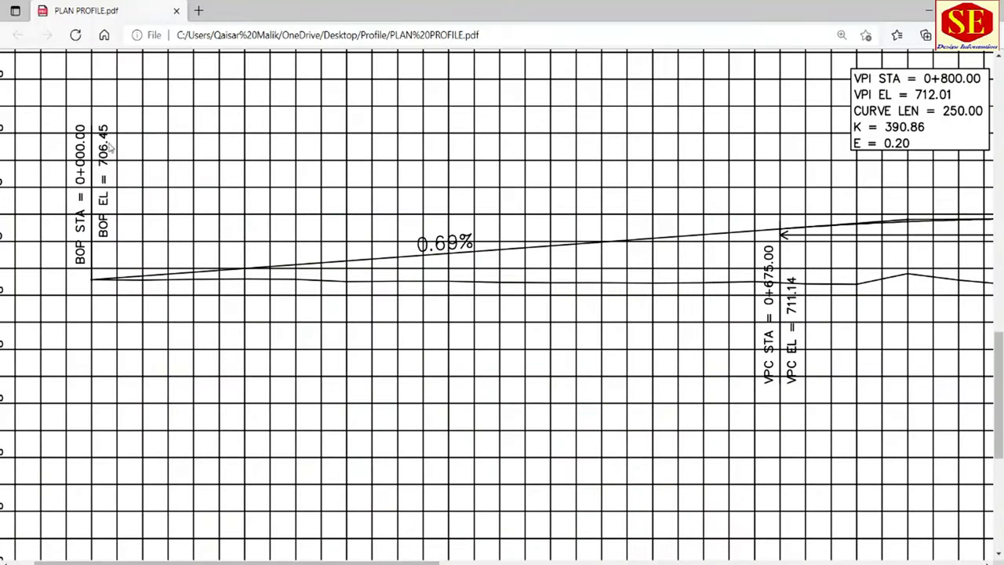
pyautogui.hotkey('alt', 'Tab')
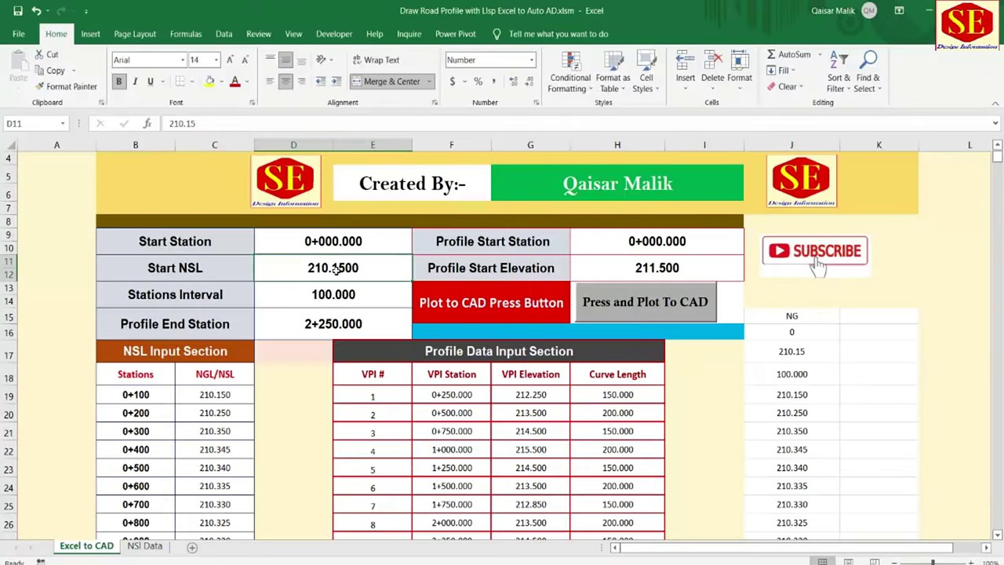
pyautogui.write('706.45')
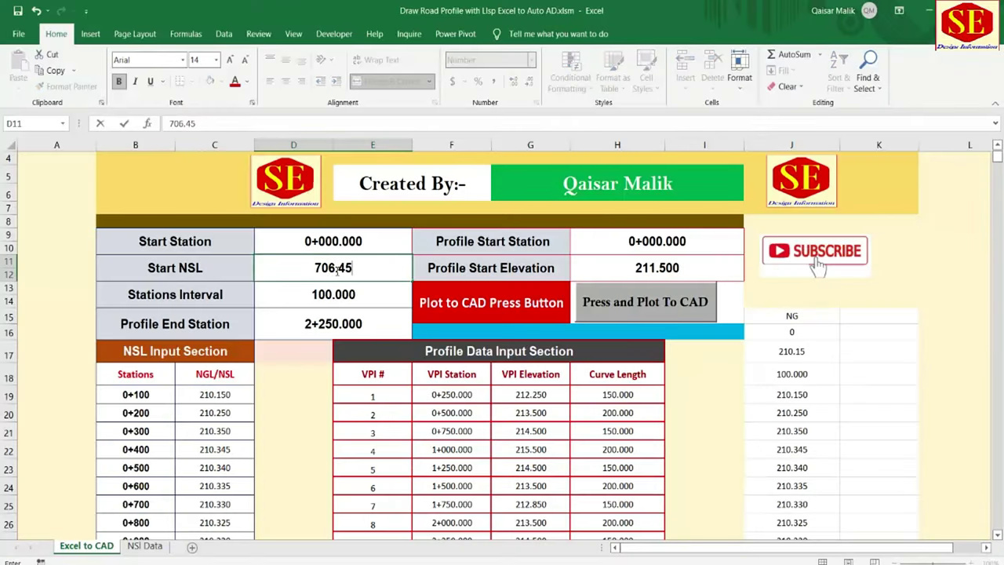
pyautogui.press('Return')
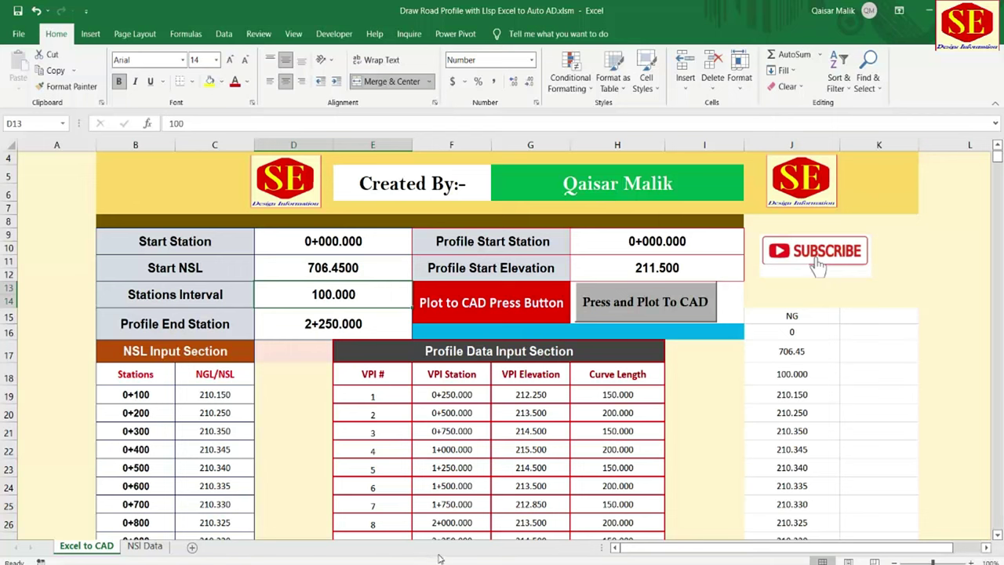
pyautogui.click(565, 562)
pyautogui.click(637, 554)
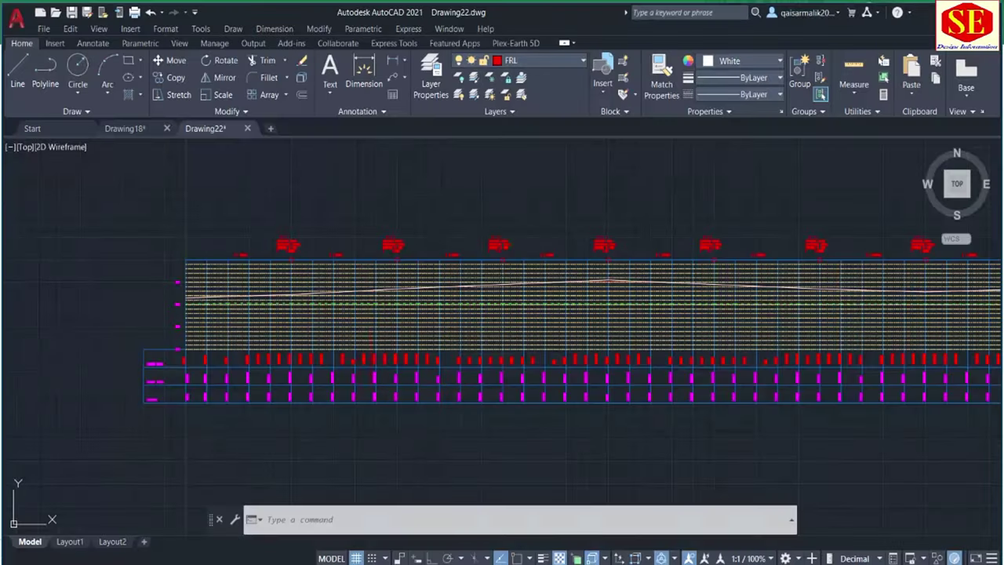
pyautogui.scroll(3, 382, 248)
pyautogui.scroll(2, 382, 248)
pyautogui.scroll(2, 382, 248)
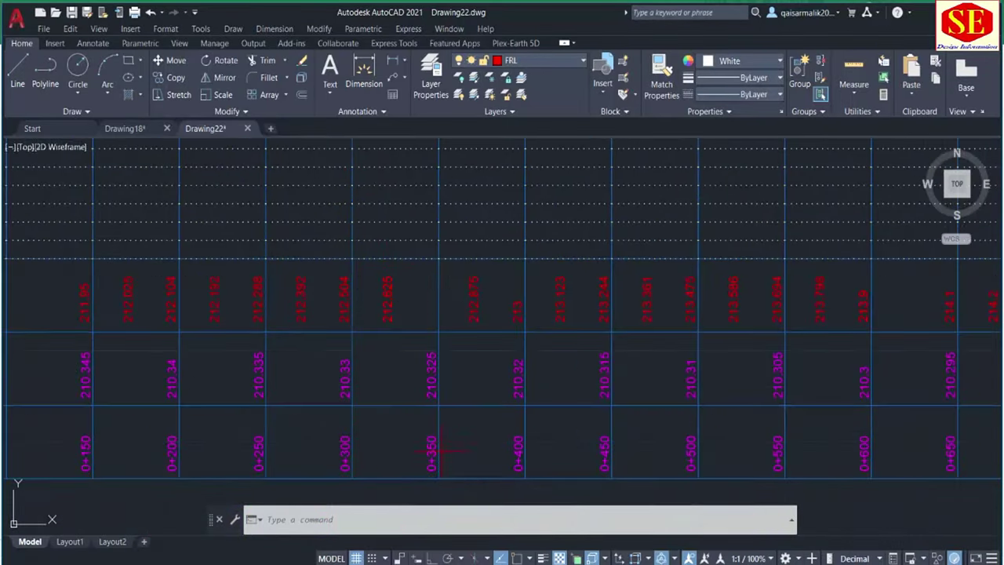
pyautogui.hotkey('alt', 'Tab')
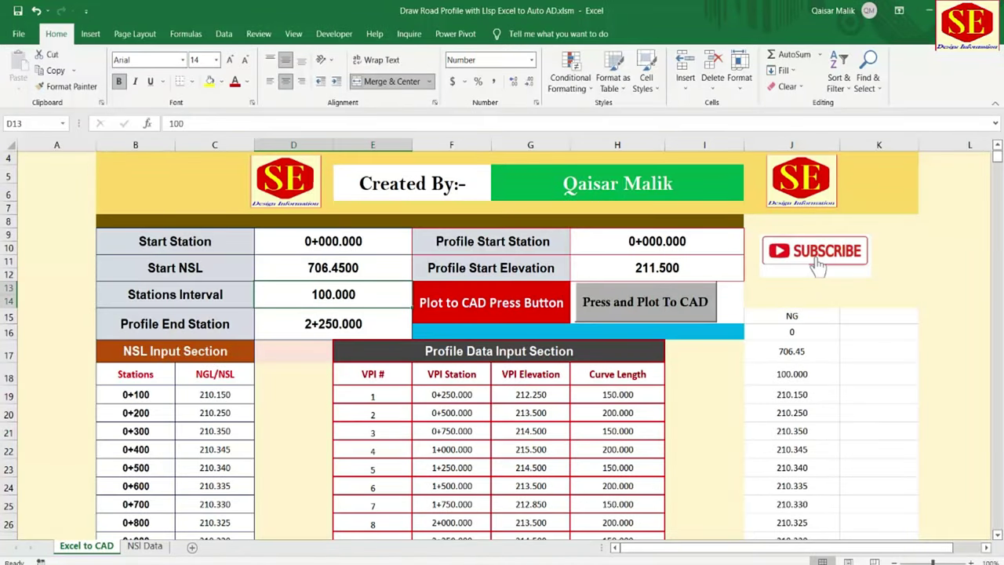
pyautogui.click(603, 524)
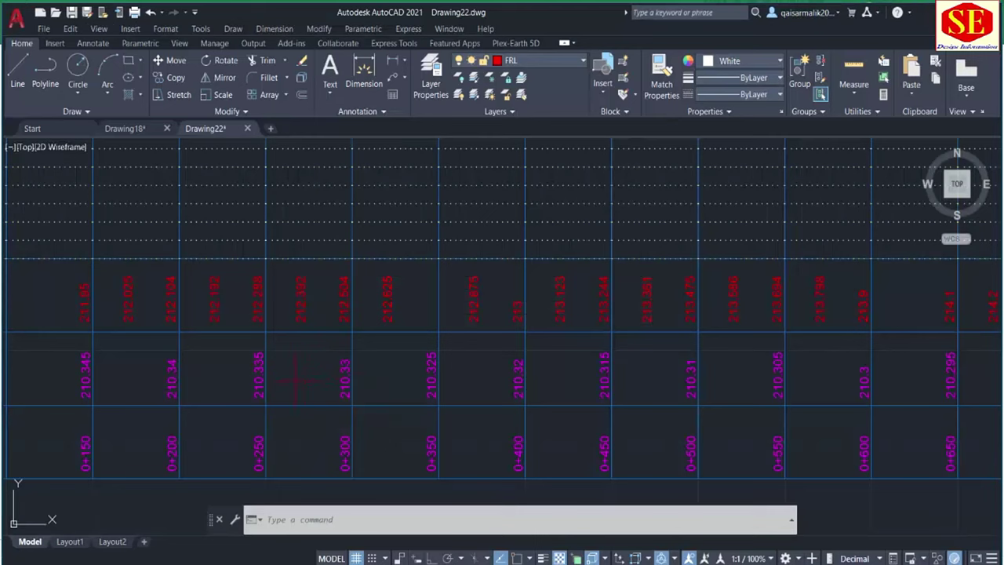
pyautogui.hotkey('alt', 'Tab')
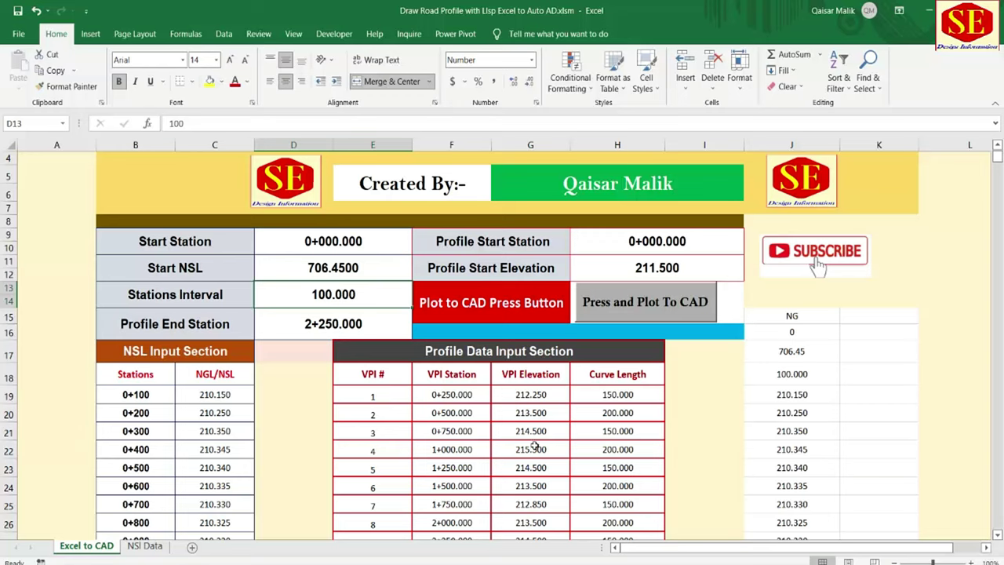
# - Enter 706.45 as the Profile Start Elevation in H11, matching the Start NSL in D11
pyautogui.click(479, 240)
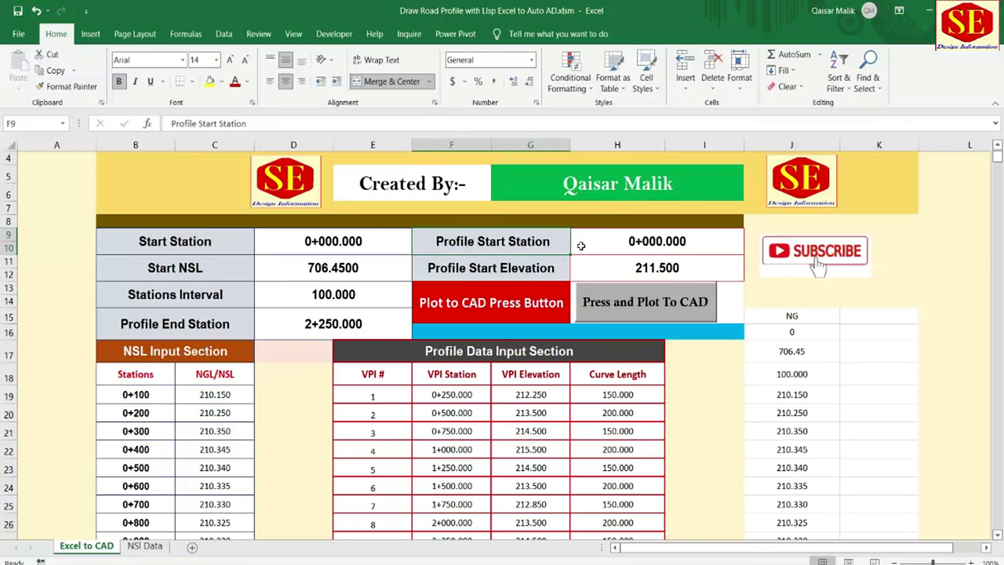
pyautogui.click(636, 242)
pyautogui.click(377, 242)
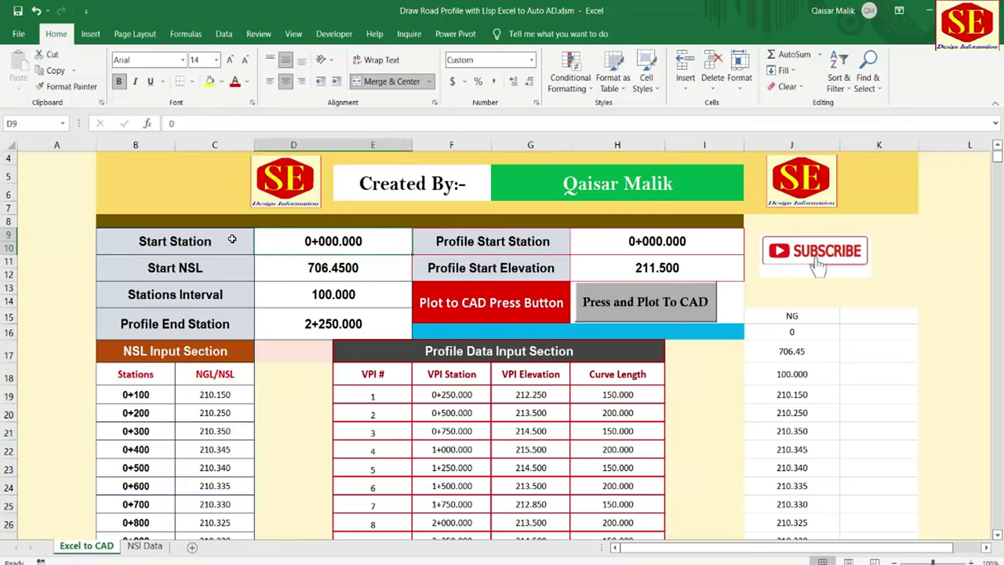
pyautogui.click(697, 243)
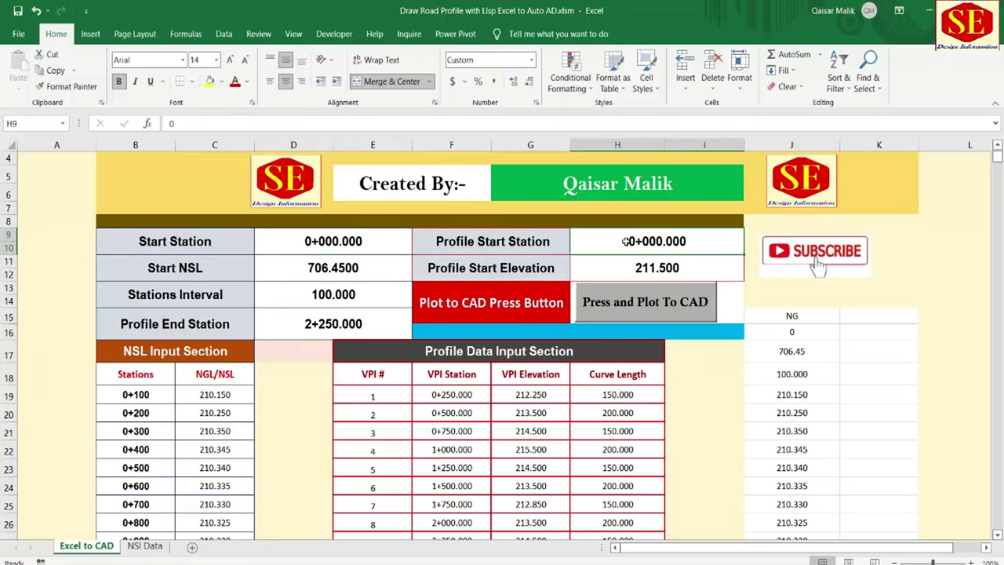
pyautogui.press('Return')
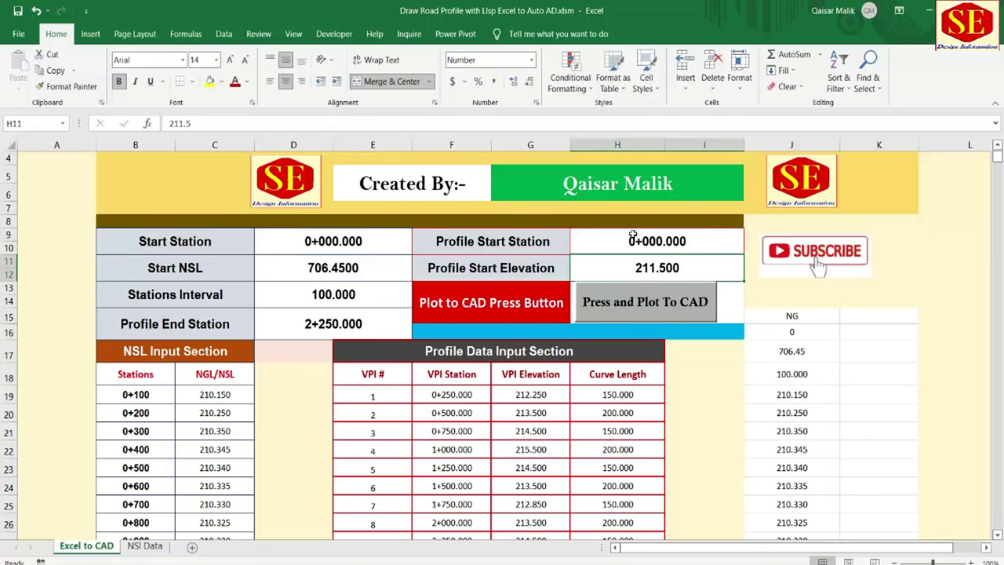
pyautogui.click(475, 279)
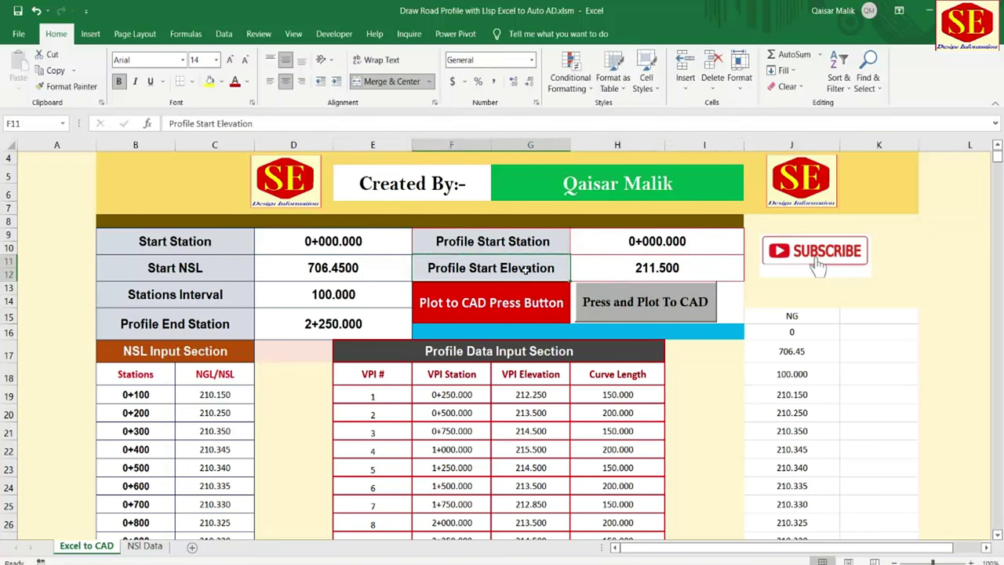
pyautogui.click(632, 270)
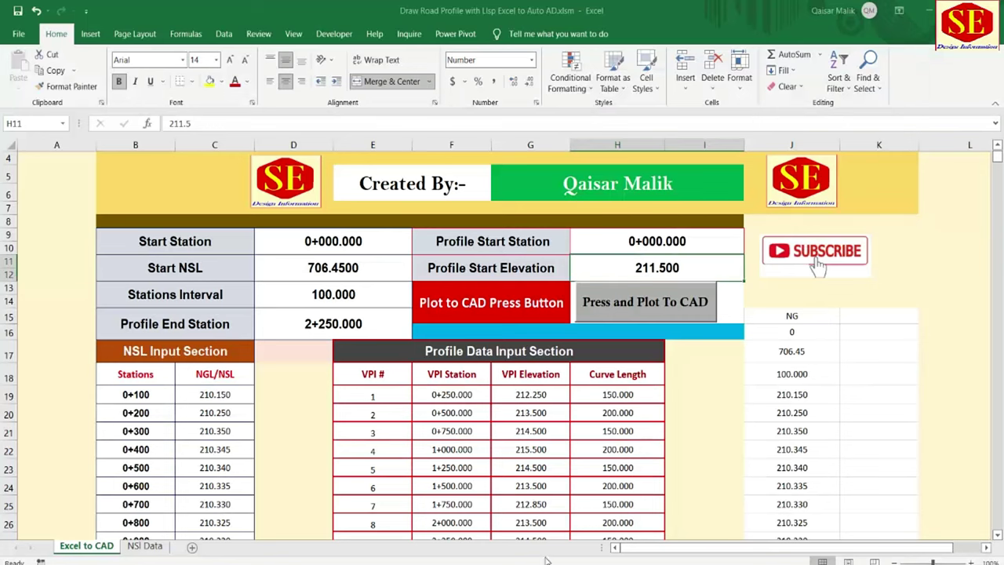
pyautogui.write('706')
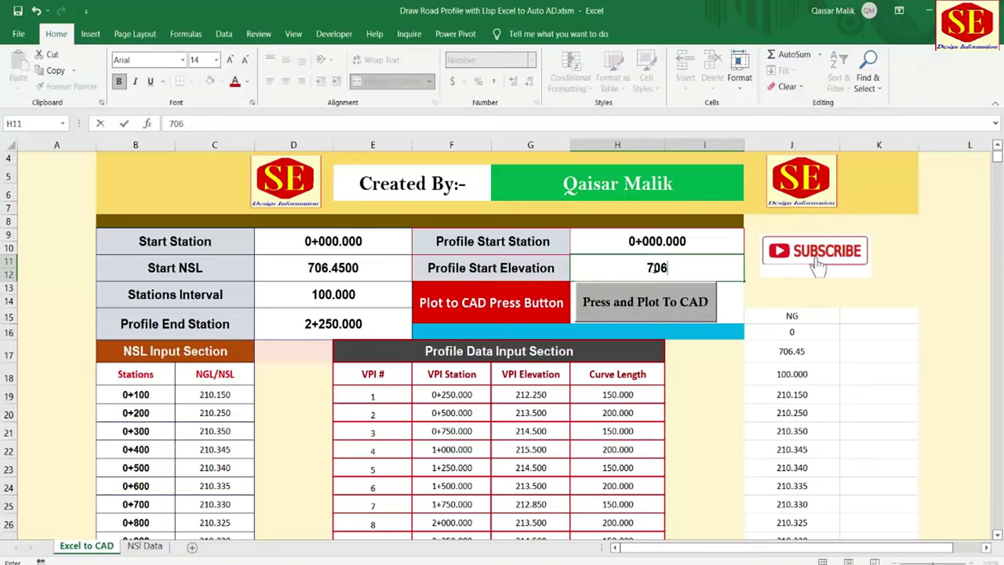
pyautogui.write('.45')
pyautogui.press('Return')
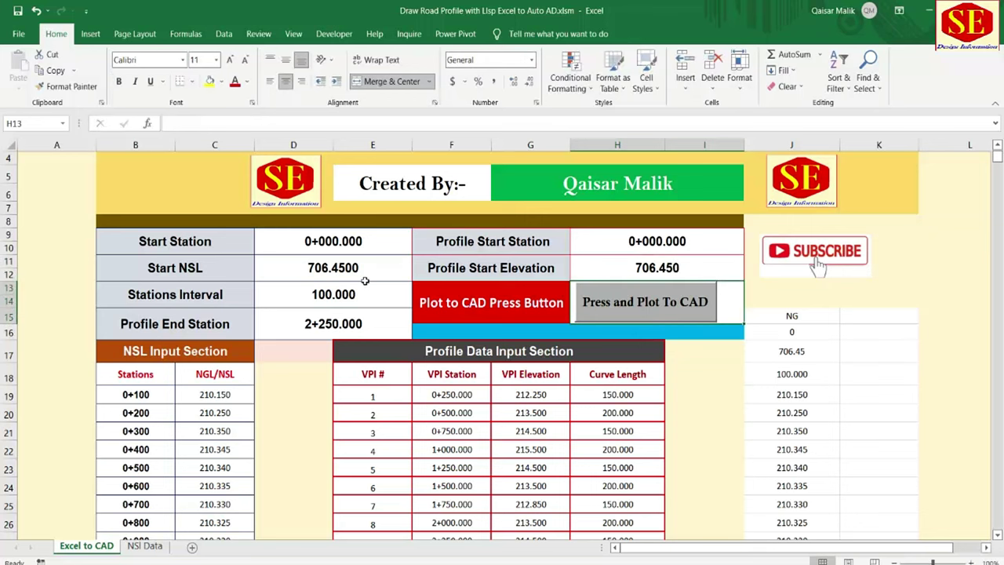
pyautogui.click(333, 267)
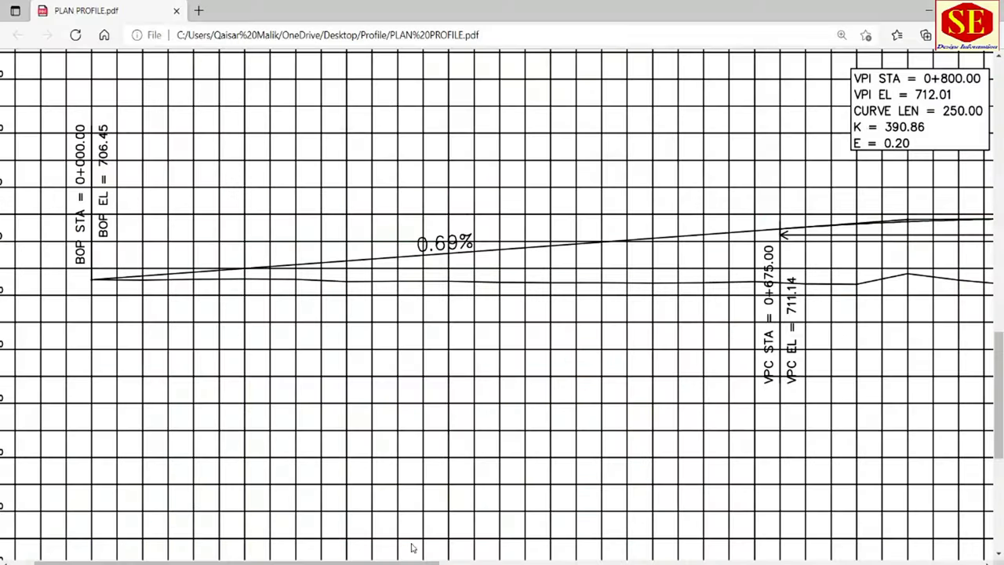
# - Scroll the reference PDF down to the station/elevation rows, starting with 706.45 at 0+000
pyautogui.scroll(-1, 298, 386)
pyautogui.scroll(-3, 298, 382)
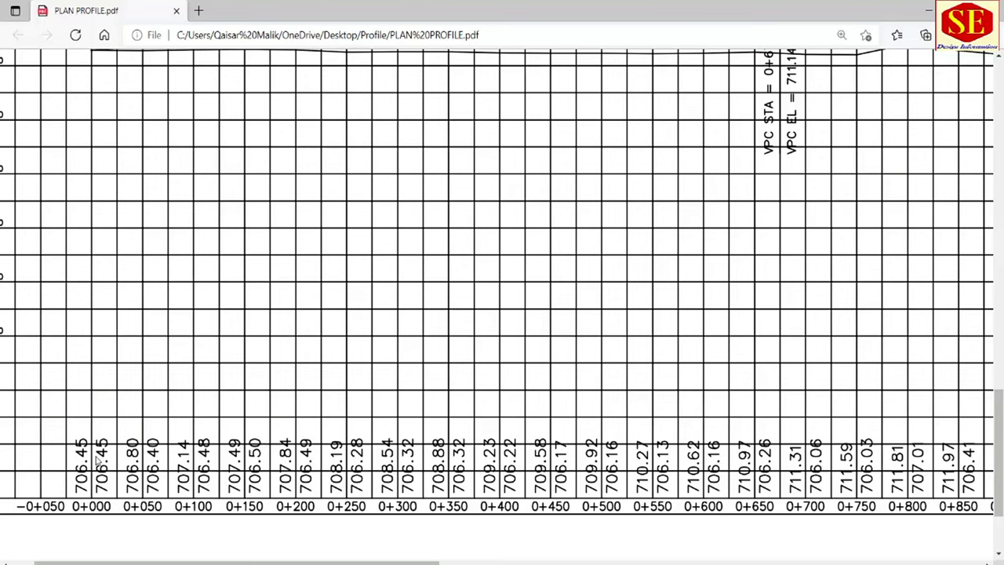
pyautogui.scroll(1, 291, 419)
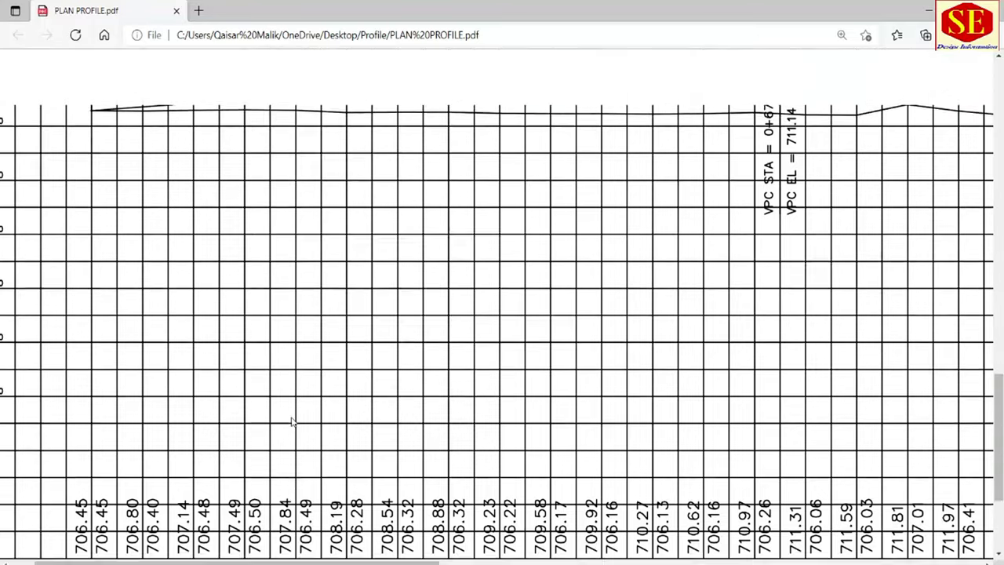
pyautogui.scroll(2, 76, 269)
pyautogui.scroll(-2, 86, 275)
pyautogui.scroll(-1, 114, 377)
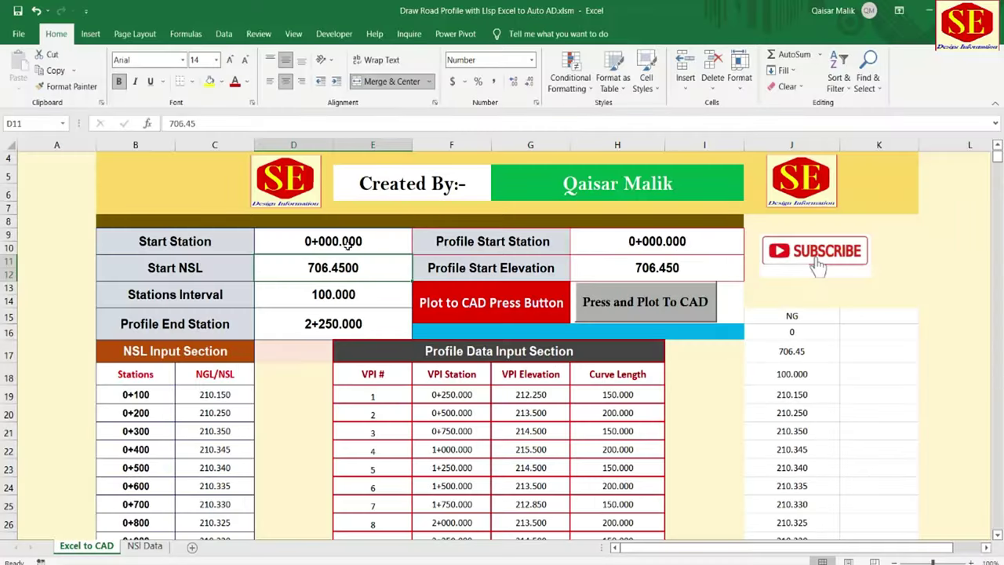
pyautogui.click(331, 245)
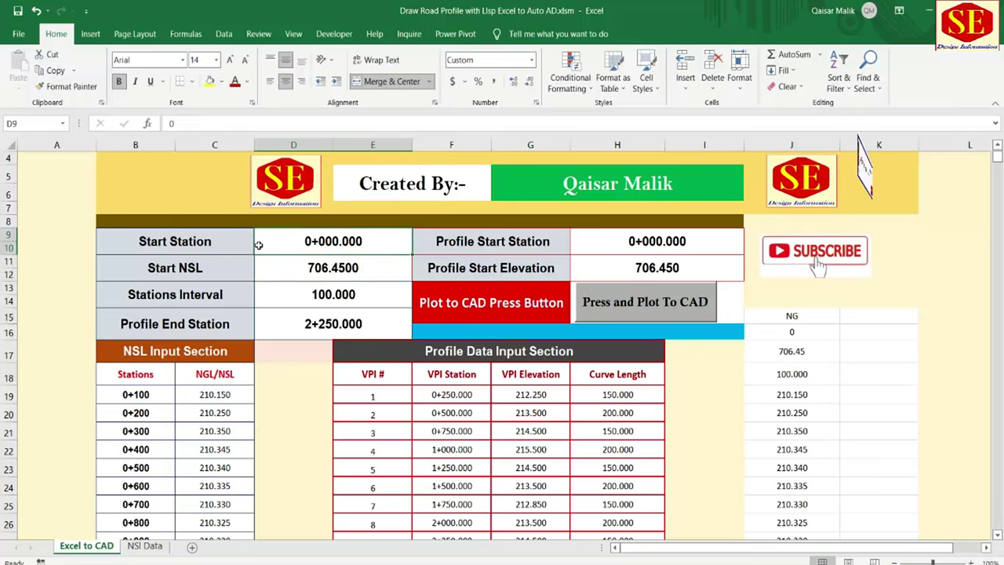
pyautogui.click(331, 267)
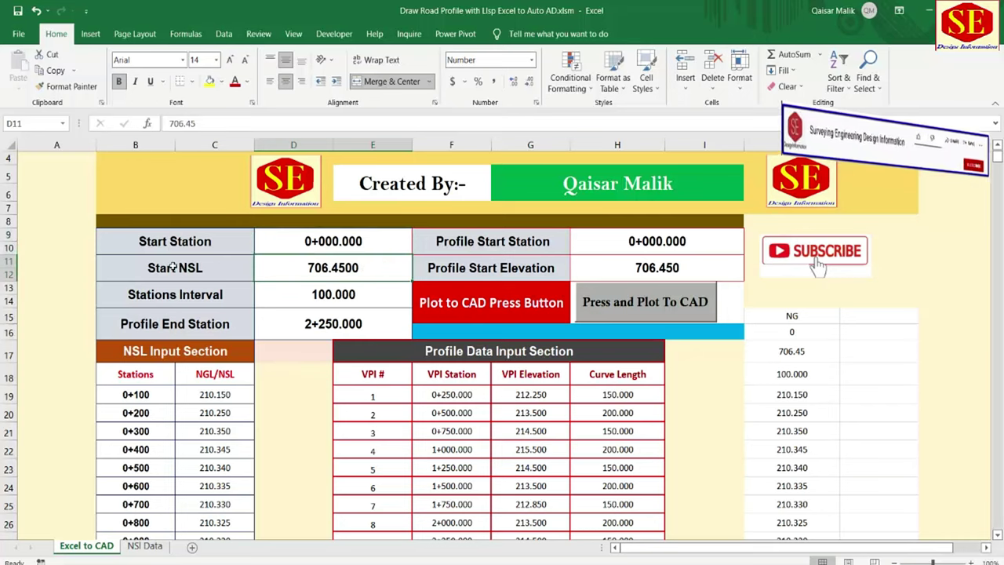
pyautogui.click(312, 295)
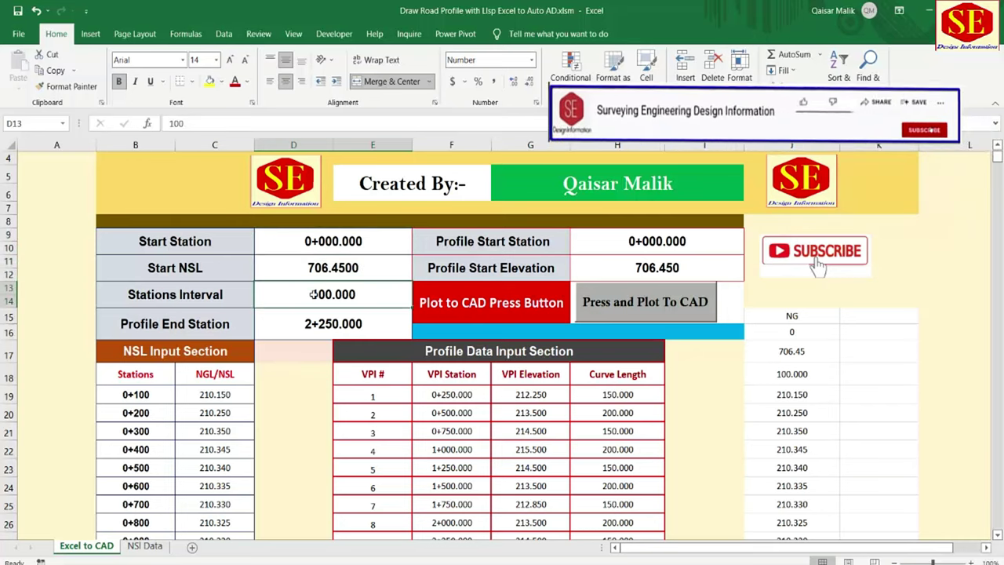
pyautogui.click(291, 320)
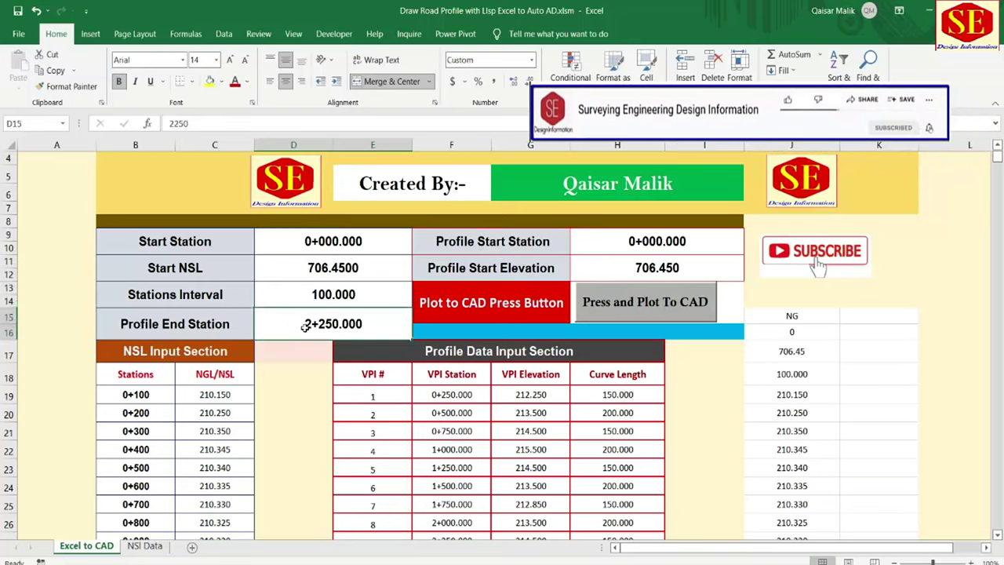
pyautogui.click(500, 241)
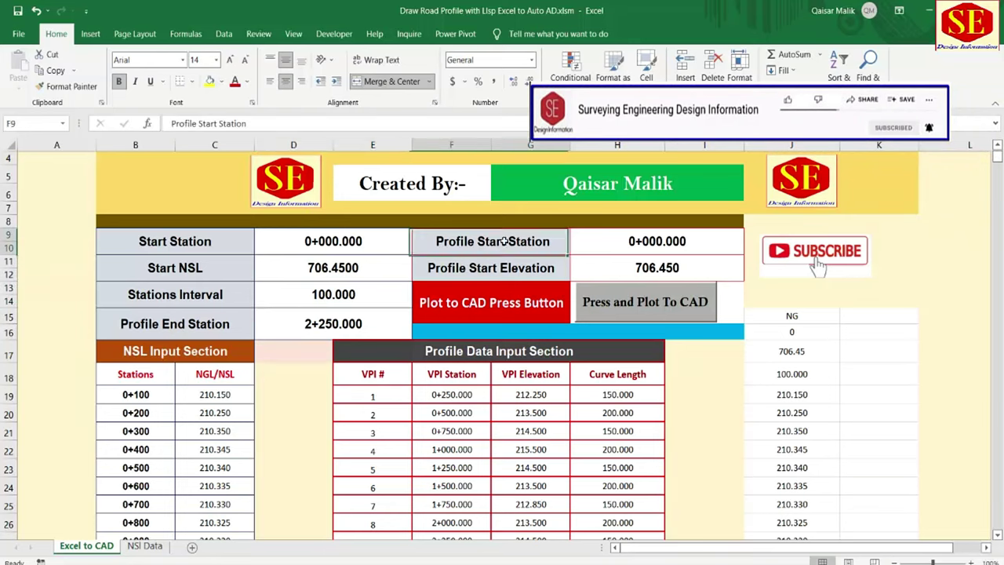
pyautogui.click(657, 243)
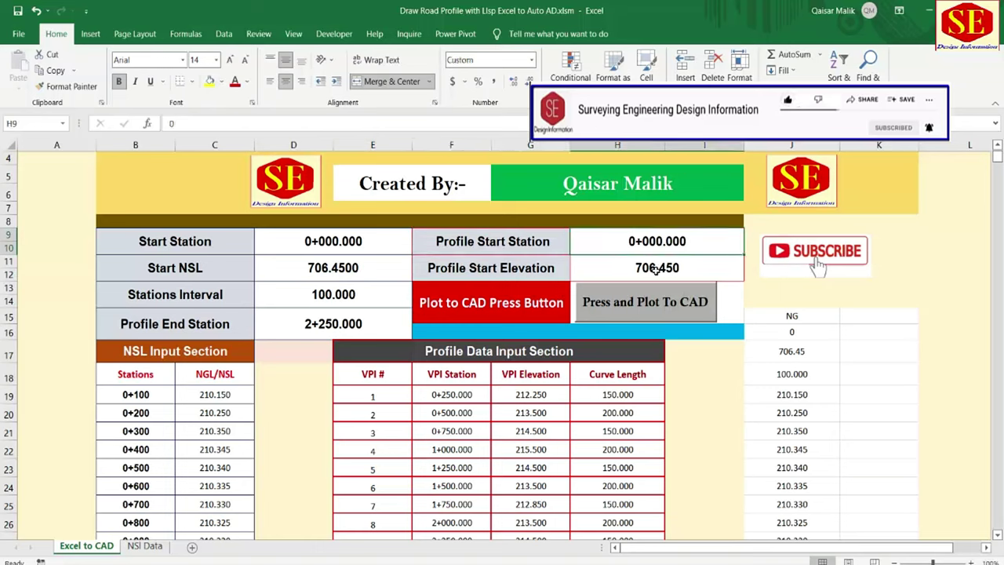
pyautogui.click(657, 270)
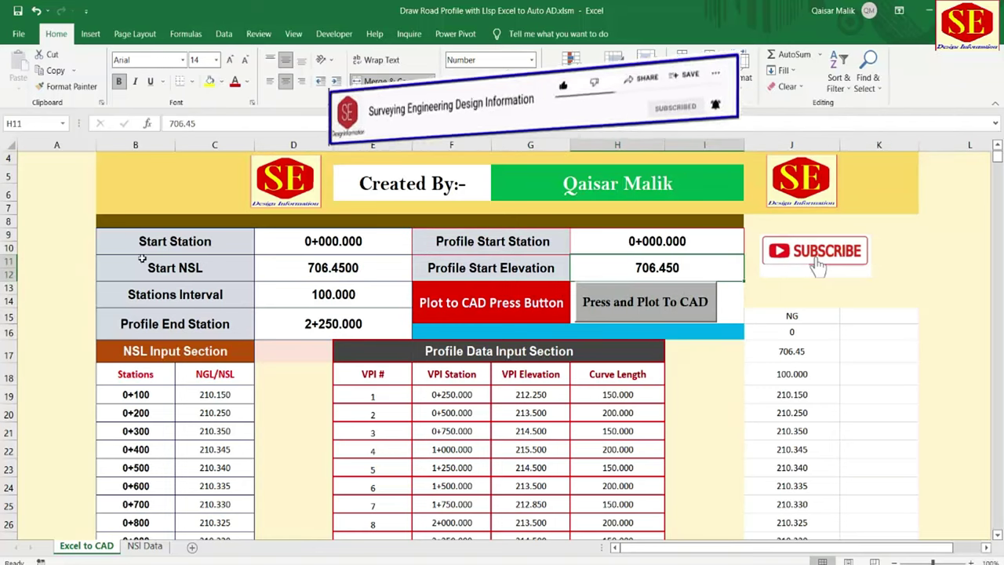
# - Enter 210.250, 210.250 and 212.250 for stations 0+100–0+300, then select the 0+100 to 1+100 elevations
pyautogui.scroll(-1, 591, 251)
pyautogui.scroll(-2, 591, 251)
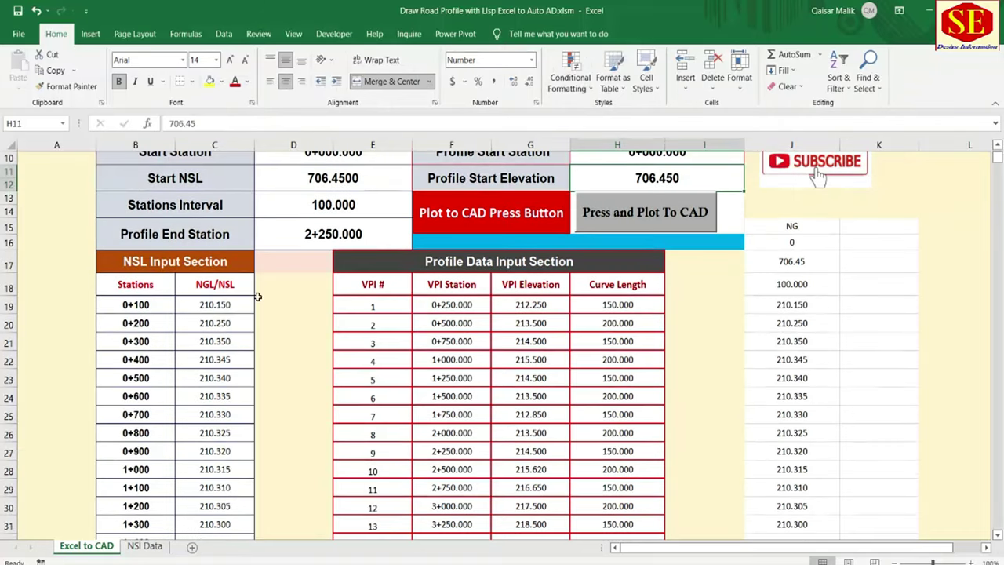
pyautogui.click(217, 309)
pyautogui.write('210.')
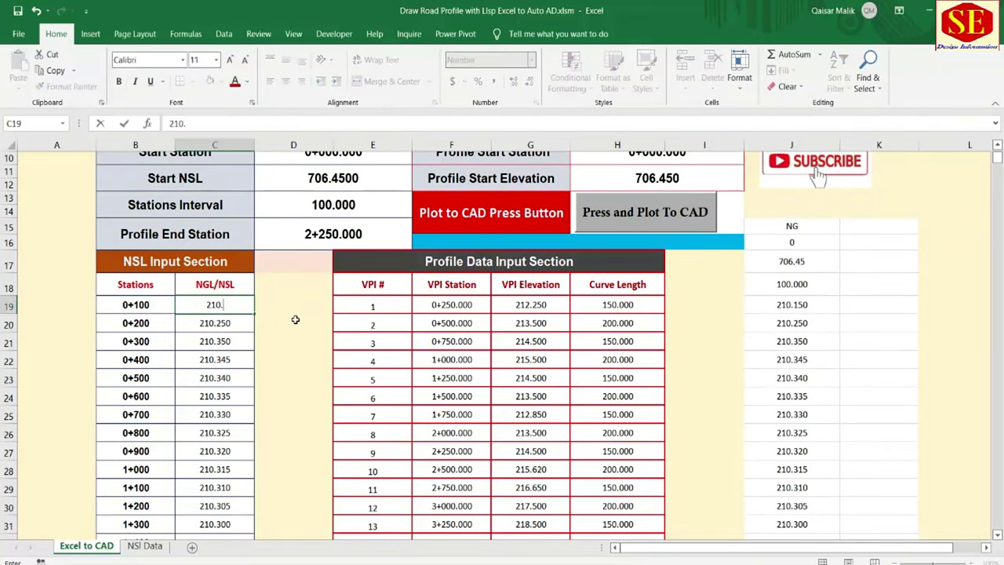
pyautogui.write('250')
pyautogui.press('Return')
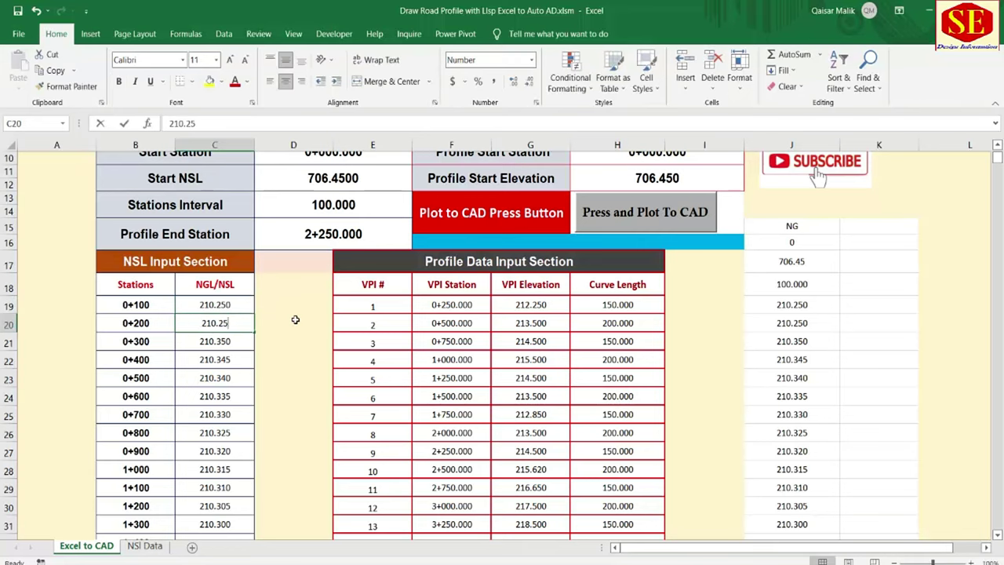
pyautogui.write('210.25')
pyautogui.press('Return')
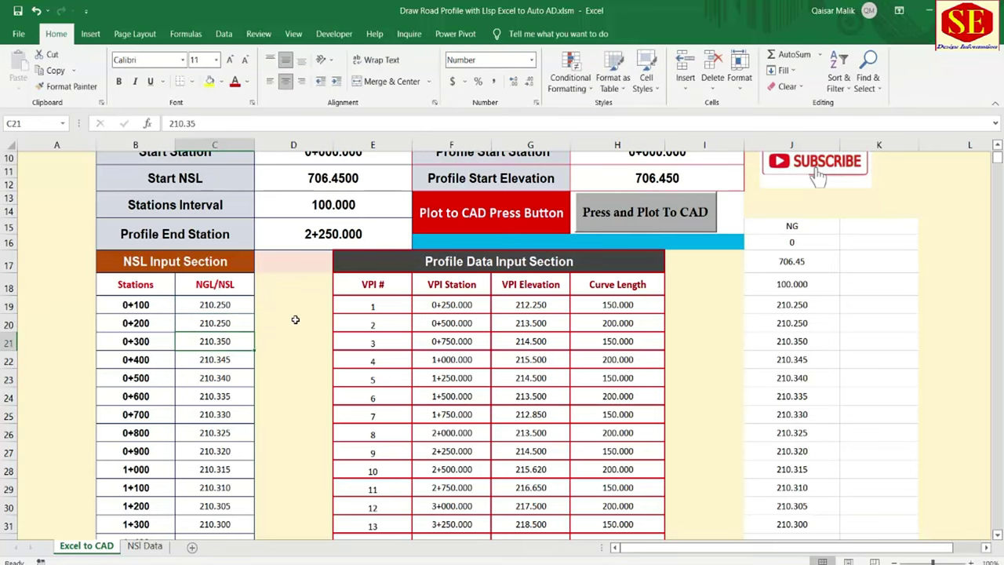
pyautogui.write('3')
pyautogui.press('BackSpace')
pyautogui.write('212.')
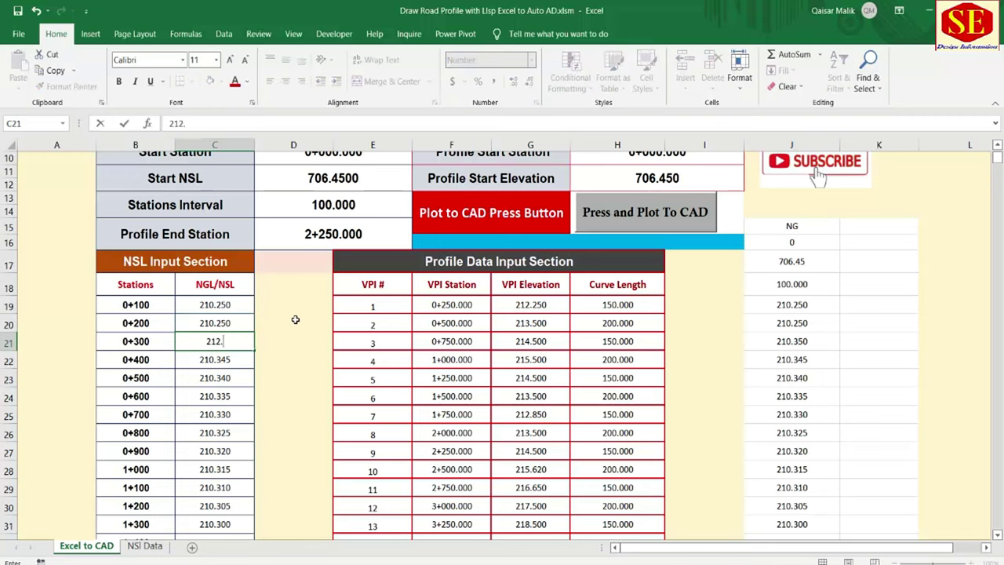
pyautogui.write('25')
pyautogui.press('Return')
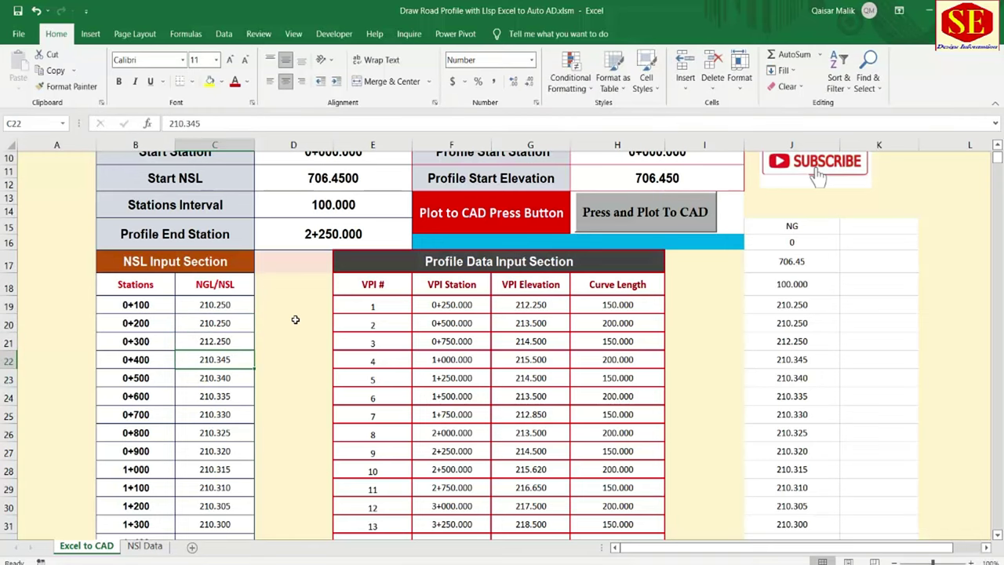
pyautogui.moveTo(215, 304); pyautogui.dragTo(230, 489)
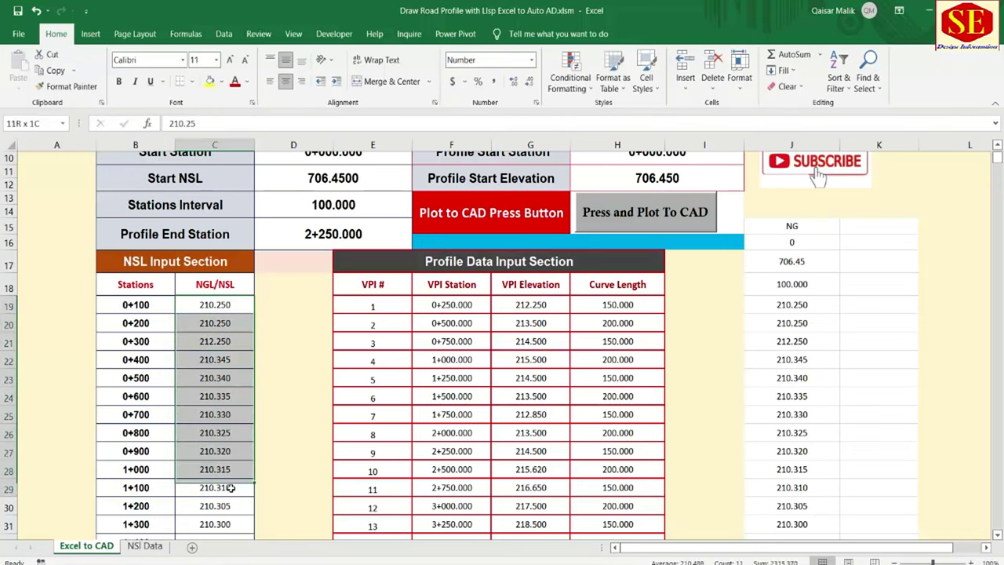
# - Clear the selection and enter 210.250, 210.550, 210.350, 211.250, 211.350 for stations 0+100–0+500
pyautogui.press('Delete')
pyautogui.click(223, 305)
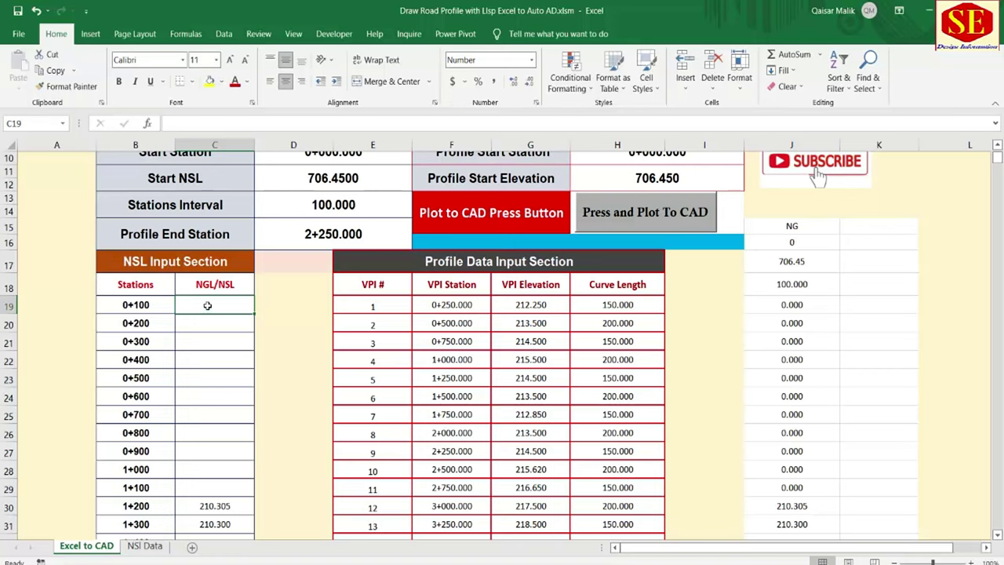
pyautogui.write('210')
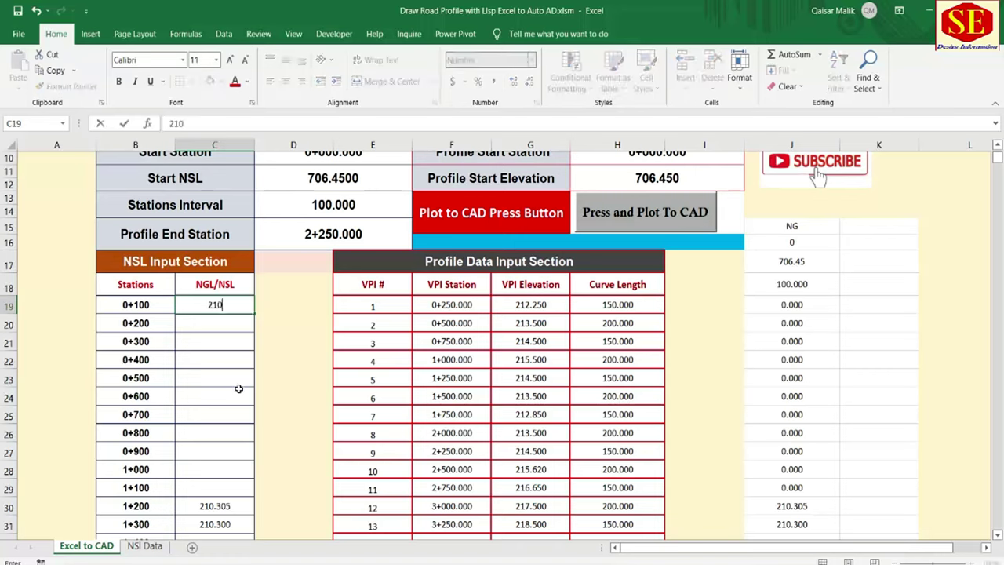
pyautogui.write('.250')
pyautogui.press('Return')
pyautogui.write('2')
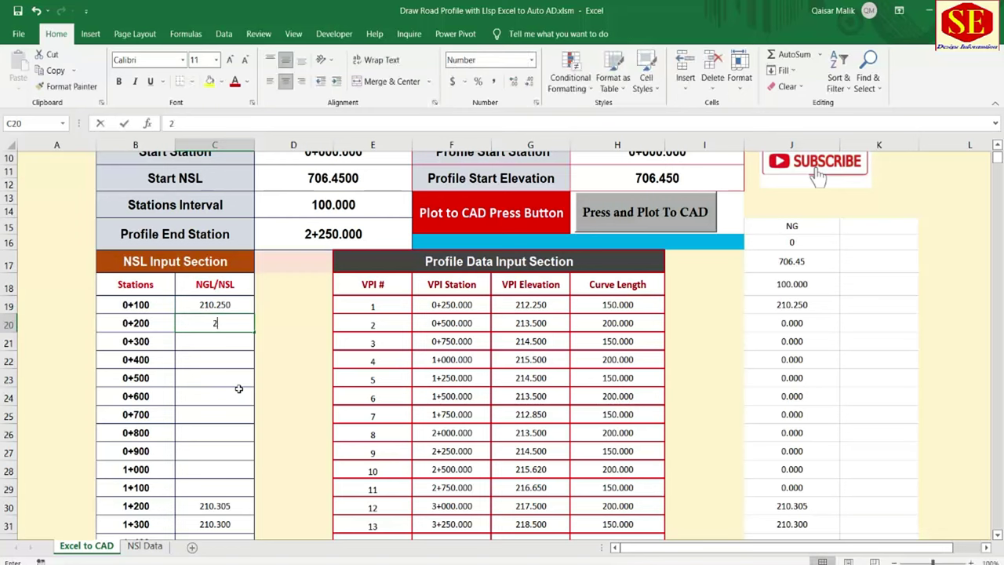
pyautogui.write('10.550')
pyautogui.press('Return')
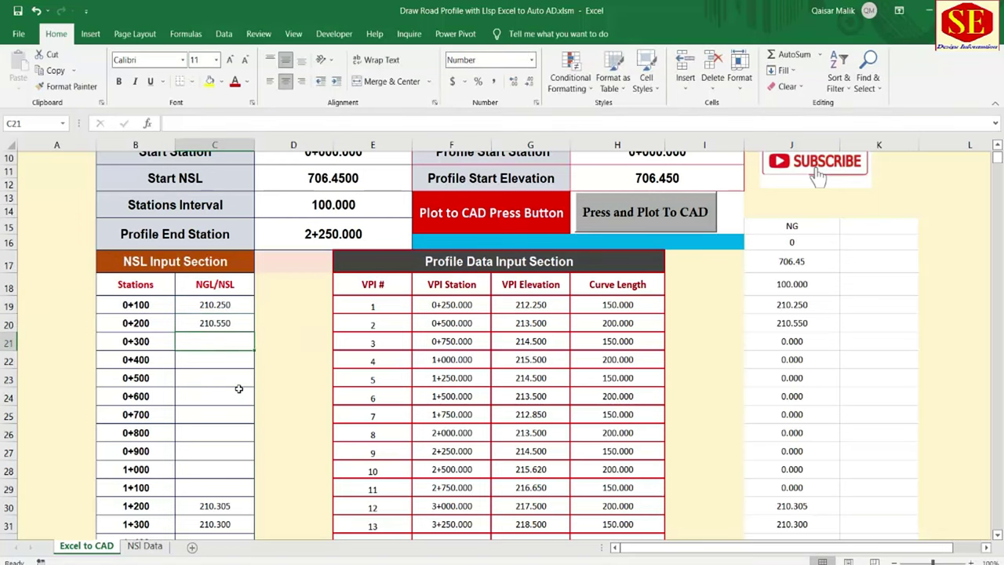
pyautogui.write('210.3')
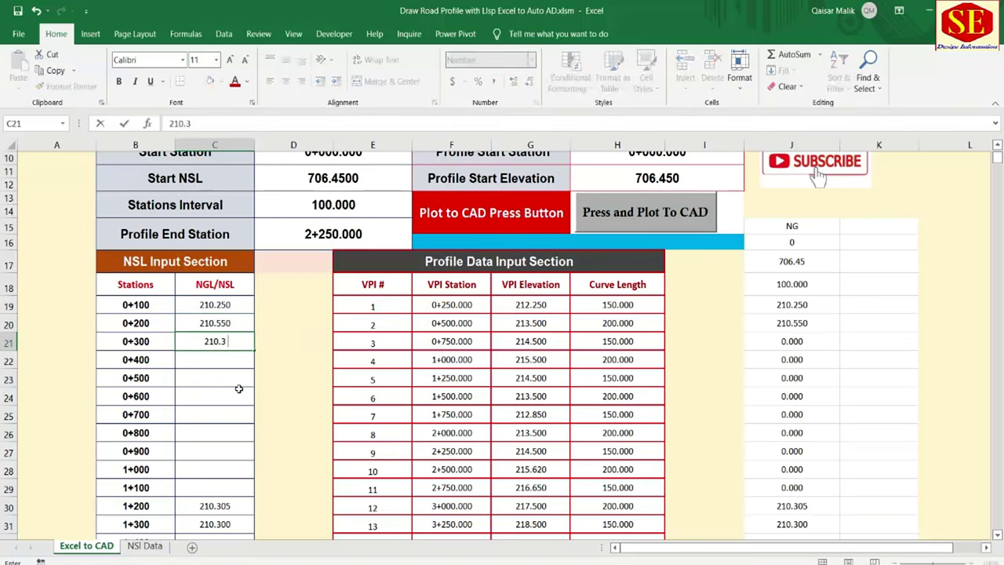
pyautogui.write('5')
pyautogui.press('Return')
pyautogui.write('2')
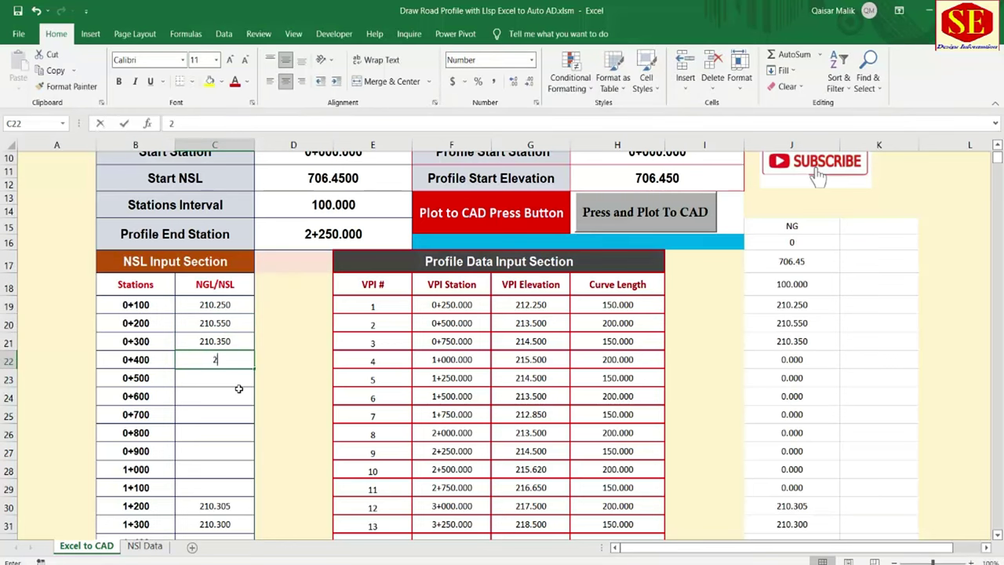
pyautogui.write('11.25')
pyautogui.press('Return')
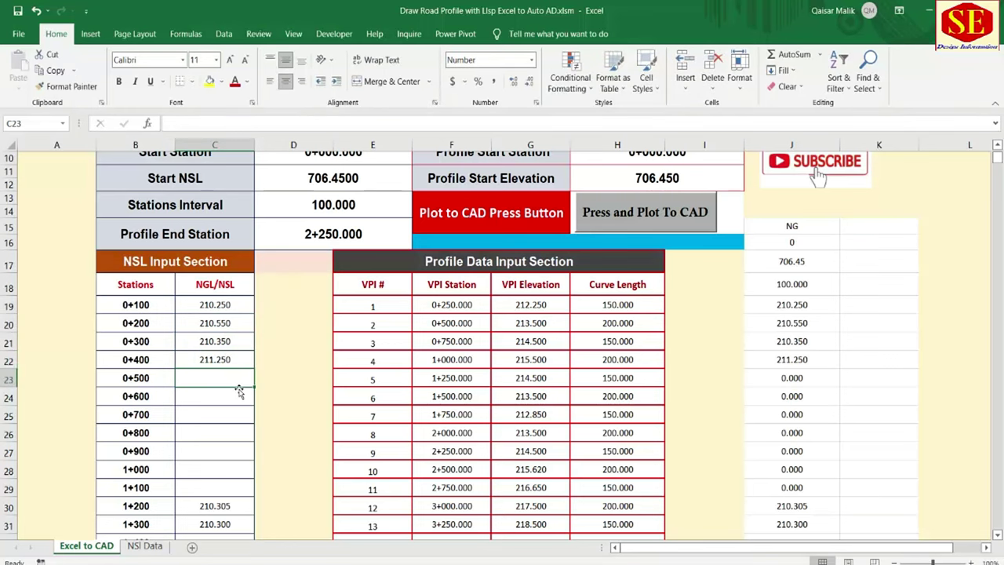
pyautogui.write('211')
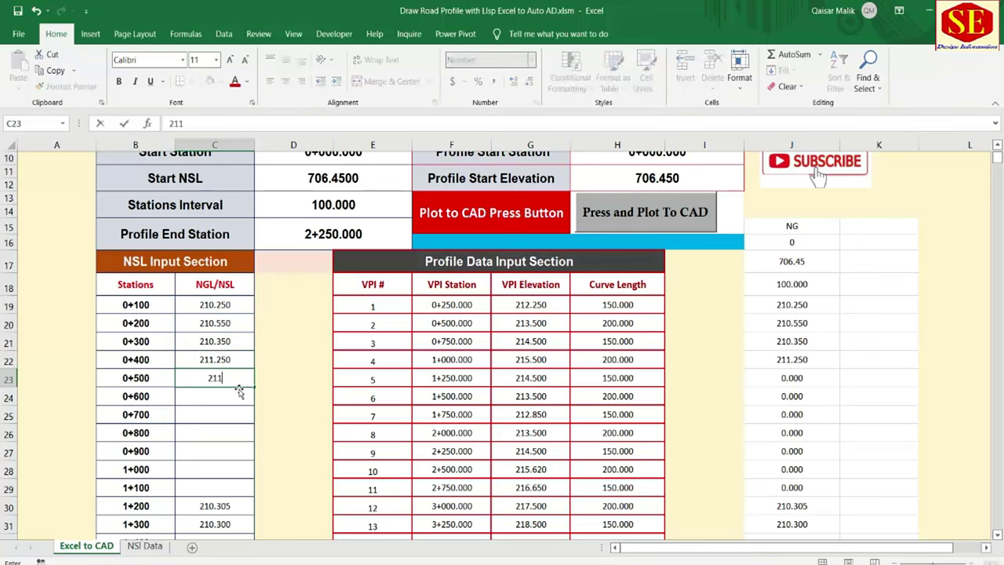
pyautogui.write('.35')
pyautogui.press('Return')
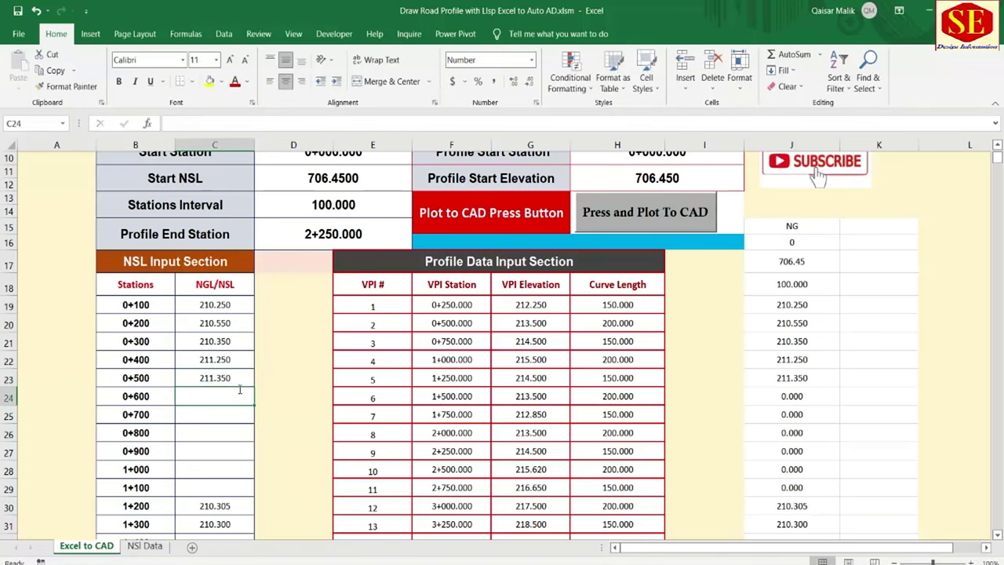
# - Enter 211.250, 211.250, 209.850, 210.290, 211.250 and 210.500 for stations 0+600–1+100
pyautogui.write('211.25')
pyautogui.press('Return')
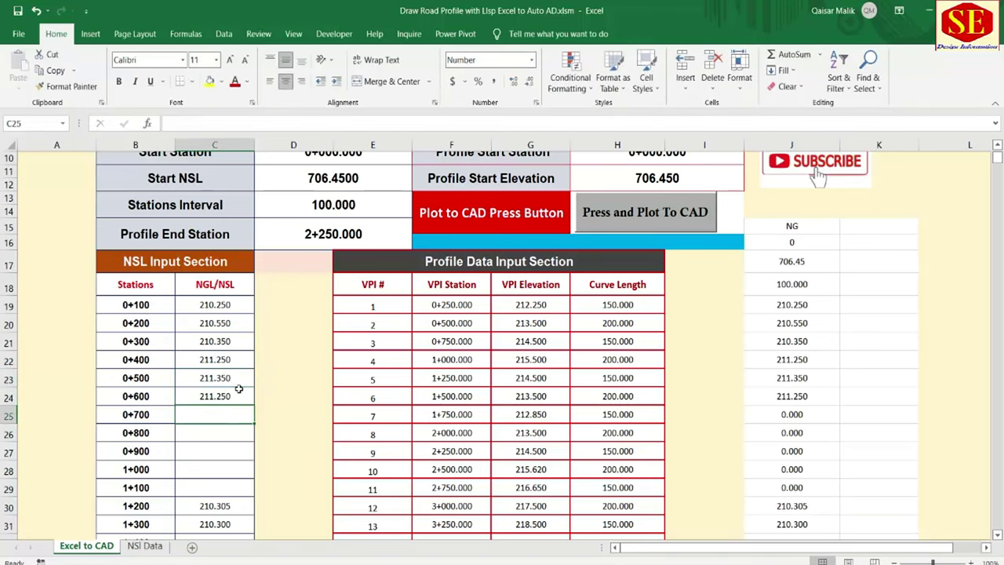
pyautogui.write('211.2')
pyautogui.write('5')
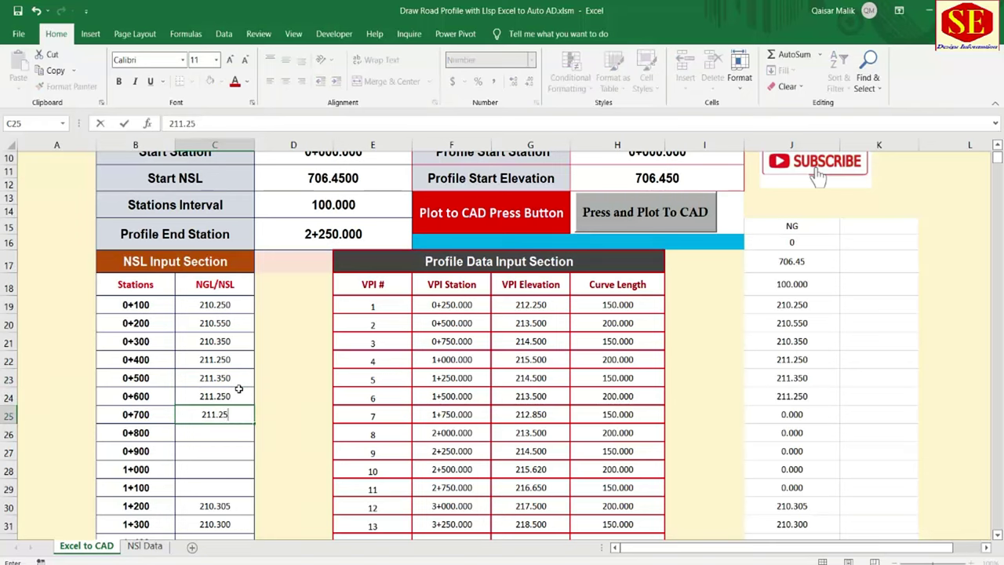
pyautogui.press('Return')
pyautogui.write('2')
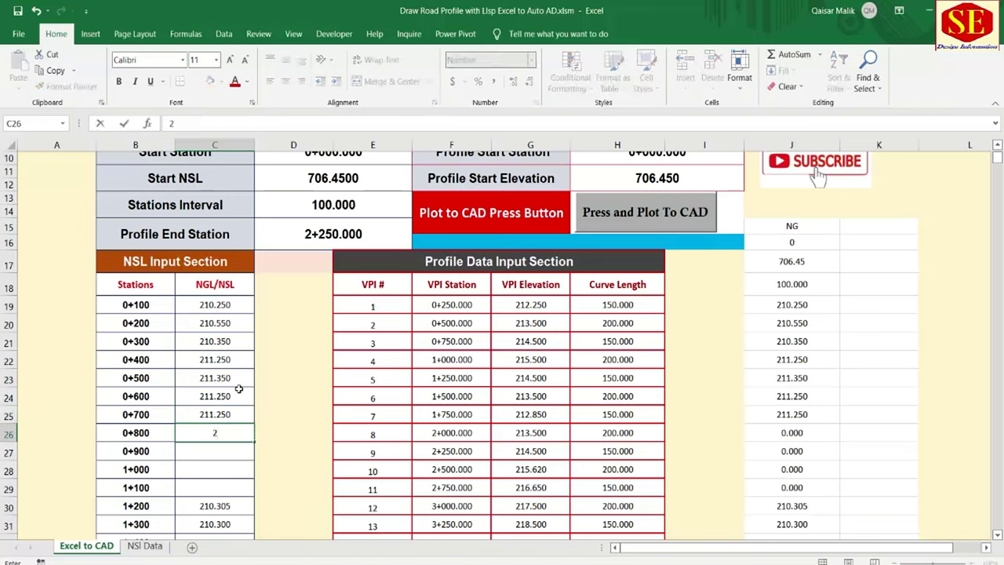
pyautogui.write('0')
pyautogui.write('0')
pyautogui.write('9.85')
pyautogui.press('Return')
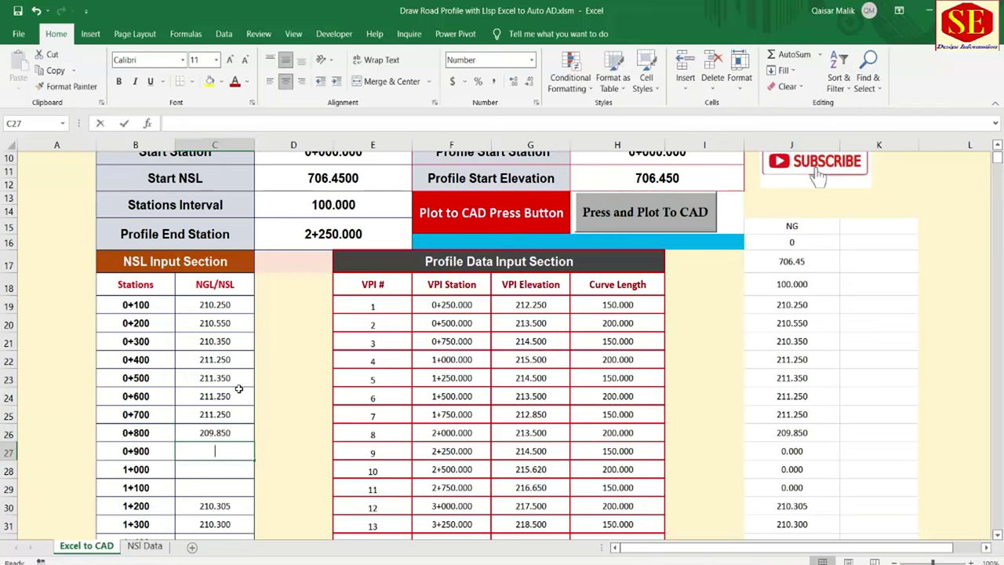
pyautogui.write('210.29')
pyautogui.press('Return')
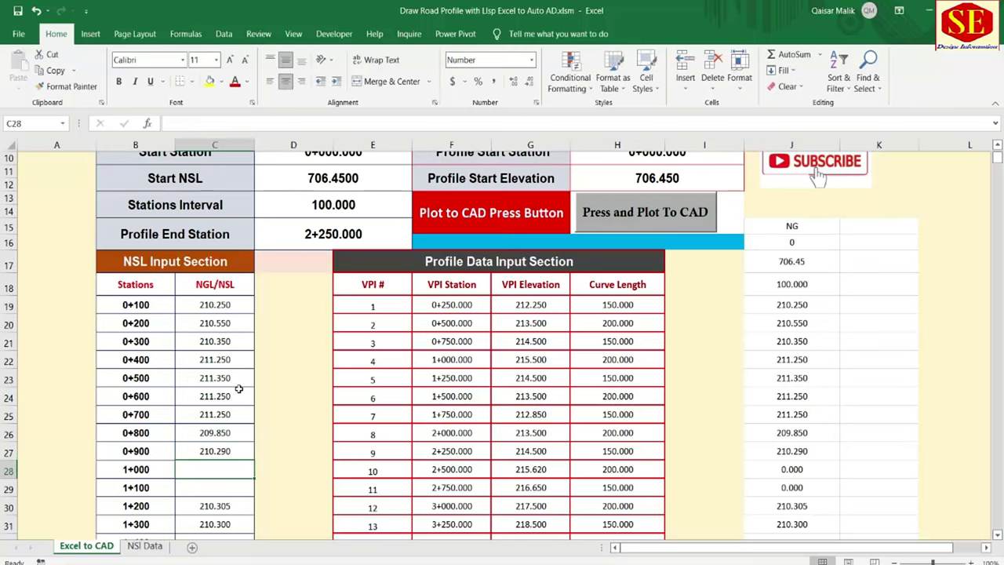
pyautogui.write('211.25')
pyautogui.press('Return')
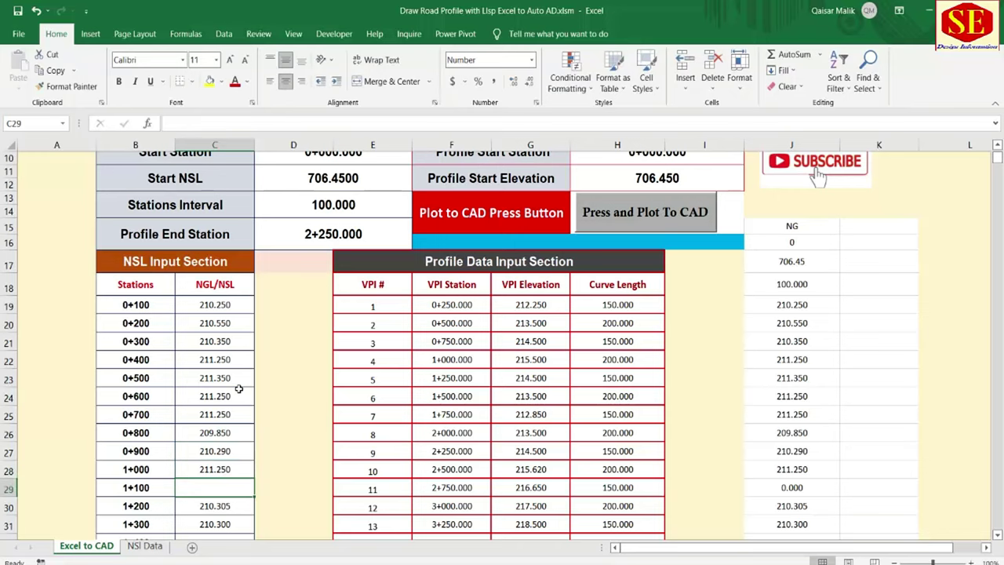
pyautogui.write('210.5')
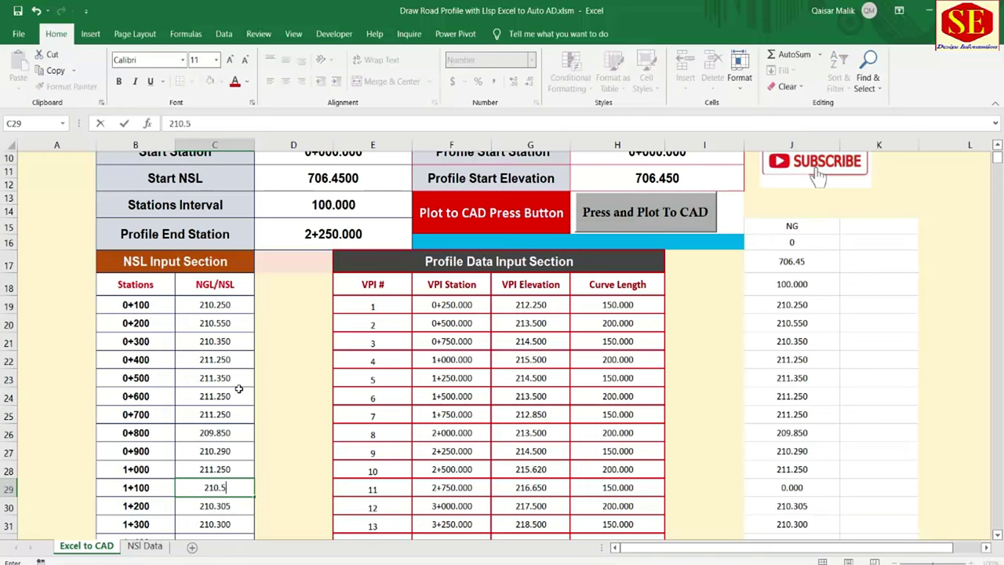
pyautogui.press('Return')
pyautogui.click(442, 309)
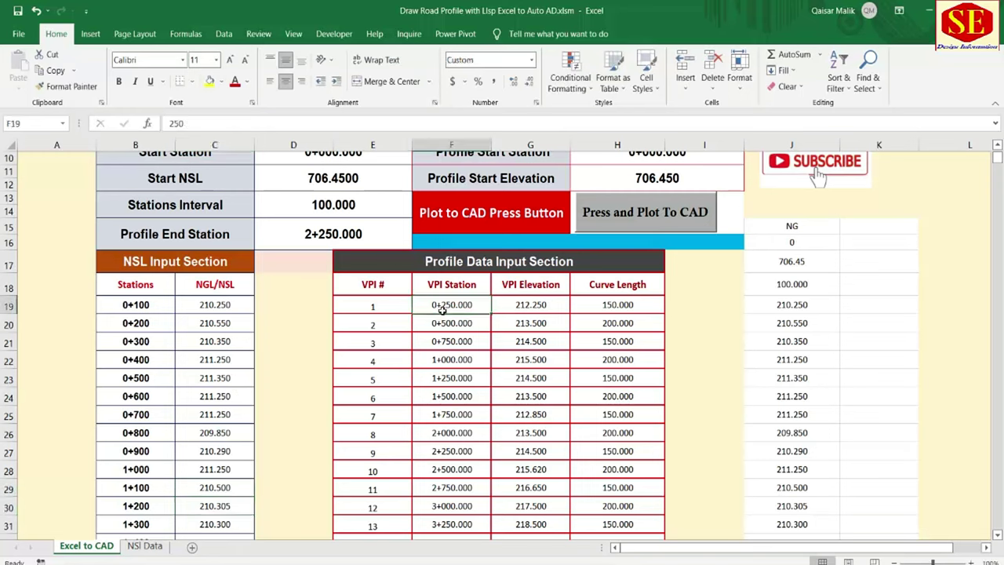
pyautogui.click(395, 308)
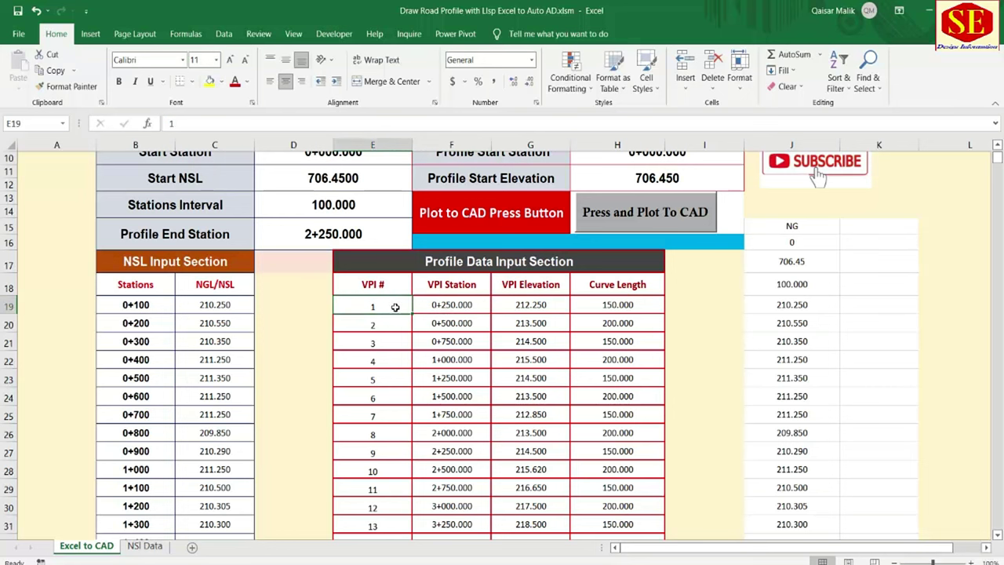
pyautogui.scroll(-1, 395, 387)
pyautogui.scroll(-3, 393, 391)
pyautogui.scroll(-3, 393, 392)
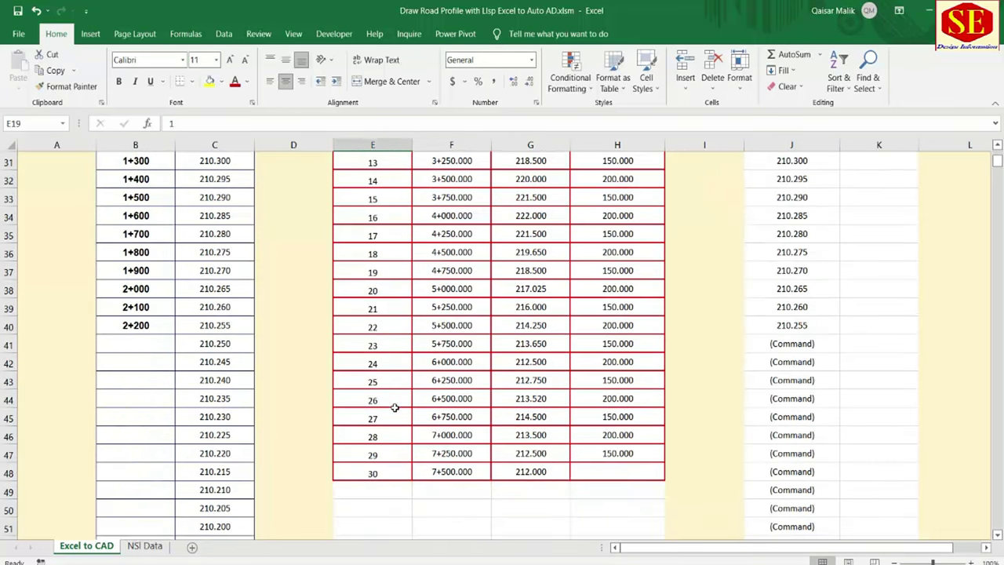
pyautogui.scroll(6, 394, 329)
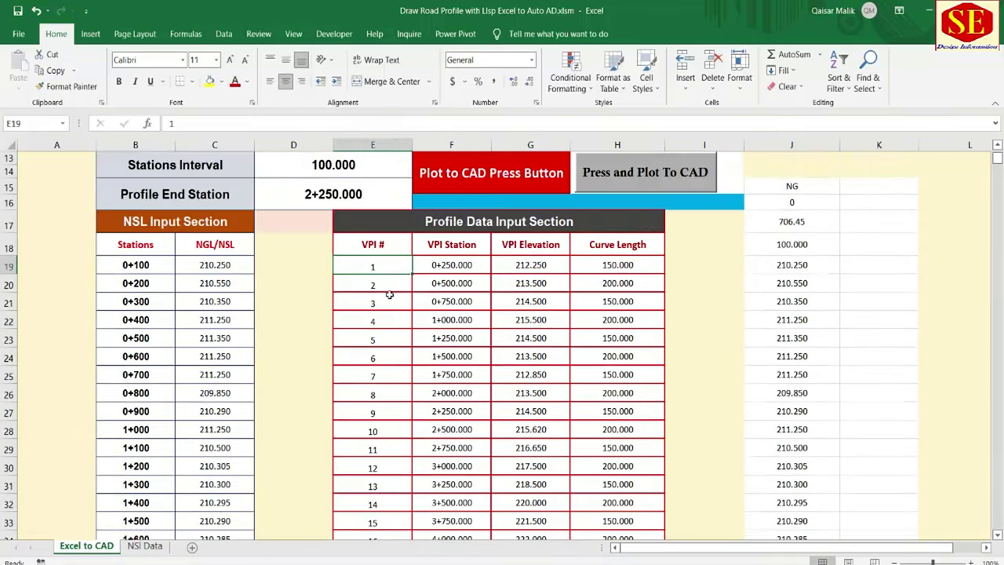
pyautogui.scroll(-4, 380, 401)
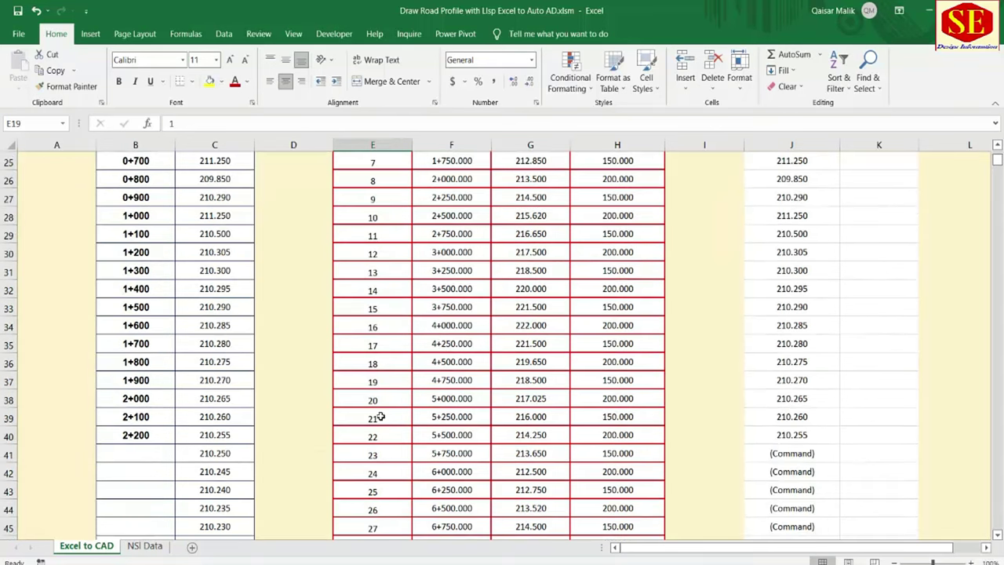
pyautogui.scroll(-3, 380, 541)
pyautogui.scroll(5, 375, 424)
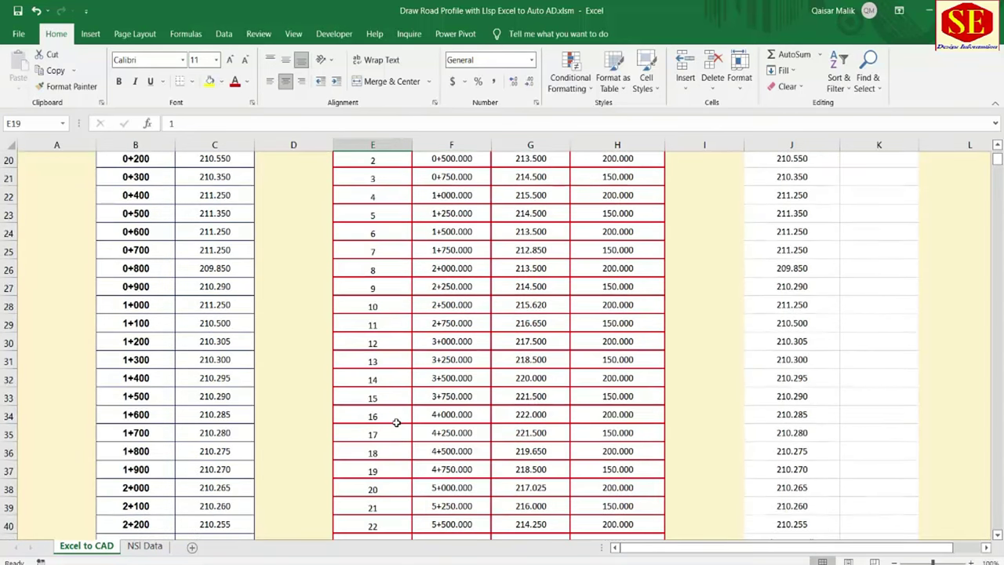
pyautogui.scroll(1, 394, 421)
pyautogui.scroll(2, 394, 420)
pyautogui.click(469, 270)
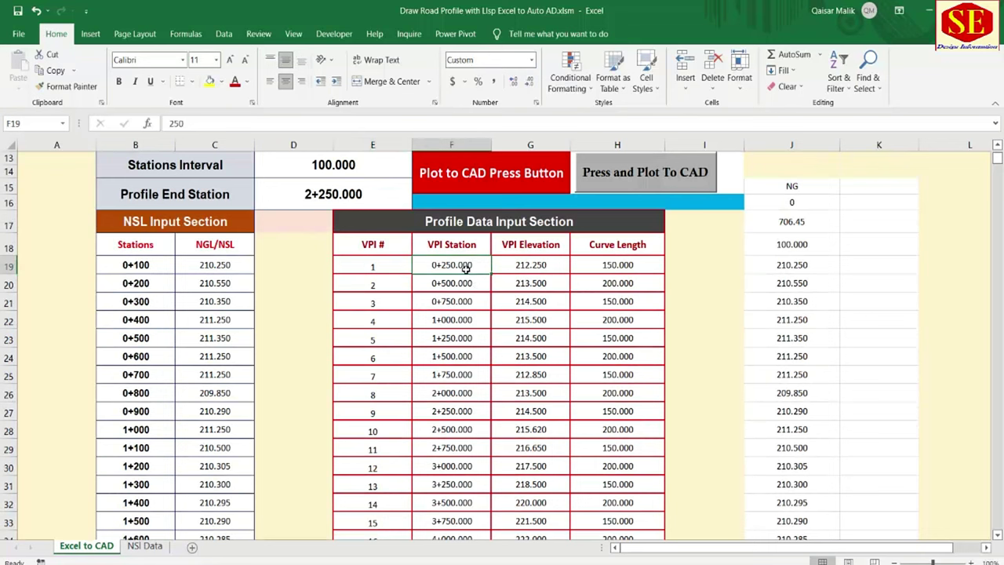
pyautogui.scroll(1, 568, 354)
pyautogui.scroll(2, 567, 356)
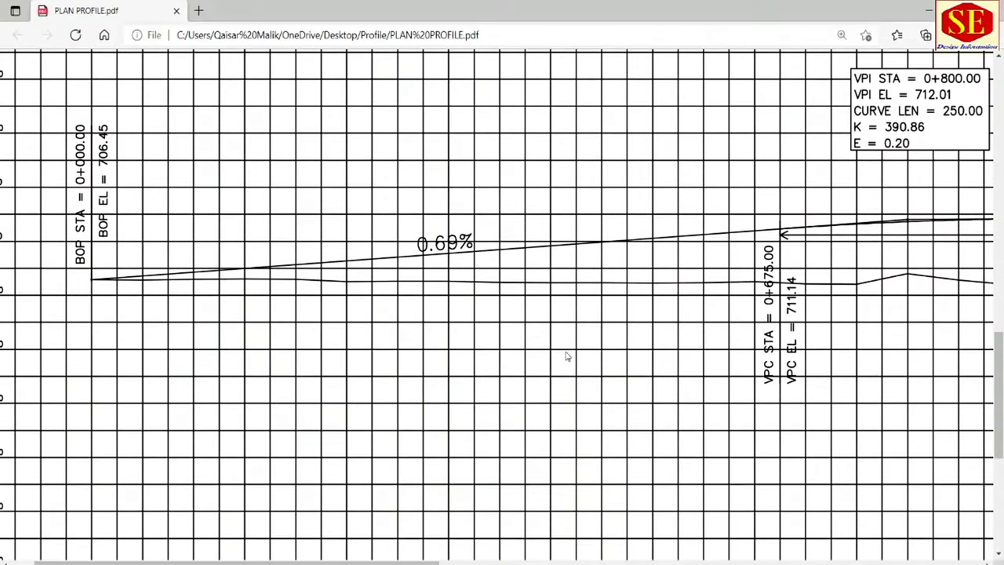
pyautogui.keyDown('shift'); pyautogui.hscroll(3, 649, 181); pyautogui.keyUp('shift')
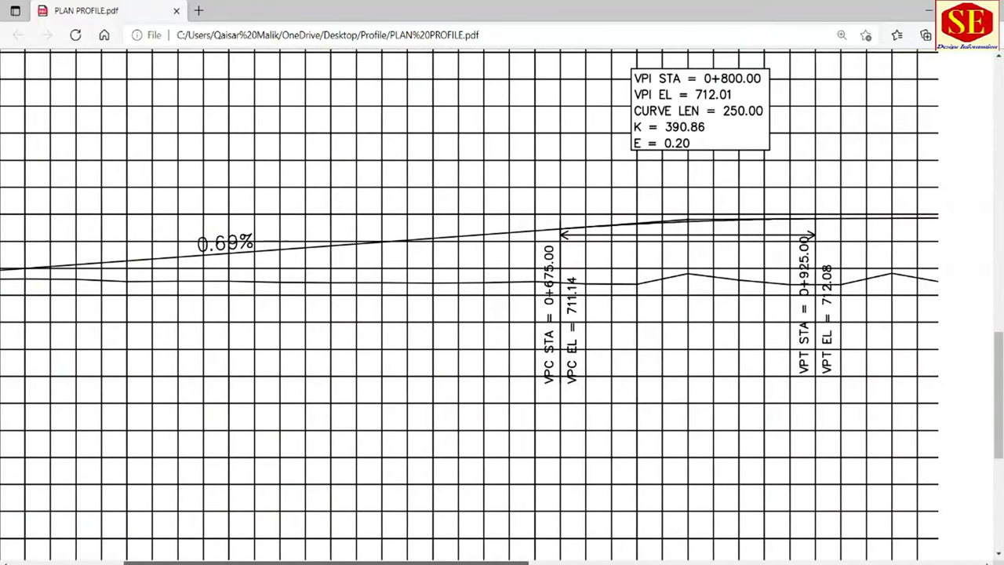
pyautogui.keyDown('shift'); pyautogui.hscroll(2, 650, 182); pyautogui.keyUp('shift')
pyautogui.scroll(3, 650, 181)
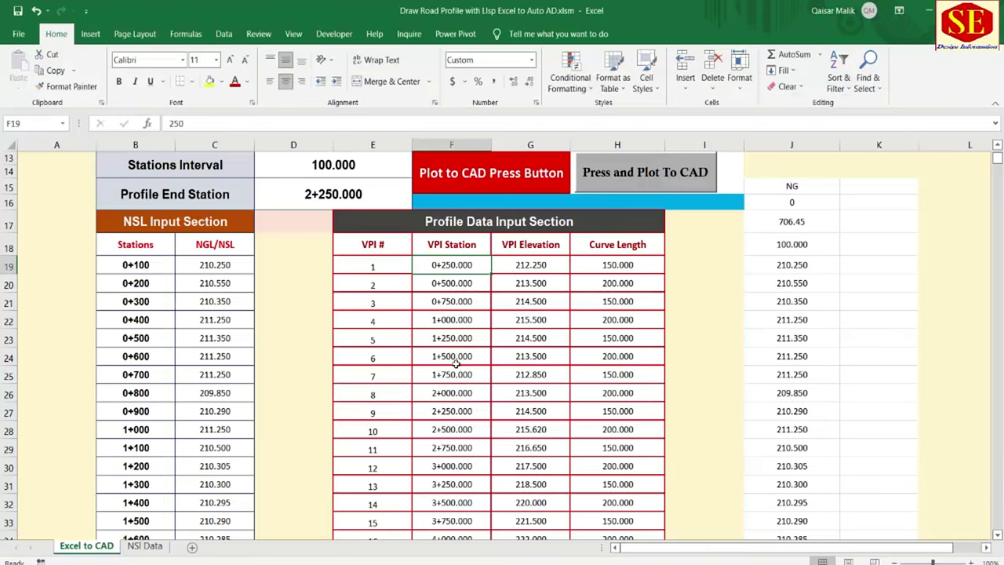
# - Set VPI 1 to station 0+800, elevation 712.010 and curve length 250
pyautogui.write('800')
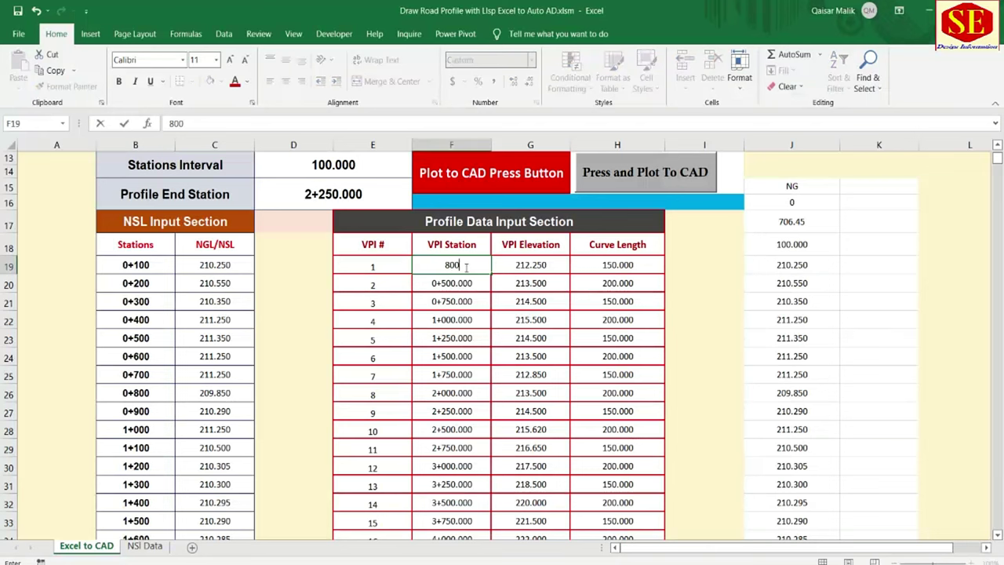
pyautogui.press('Return')
pyautogui.click(525, 263)
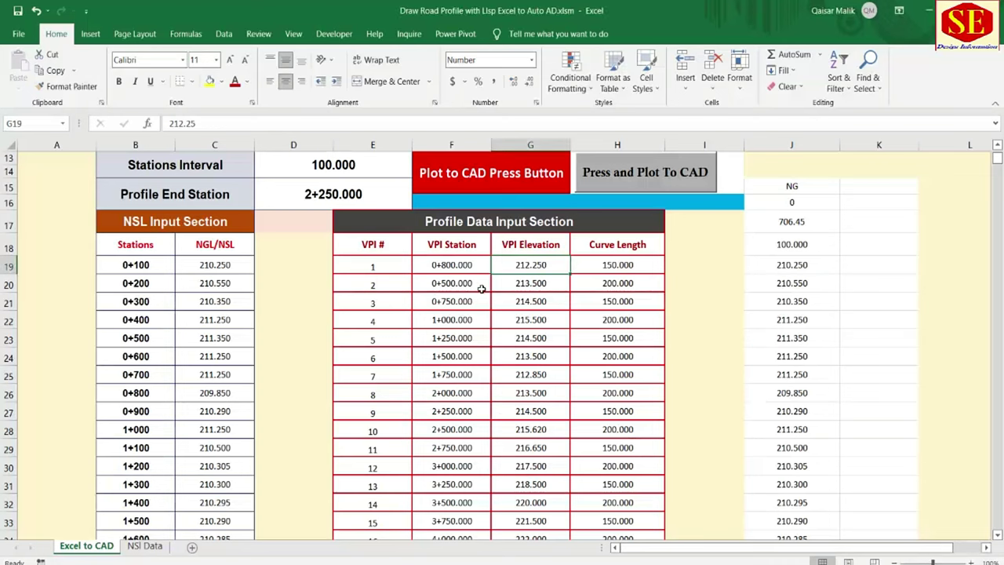
pyautogui.write('212.01')
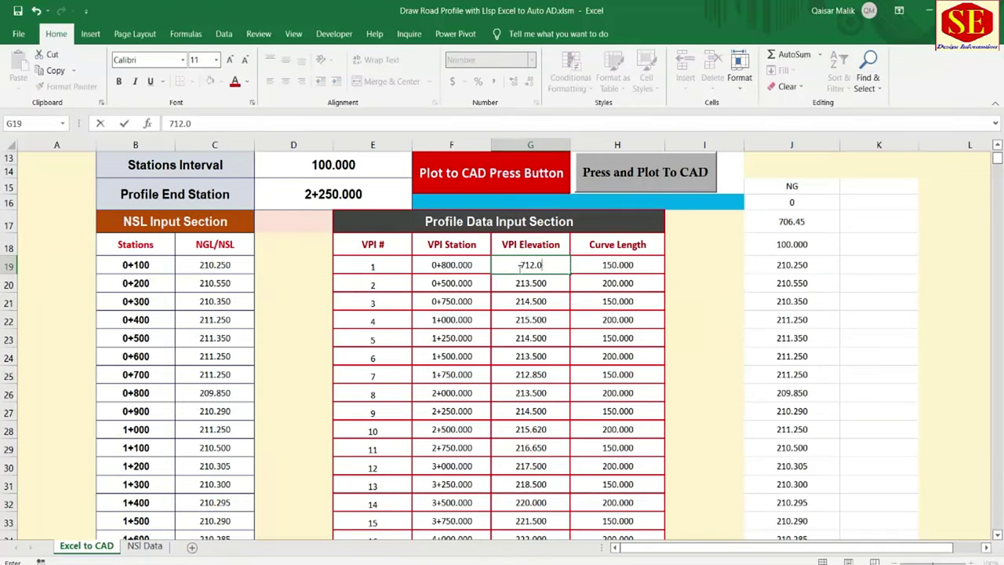
pyautogui.press('Return')
pyautogui.click(604, 264)
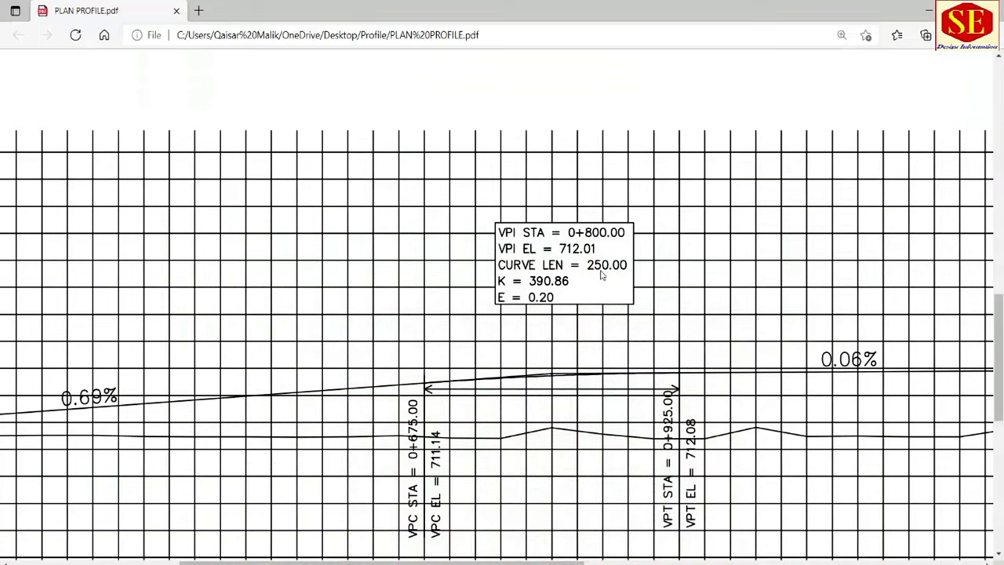
pyautogui.hotkey('alt', 'Tab')
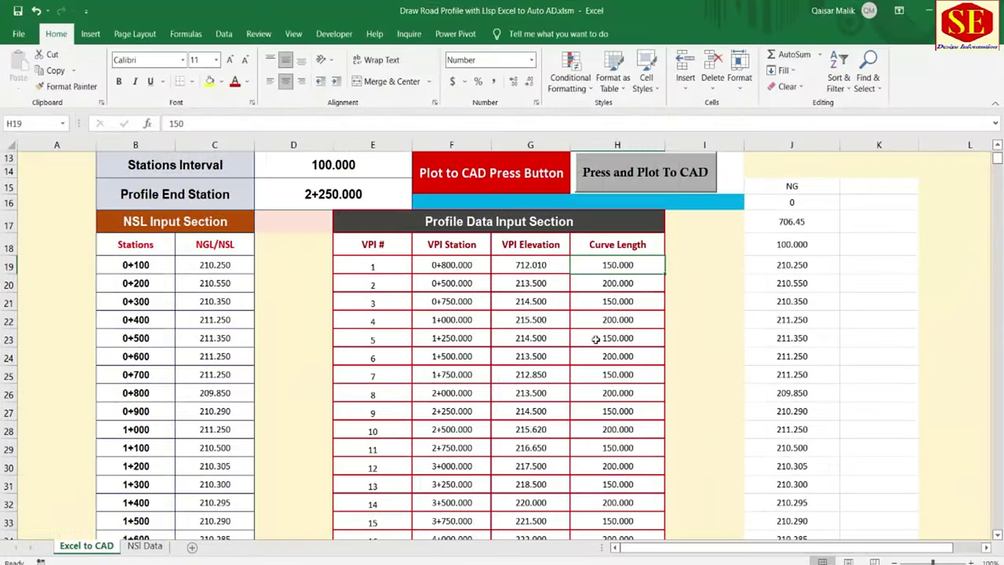
pyautogui.write('250')
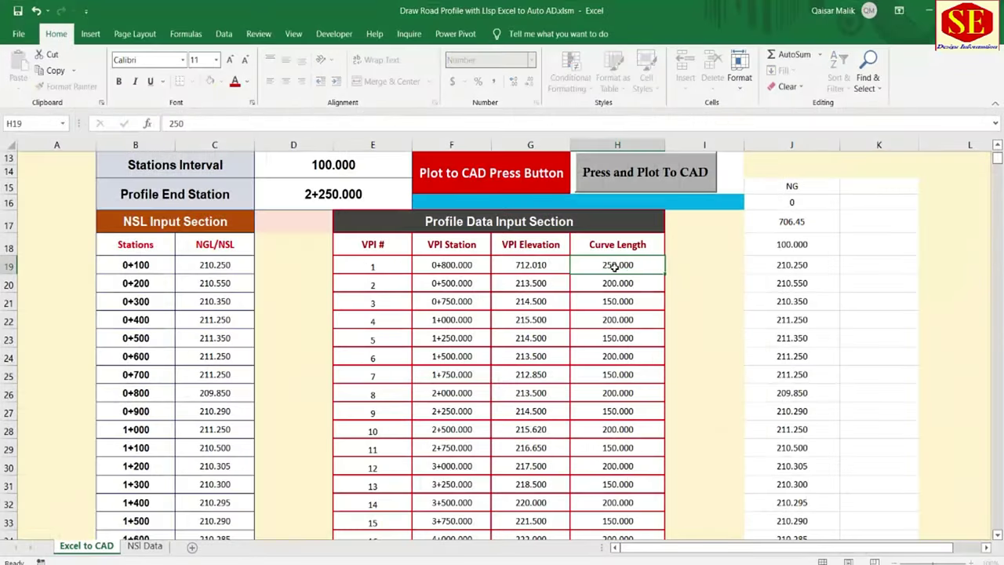
pyautogui.press('Return')
# - Select VPI 2's station and check the reference PDF for its values
pyautogui.click(460, 284)
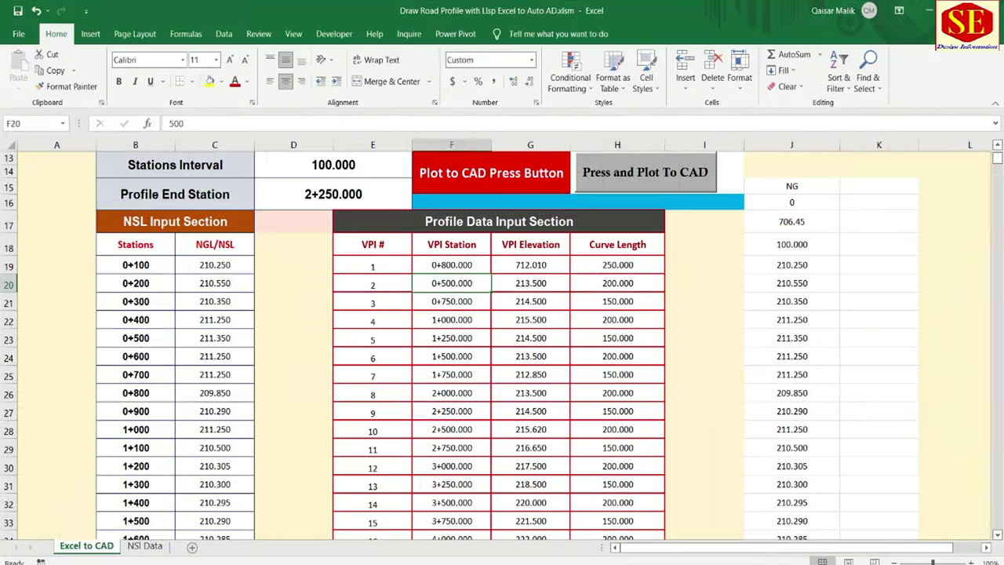
pyautogui.hotkey('alt', 'Tab')
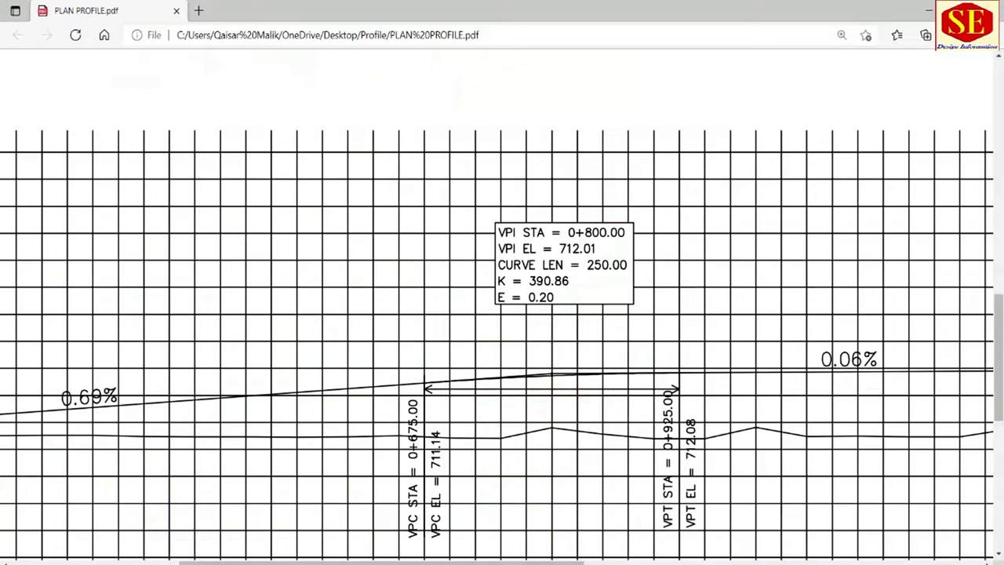
pyautogui.moveTo(398, 557); pyautogui.dragTo(617, 426)
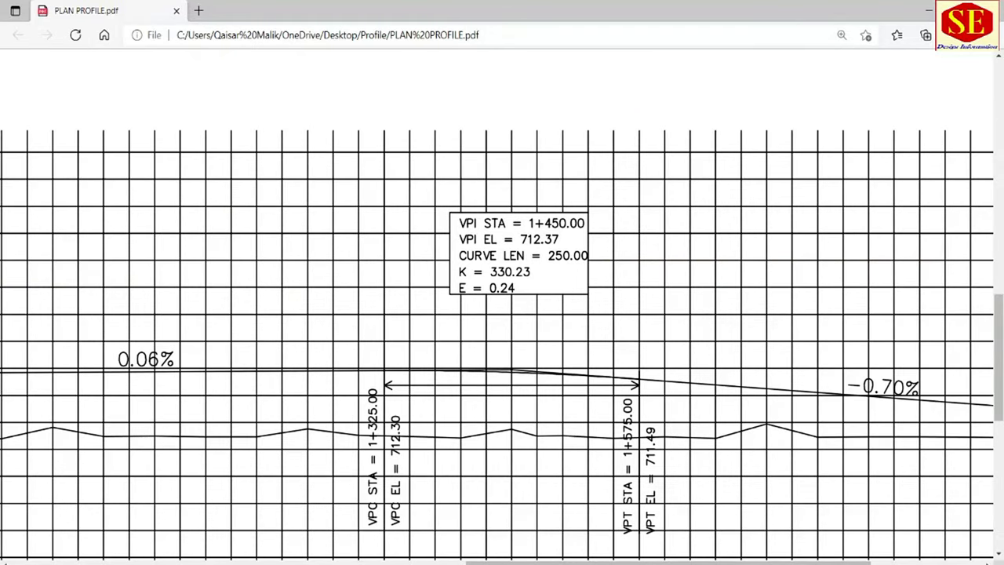
pyautogui.hotkey('alt', 'Tab')
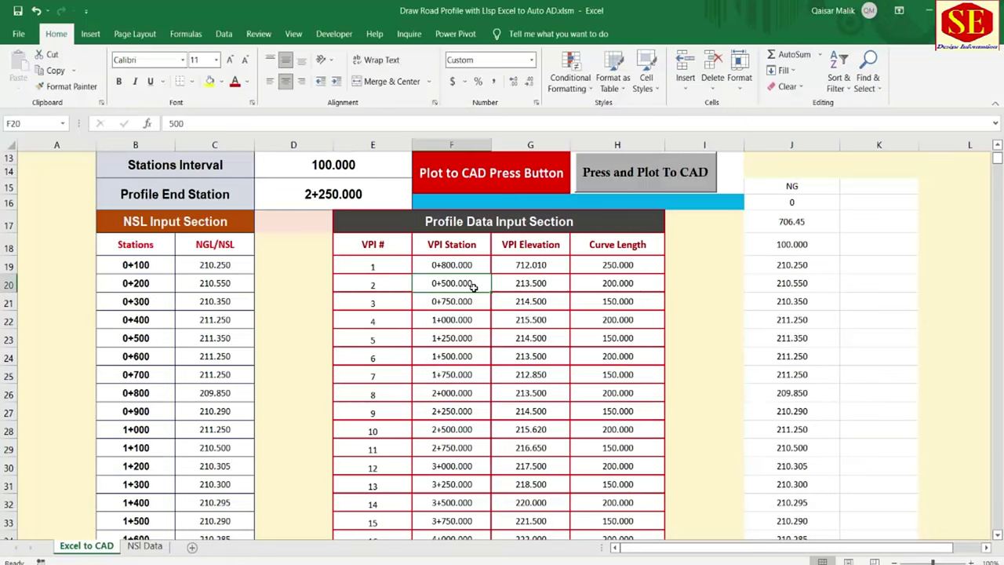
# - Give VPI 2 station 1+450, elevation 712.370 and curve length 250
pyautogui.write('1450')
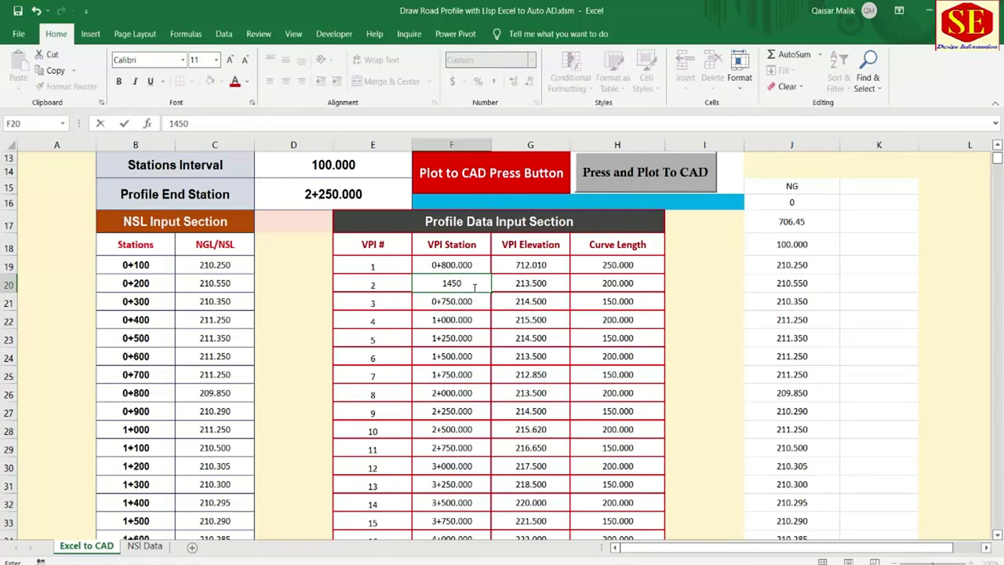
pyautogui.click(519, 287)
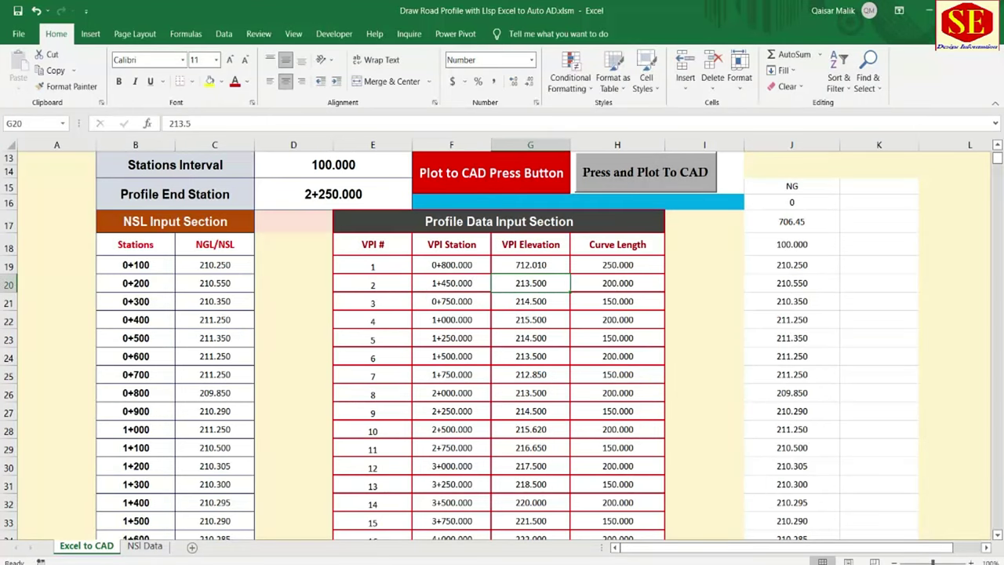
pyautogui.hotkey('alt', 'Tab')
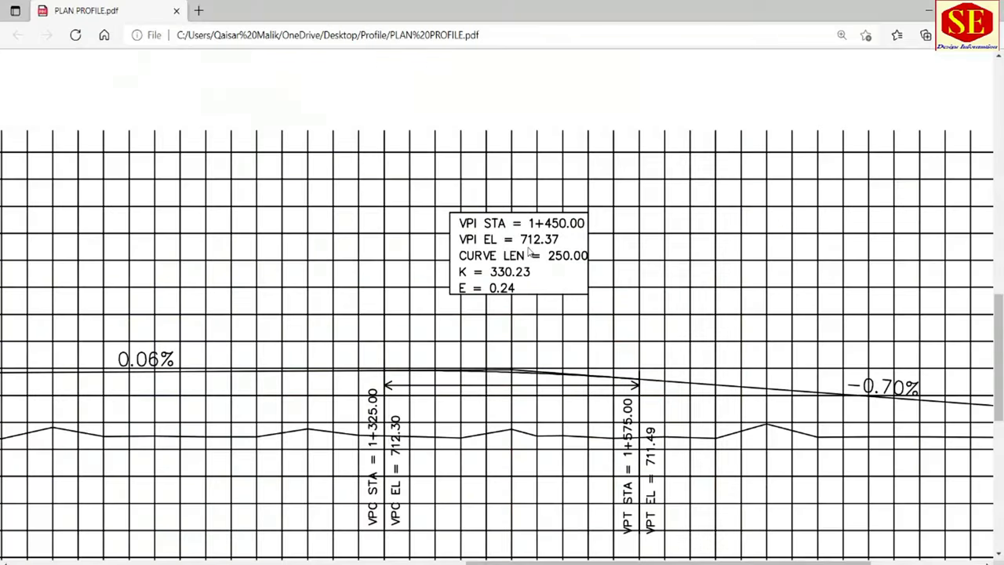
pyautogui.hotkey('alt', 'Tab')
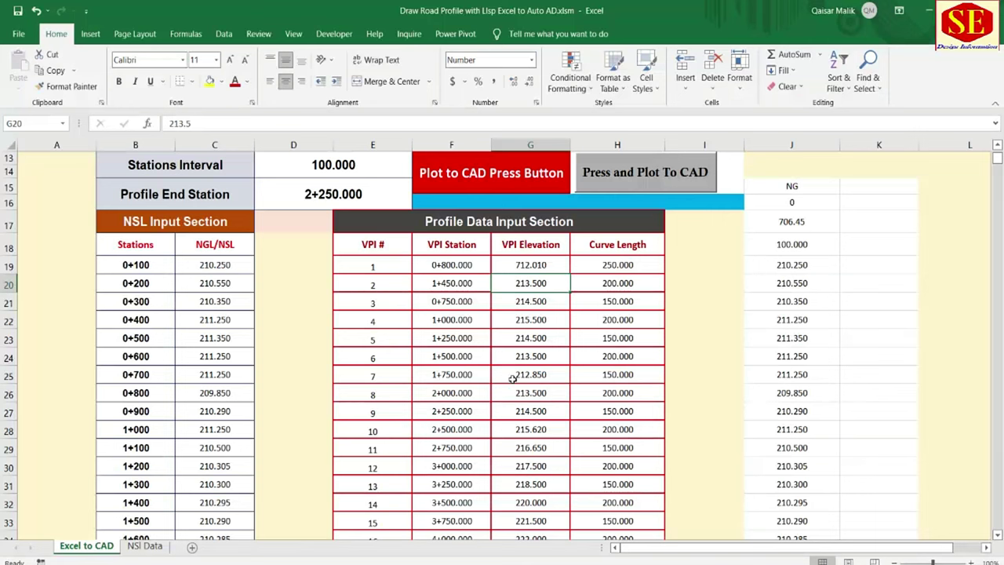
pyautogui.write('712')
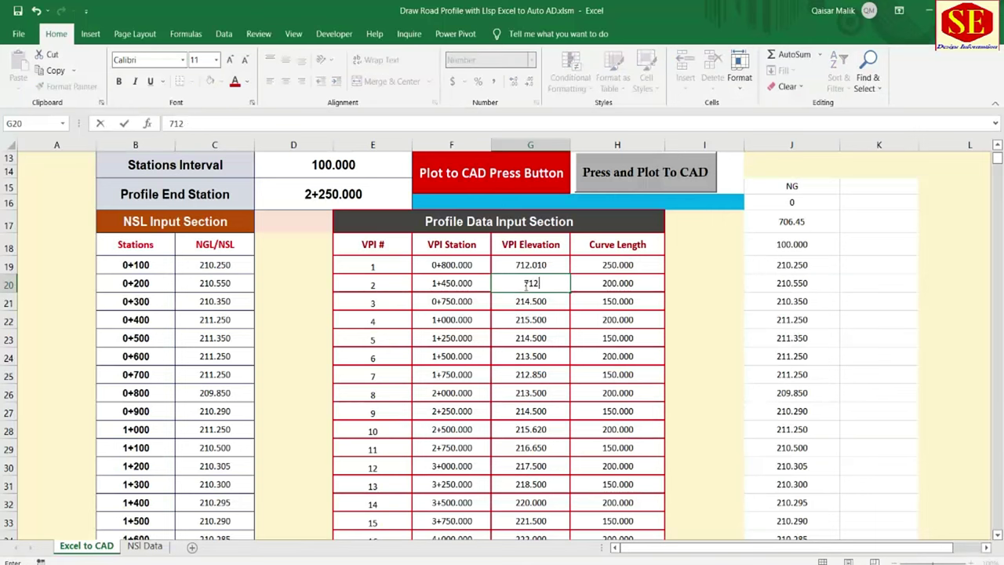
pyautogui.write('.37')
pyautogui.press('Return')
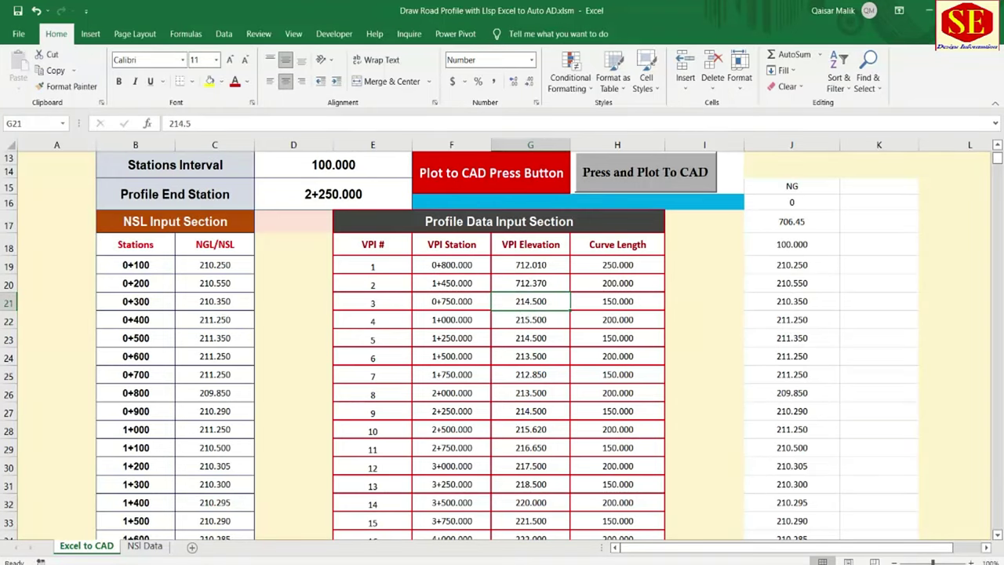
pyautogui.hotkey('alt', 'Tab')
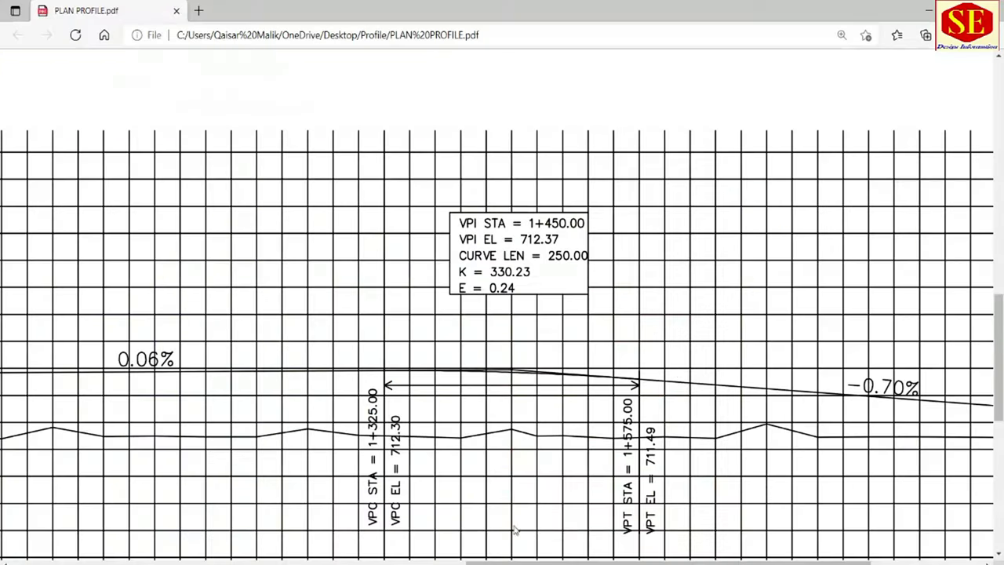
pyautogui.hotkey('alt', 'Tab')
pyautogui.click(625, 287)
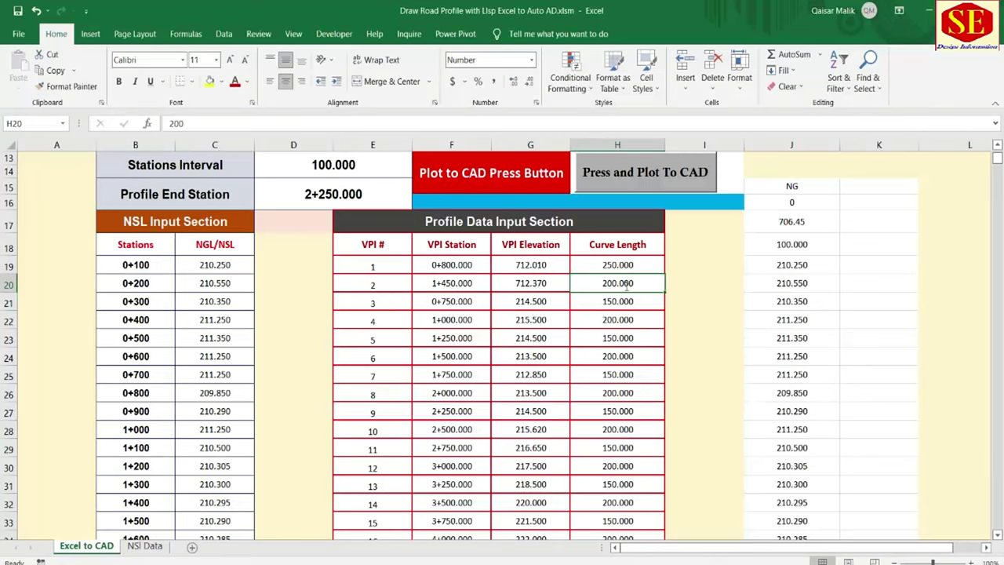
pyautogui.write('250')
pyautogui.press('Return')
# - Move VPI 3 to station 2+050 and set VPI 4's elevation to 706.810
pyautogui.click(465, 296)
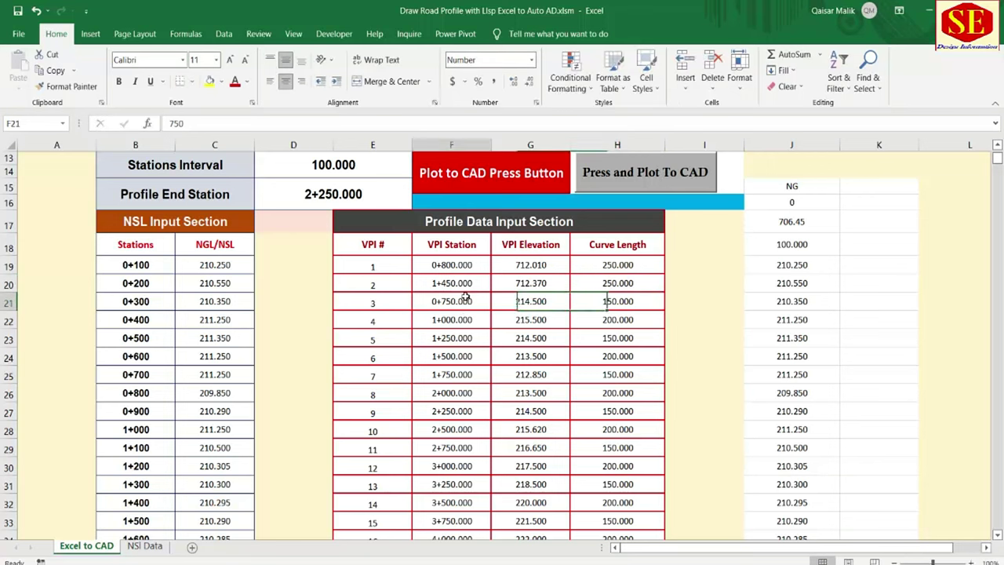
pyautogui.hotkey('alt', 'Tab')
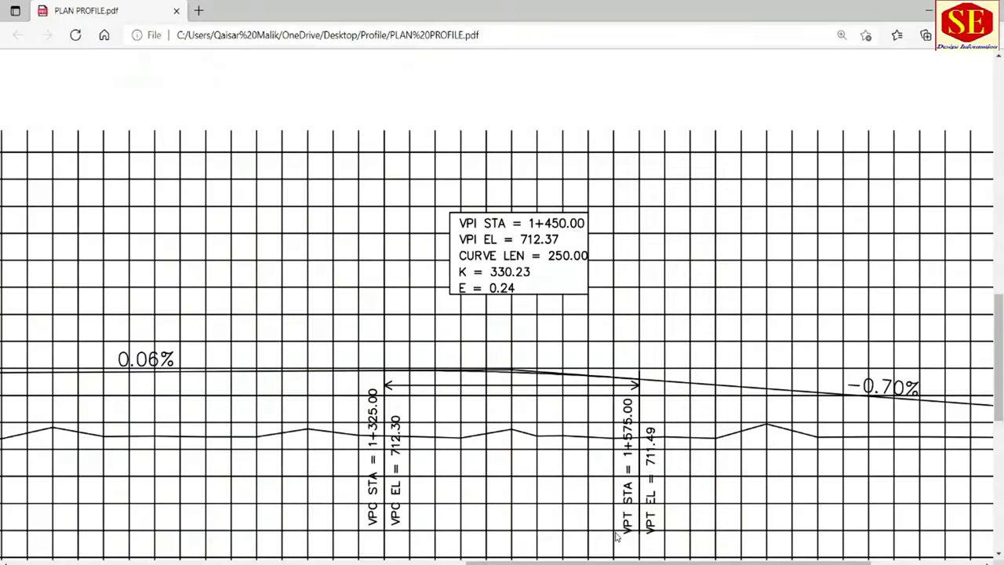
pyautogui.moveTo(681, 562); pyautogui.dragTo(791, 560)
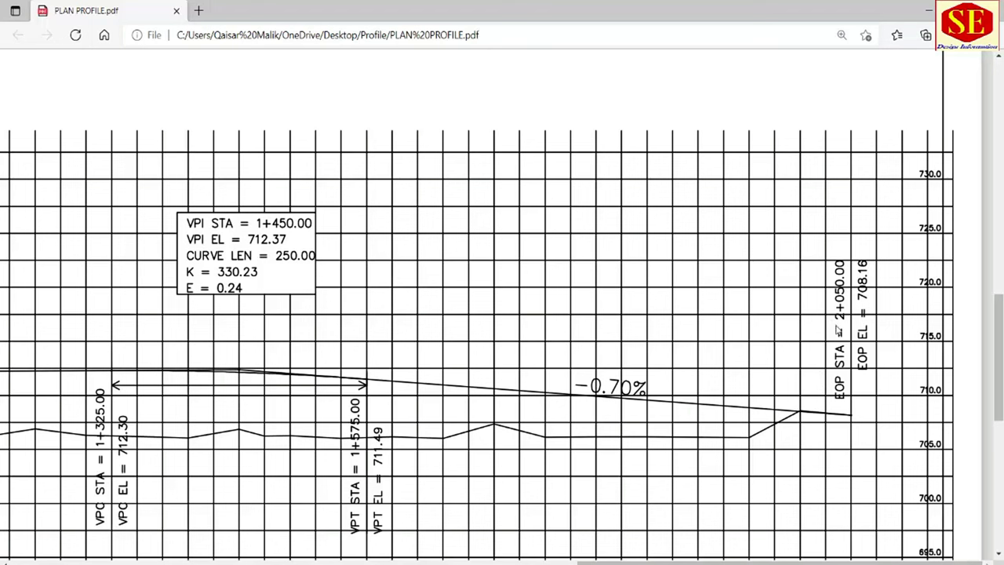
pyautogui.hotkey('alt', 'Tab')
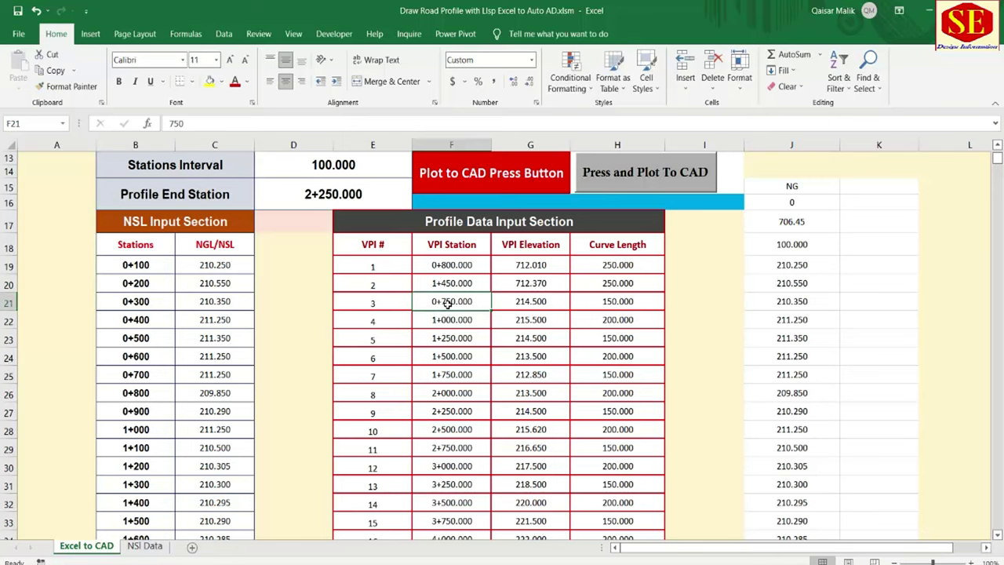
pyautogui.write('2+0')
pyautogui.write('50')
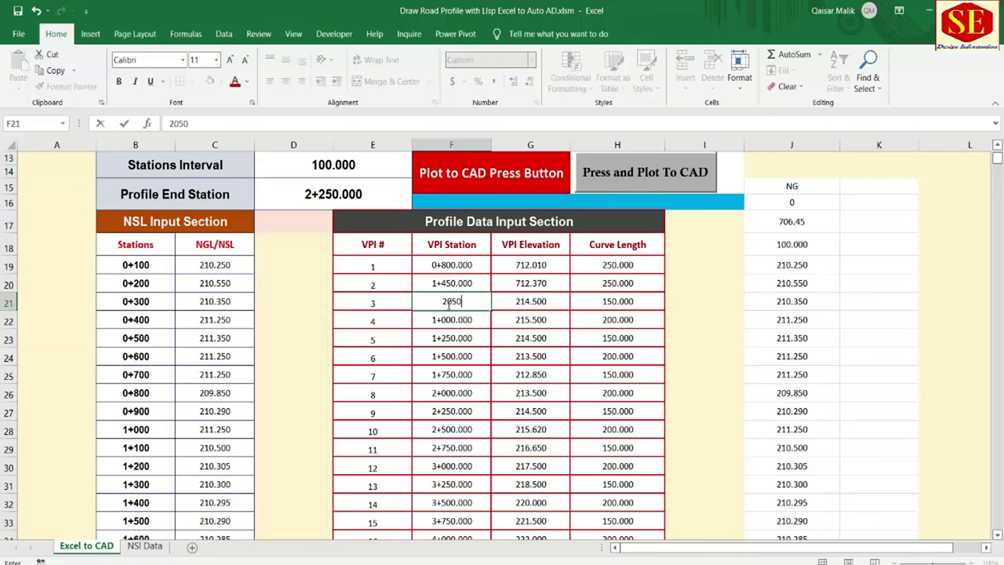
pyautogui.press('Return')
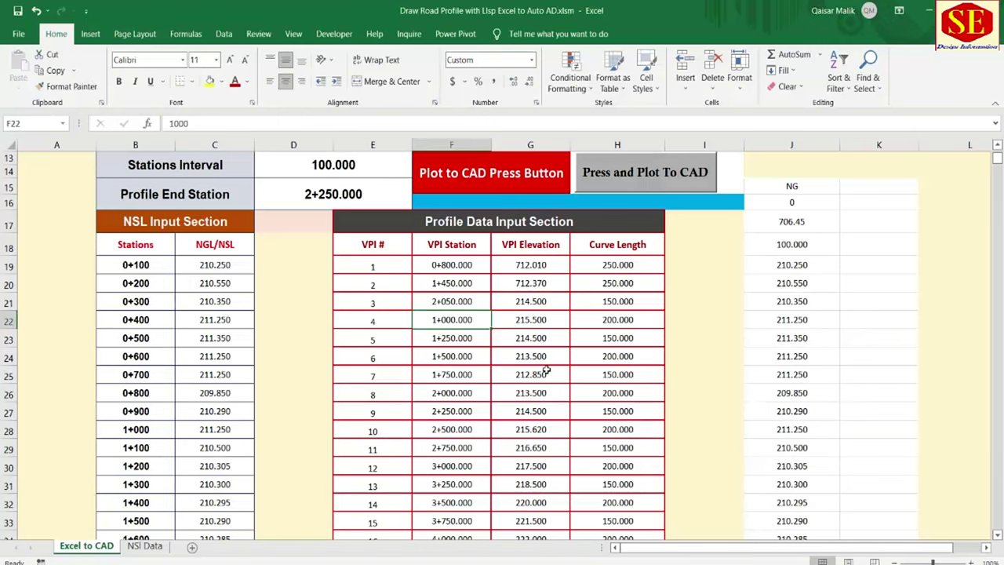
pyautogui.click(532, 320)
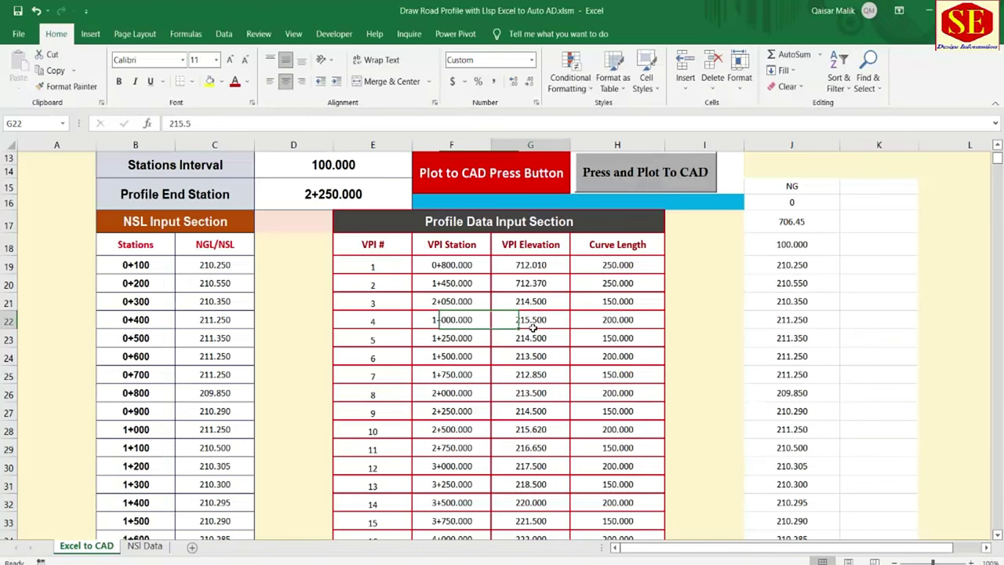
pyautogui.write('706.')
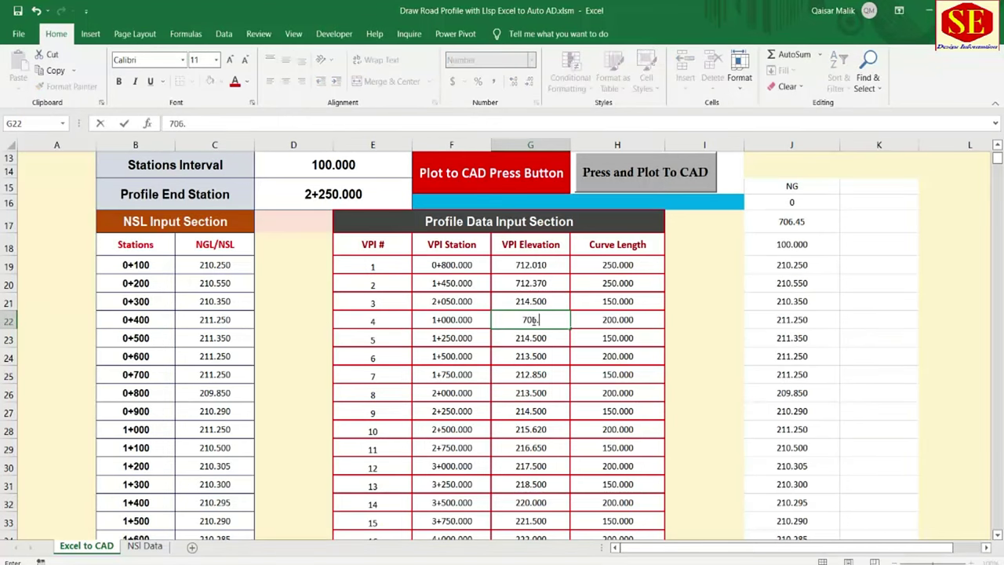
pyautogui.write('81')
pyautogui.press('Return')
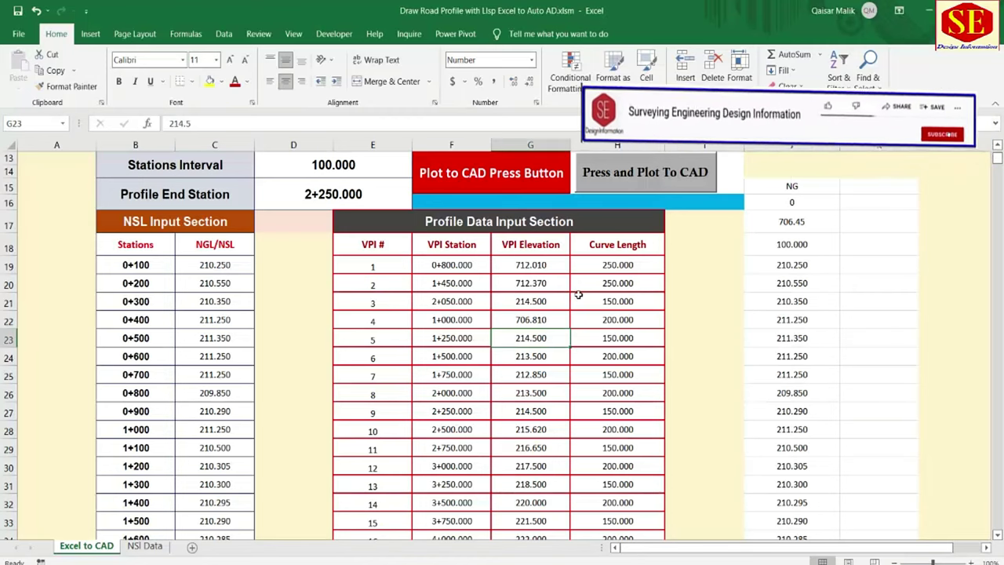
# - Delete VPI 3's curve length and clear every VPI row from VPI 4 downward
pyautogui.click(600, 299)
pyautogui.press('Delete')
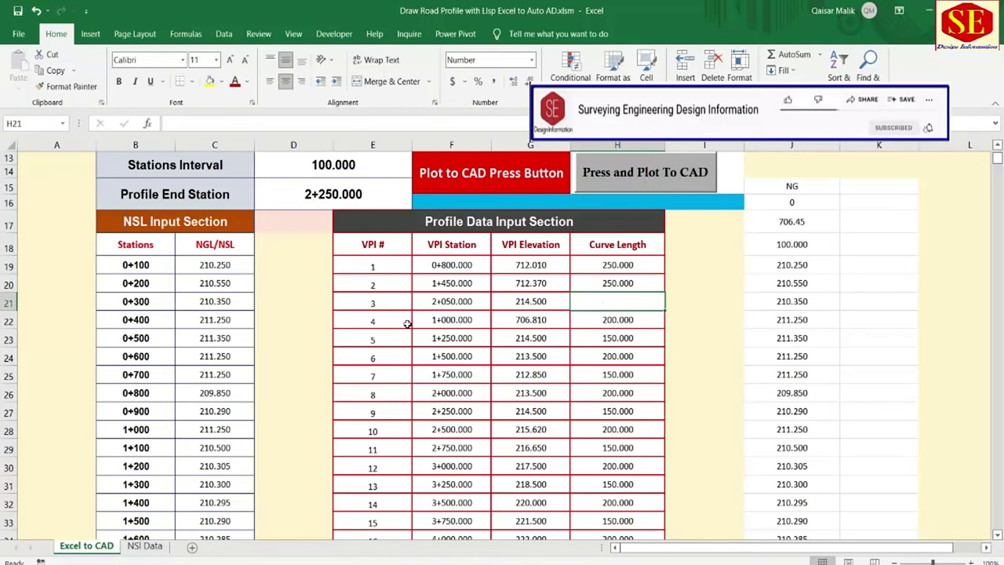
pyautogui.moveTo(377, 315)
pyautogui.mouseDown()
pyautogui.moveTo(598, 410)
pyautogui.moveTo(655, 518)
pyautogui.mouseUp()
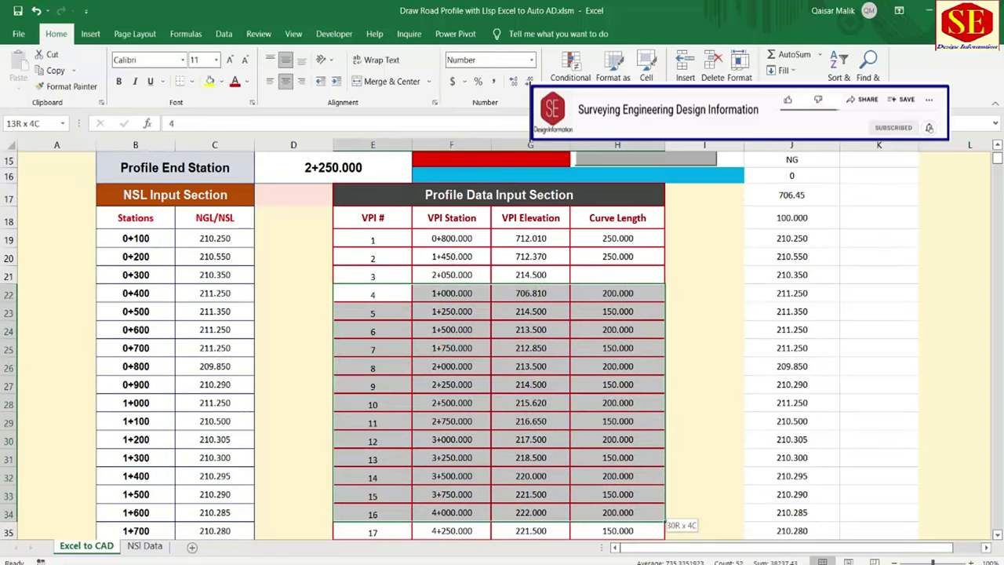
pyautogui.moveTo(665, 522); pyautogui.dragTo(601, 403)
pyautogui.press('Delete')
pyautogui.click(593, 401)
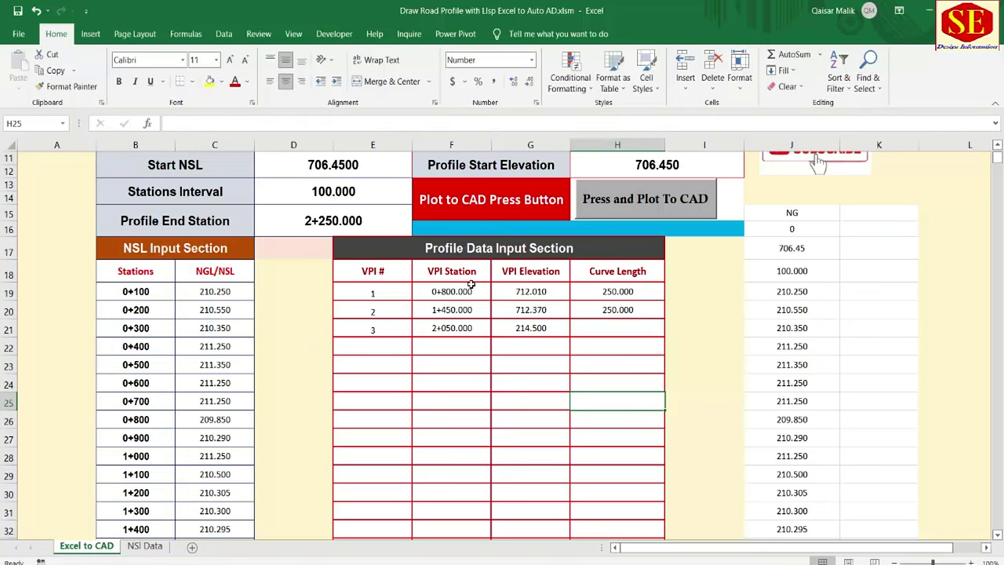
# - Copy the VPI block H3:K29 from NSl Data into the profile table at VPI row 1
pyautogui.click(144, 545)
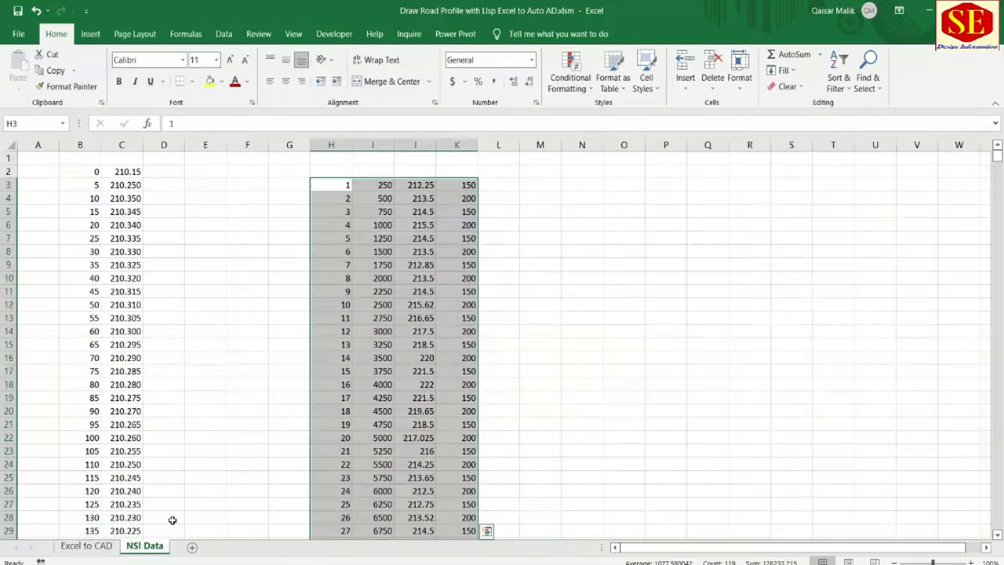
pyautogui.rightClick(341, 182)
pyautogui.click(355, 209)
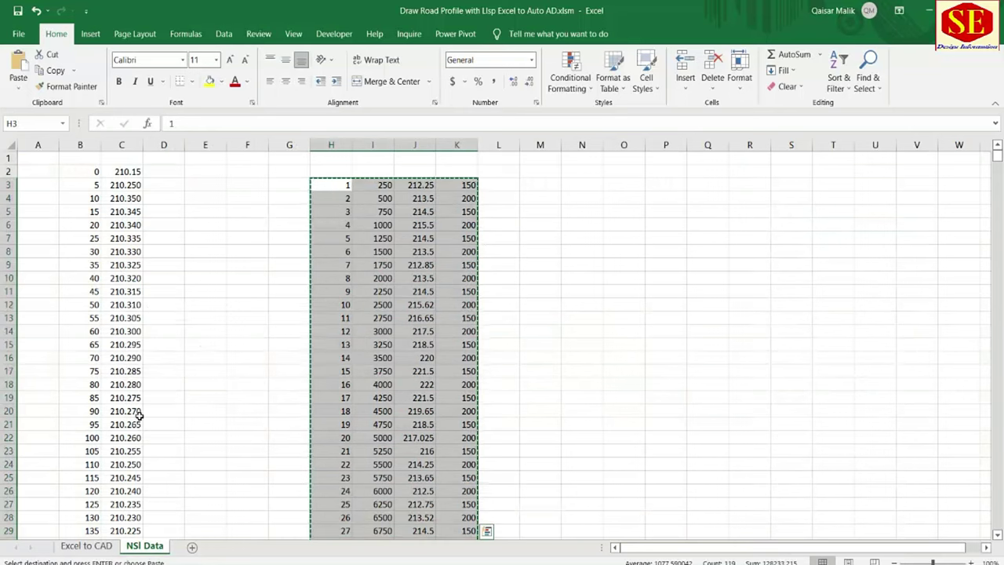
pyautogui.click(93, 546)
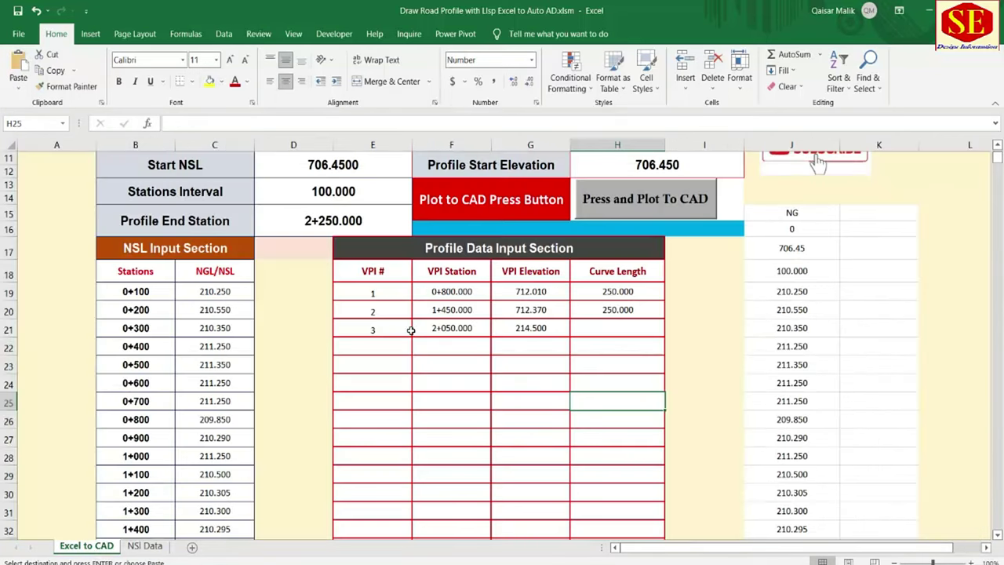
pyautogui.click(385, 294)
pyautogui.rightClick(384, 293)
pyautogui.click(411, 314)
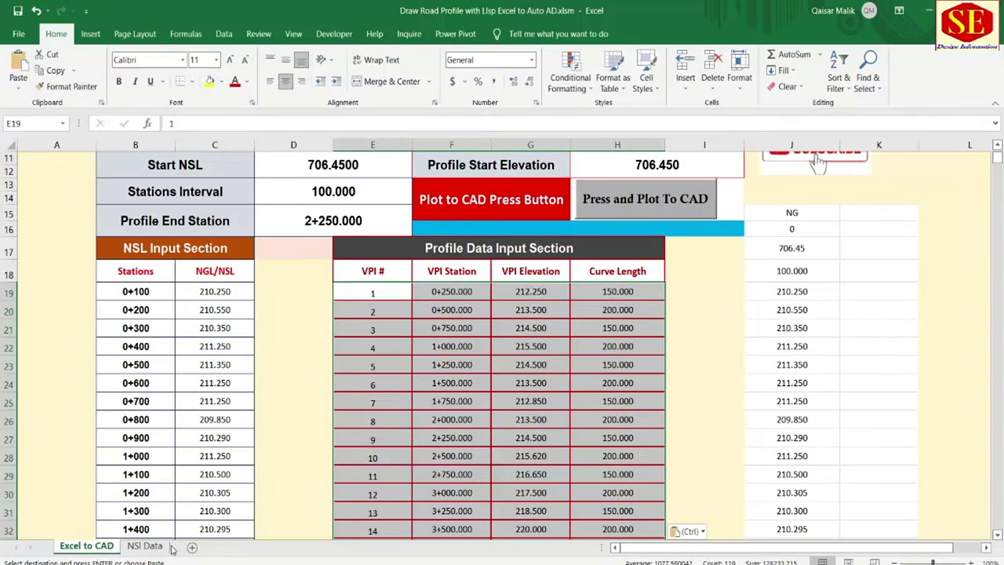
# - Copy the ground levels C2:C28 from NSl Data and paste them as values at C19
pyautogui.click(145, 545)
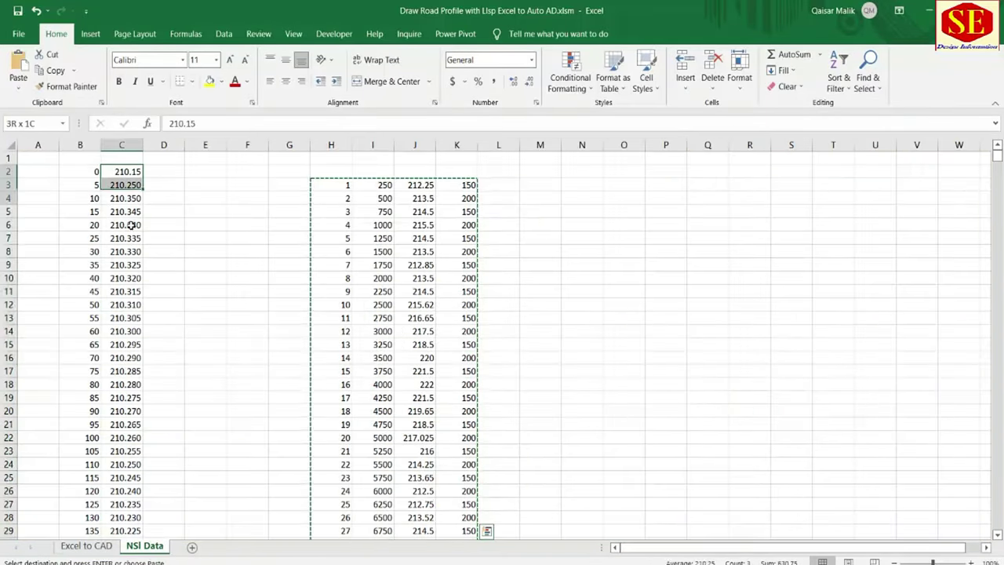
pyautogui.moveTo(129, 173); pyautogui.dragTo(125, 518)
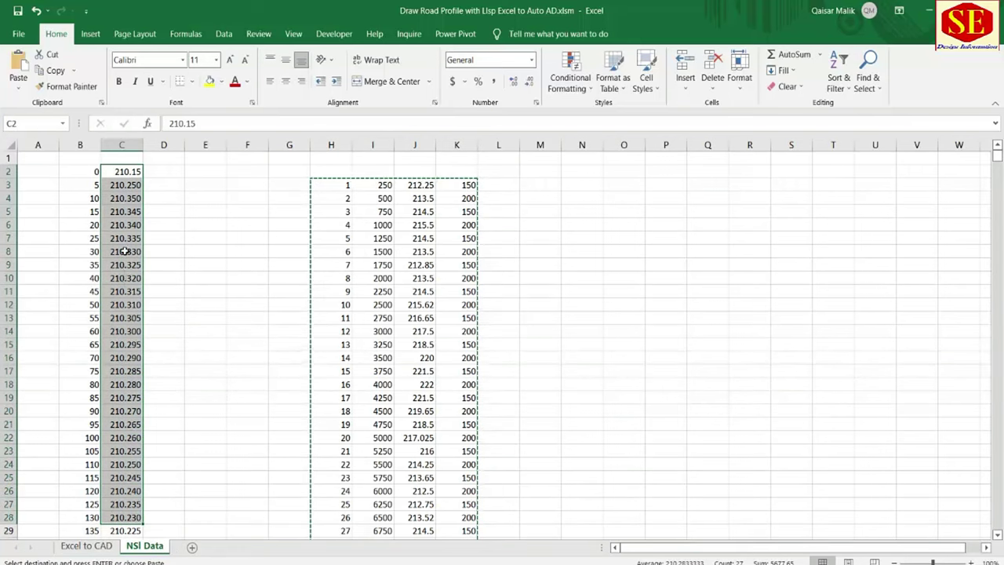
pyautogui.rightClick(131, 438)
pyautogui.click(160, 276)
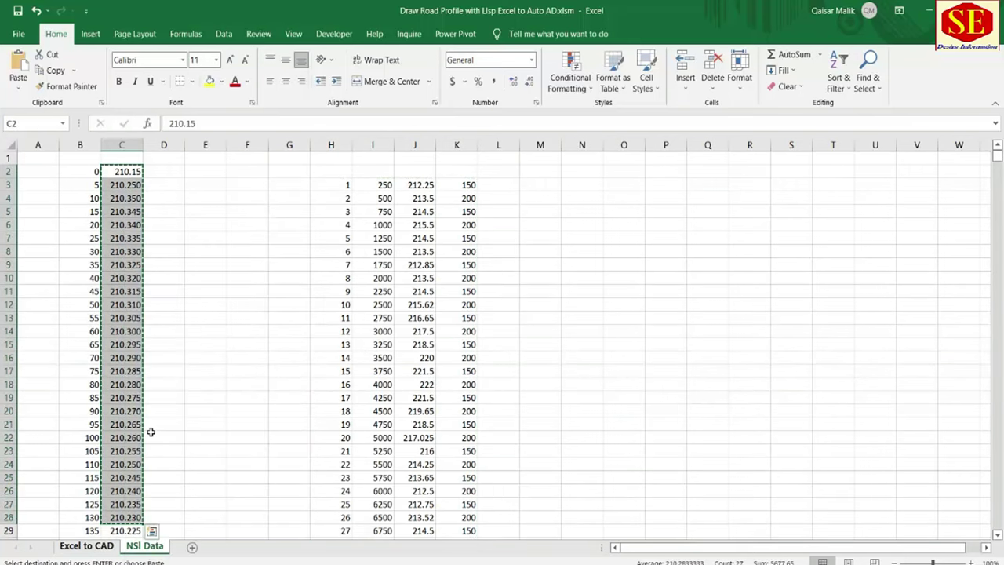
pyautogui.click(90, 546)
pyautogui.rightClick(203, 289)
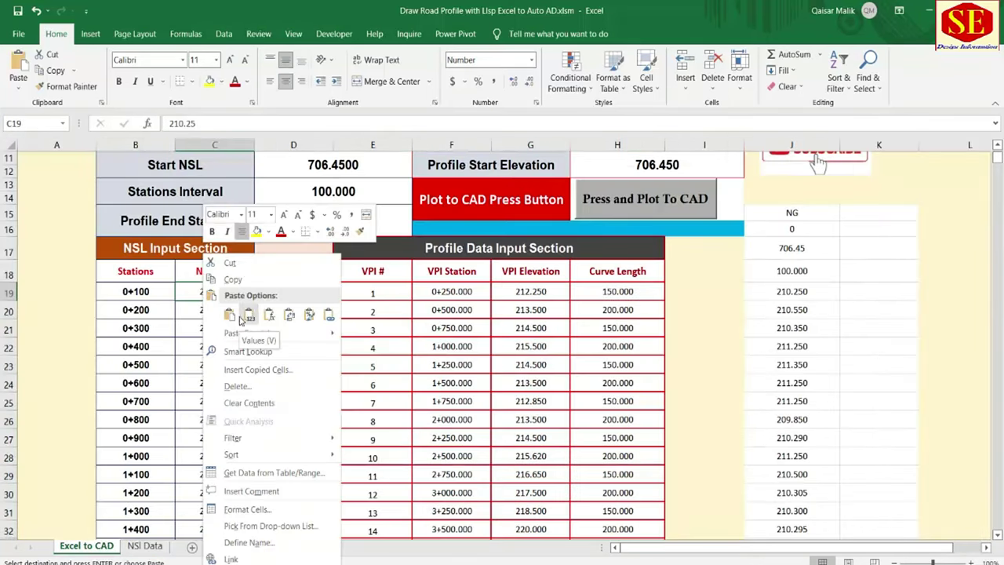
pyautogui.click(246, 314)
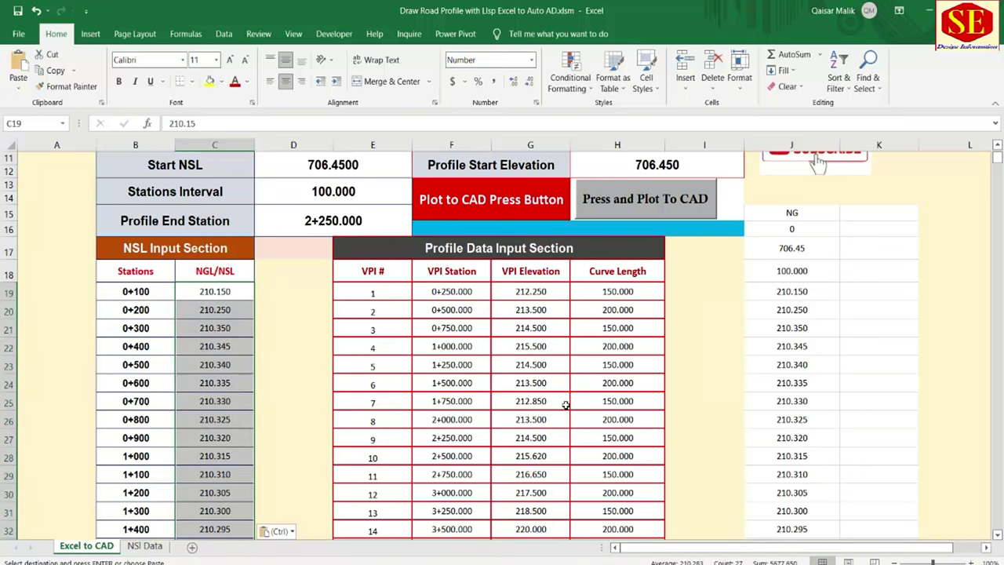
pyautogui.scroll(1, 565, 406)
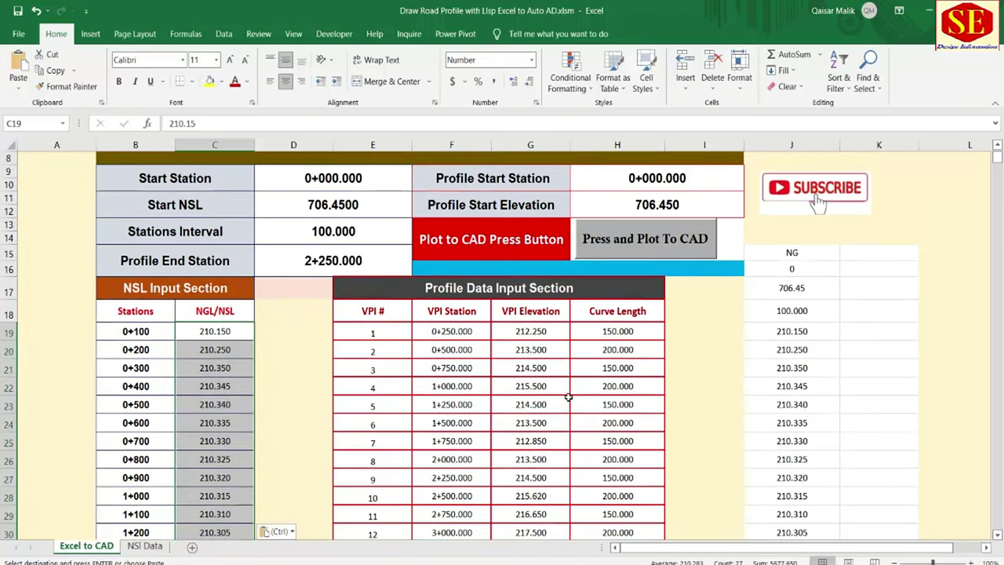
# - Close Drawing22 and Drawing18 without saving and start a new blank drawing
pyautogui.click(632, 517)
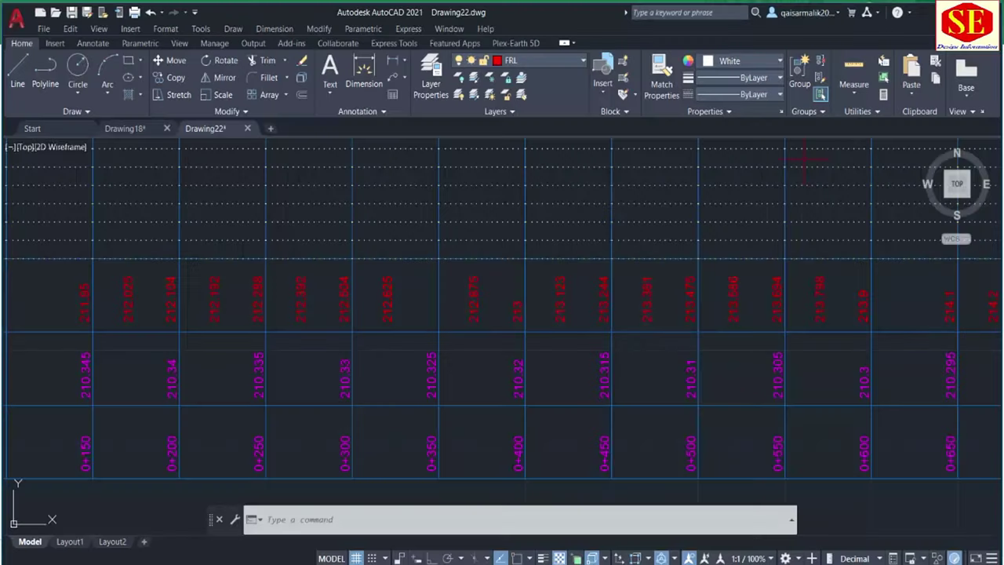
pyautogui.click(999, 30)
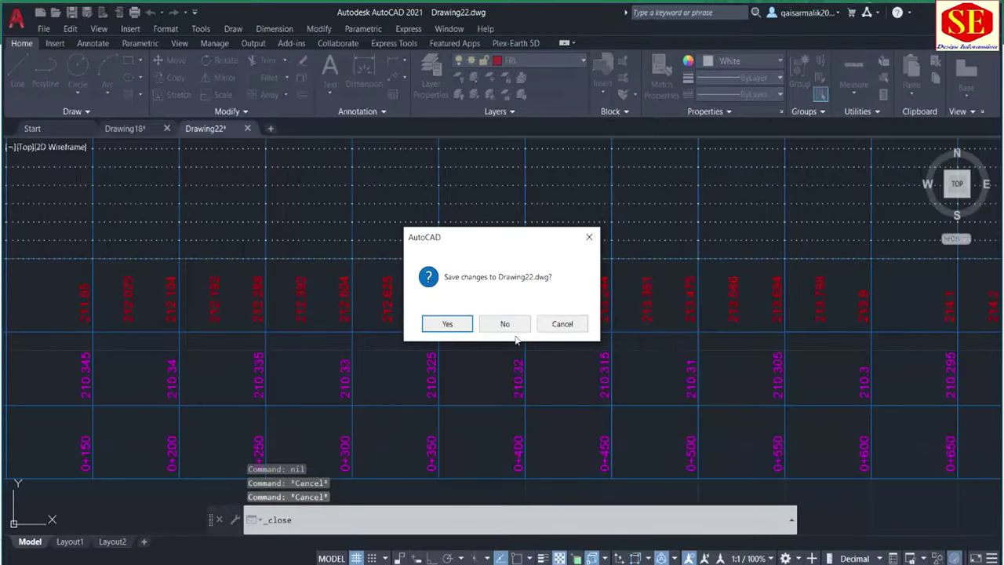
pyautogui.click(520, 324)
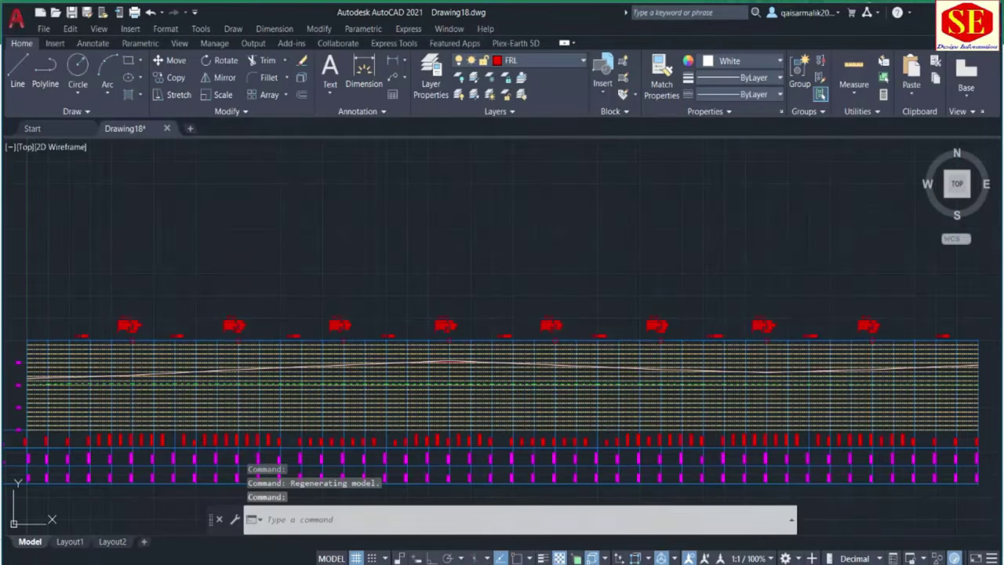
pyautogui.click(1000, 30)
pyautogui.click(504, 323)
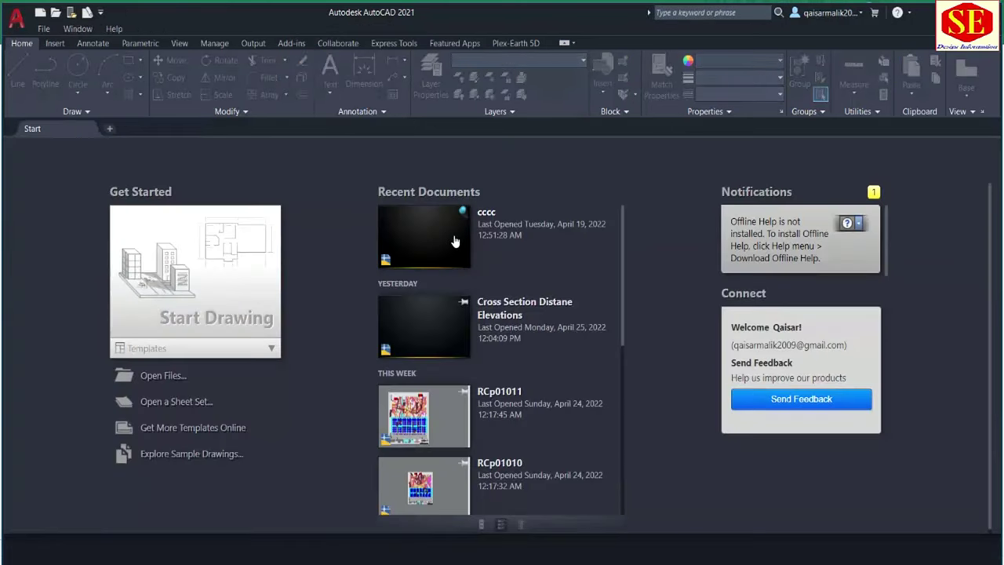
pyautogui.click(227, 275)
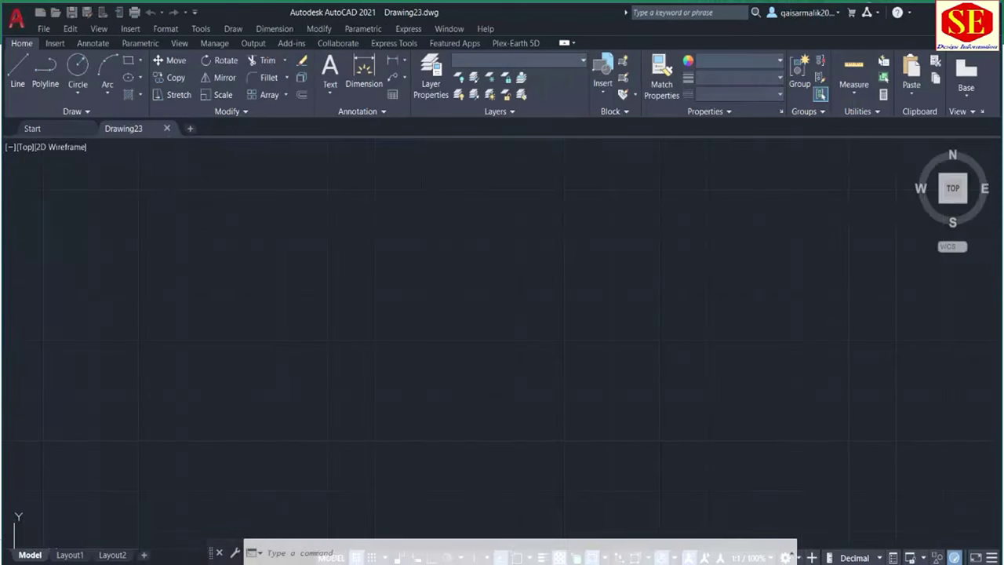
# - Replace the Startup Suite's old routines with NGL.lsp and VP.lsp via APPLOAD
pyautogui.write('a')
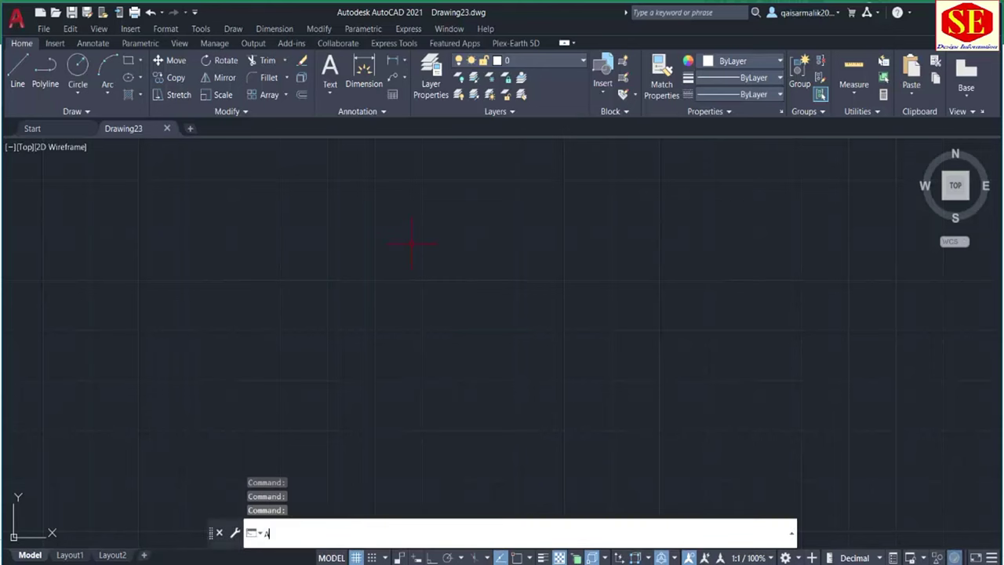
pyautogui.press('Return')
pyautogui.click(532, 312)
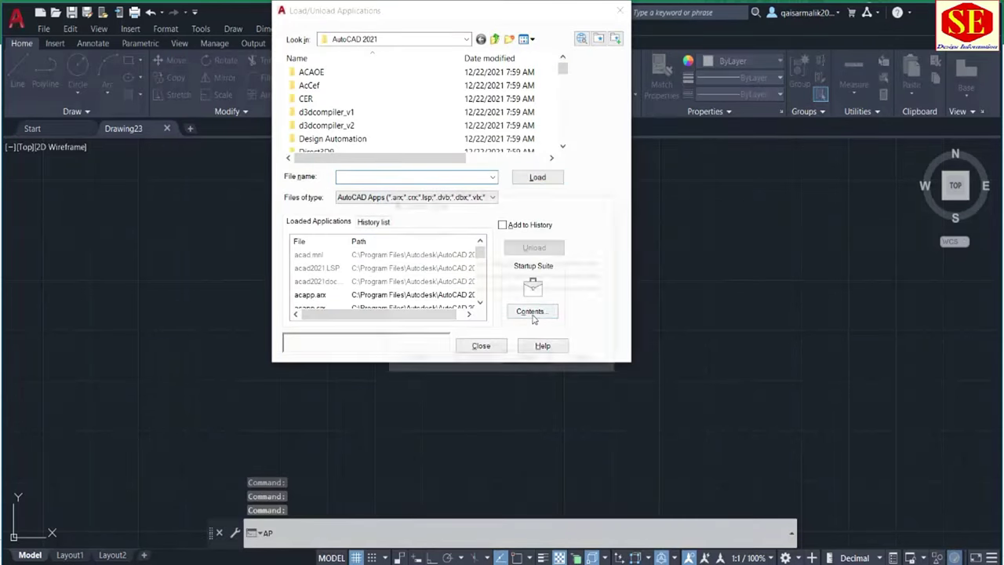
pyautogui.moveTo(415, 327); pyautogui.dragTo(404, 257)
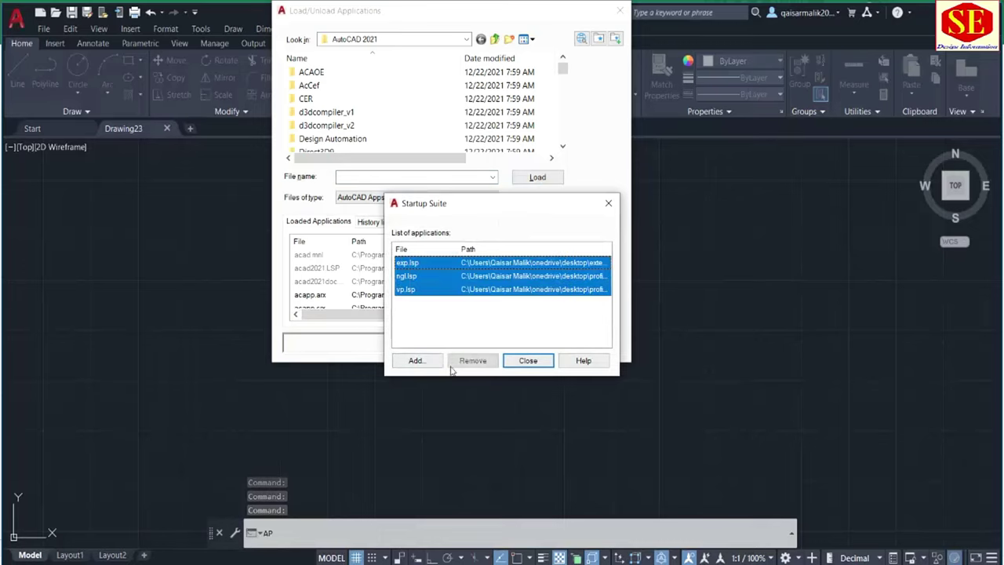
pyautogui.click(473, 360)
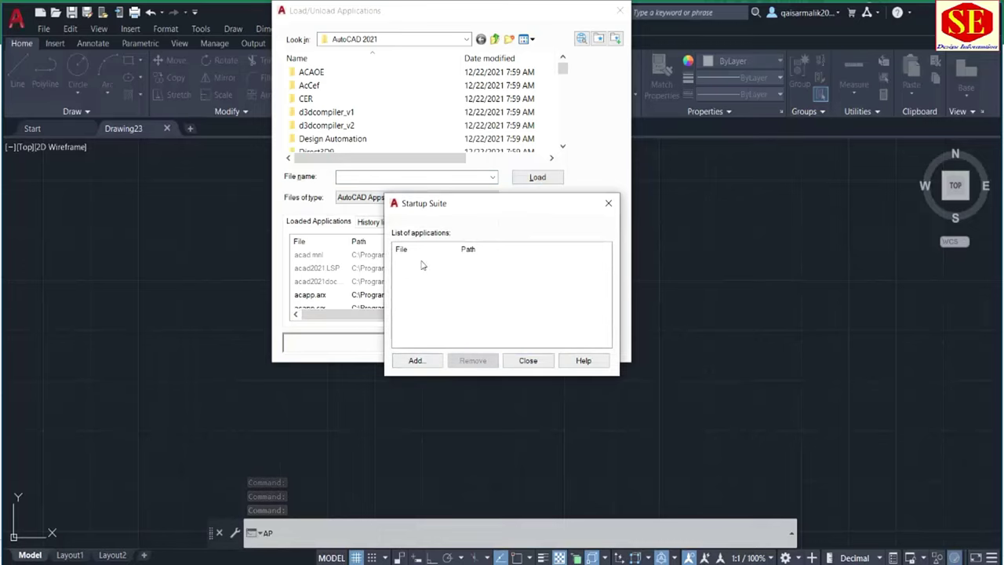
pyautogui.click(416, 361)
pyautogui.click(452, 201)
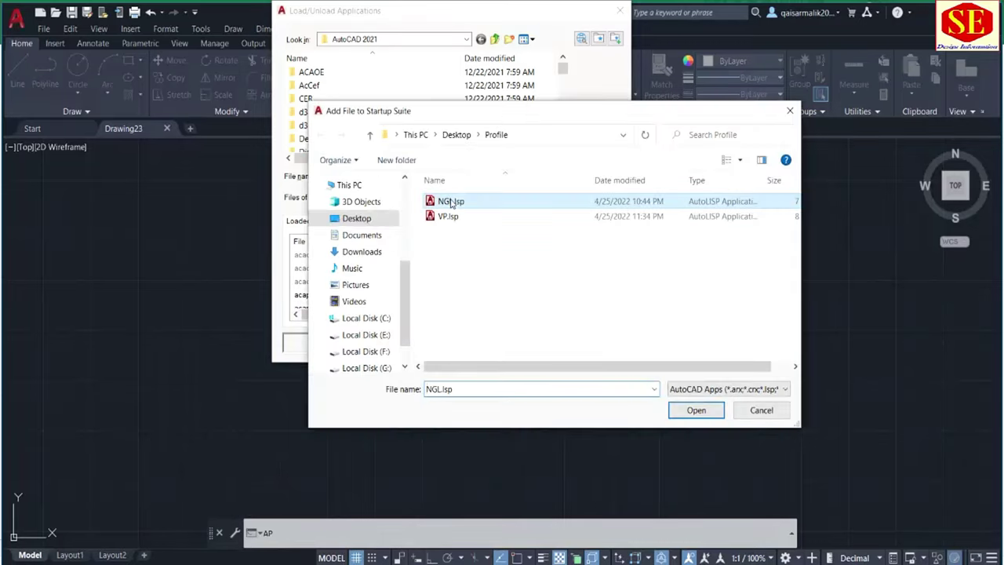
pyautogui.click(448, 217)
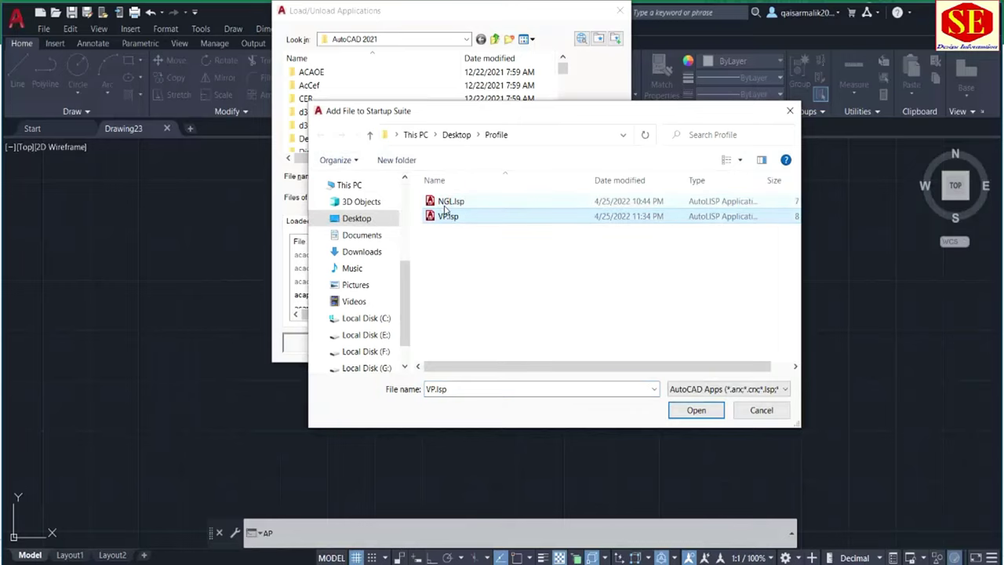
pyautogui.keyDown('ctrl'); pyautogui.click(448, 201); pyautogui.keyUp('ctrl')
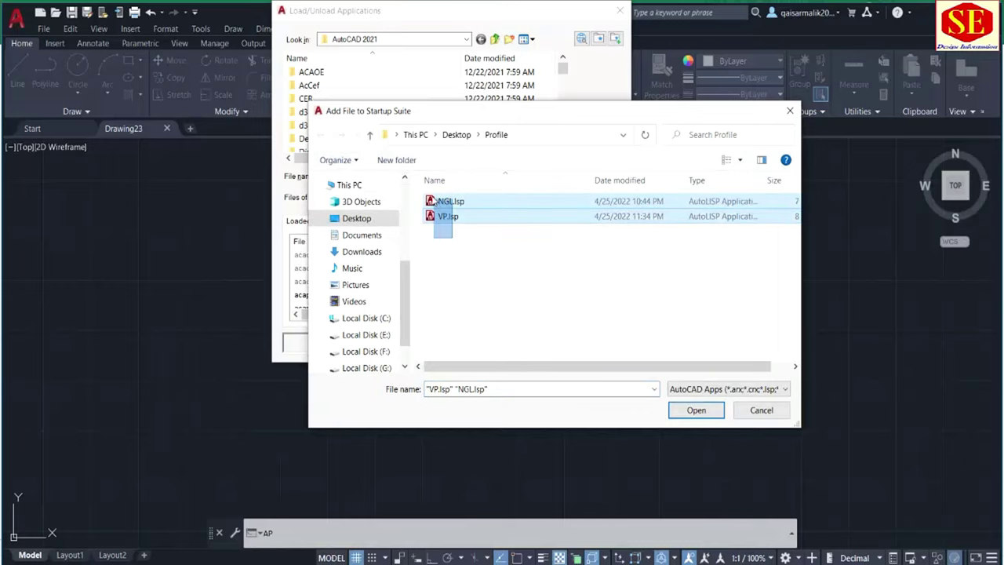
pyautogui.click(694, 410)
pyautogui.click(521, 359)
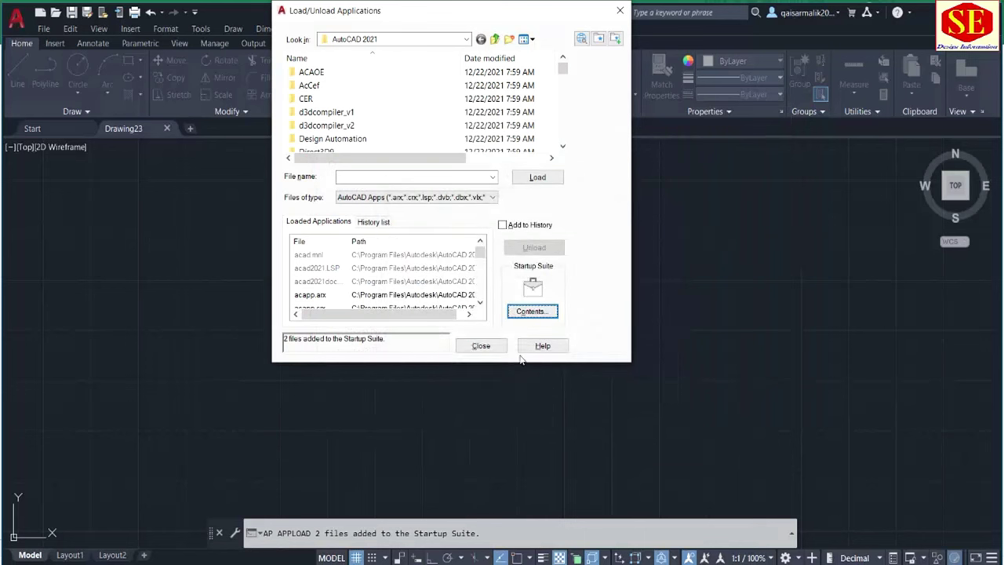
pyautogui.click(481, 346)
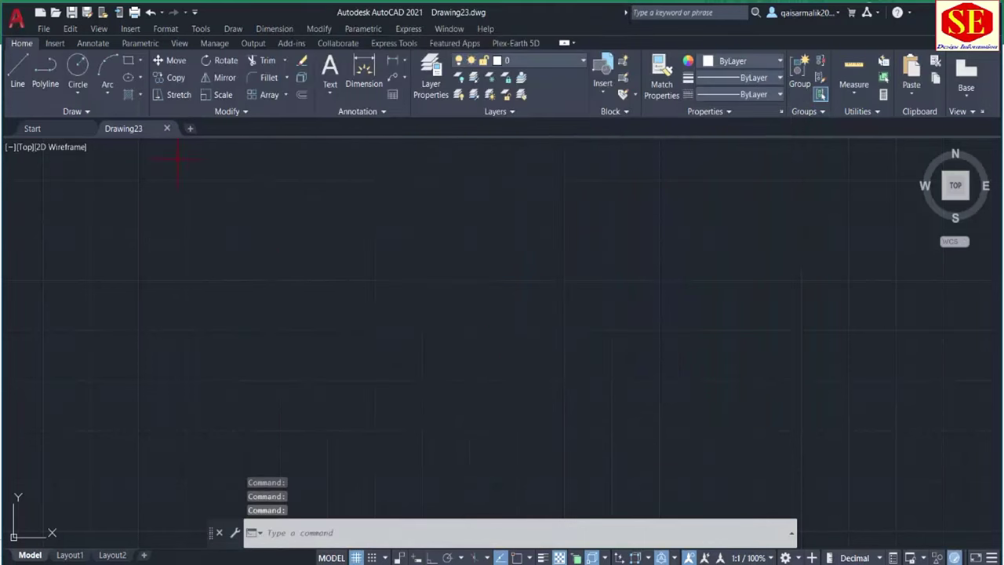
# - Close blank Drawing23 and start a new blank Drawing1 from the Start page
pyautogui.click(167, 129)
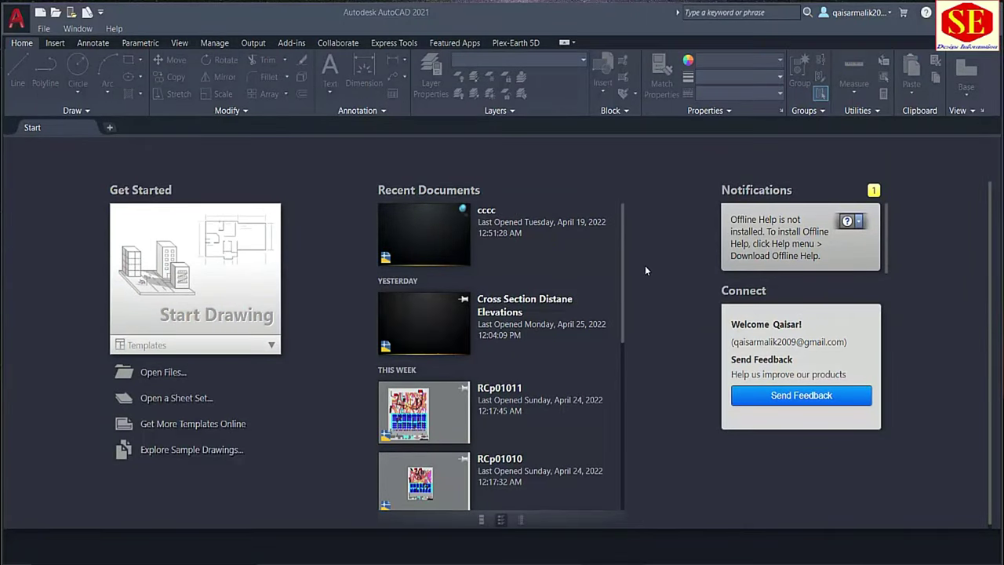
pyautogui.click(220, 248)
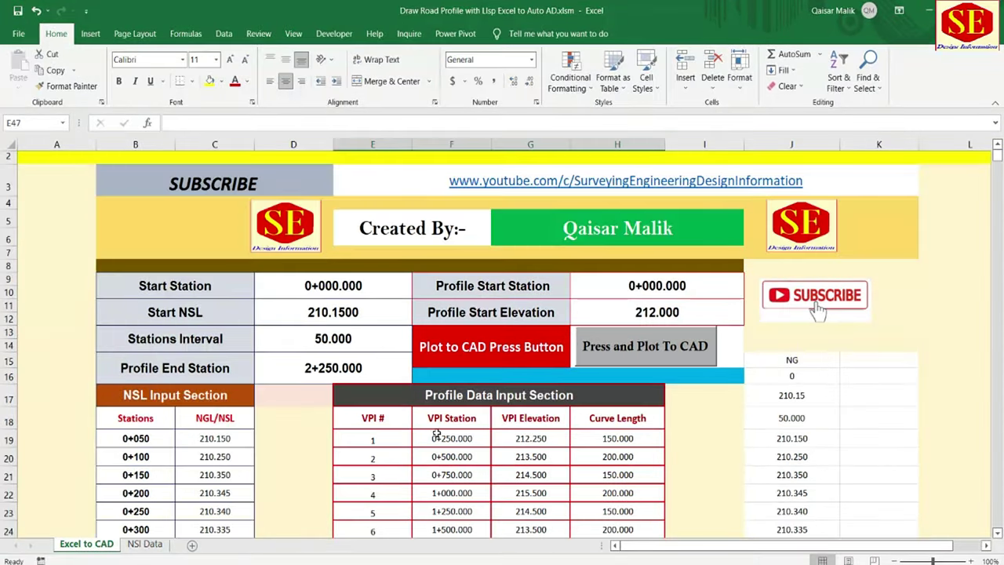
# - Set the Profile End Station in D15 to 2+500.000
pyautogui.scroll(-2, 437, 436)
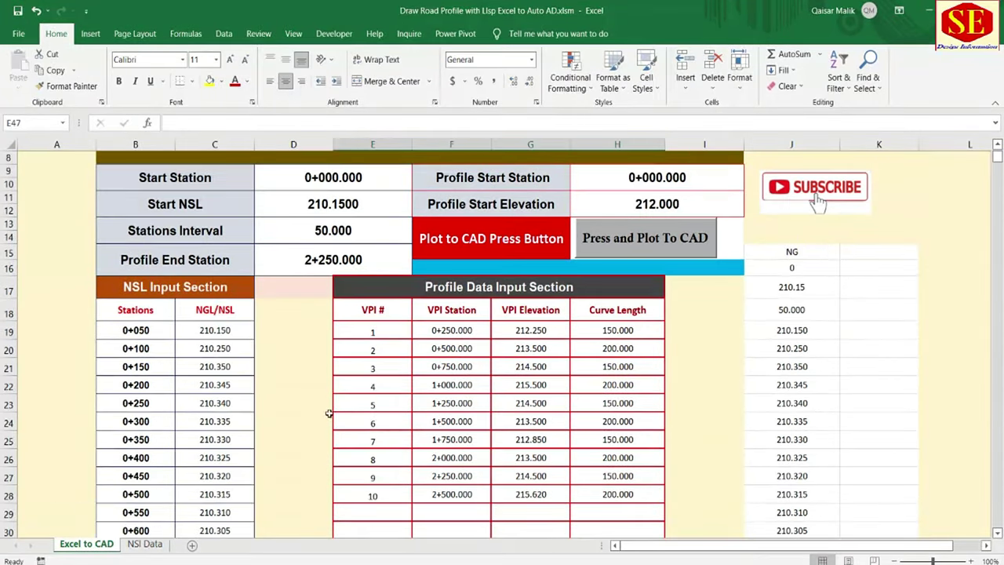
pyautogui.scroll(-1, 451, 383)
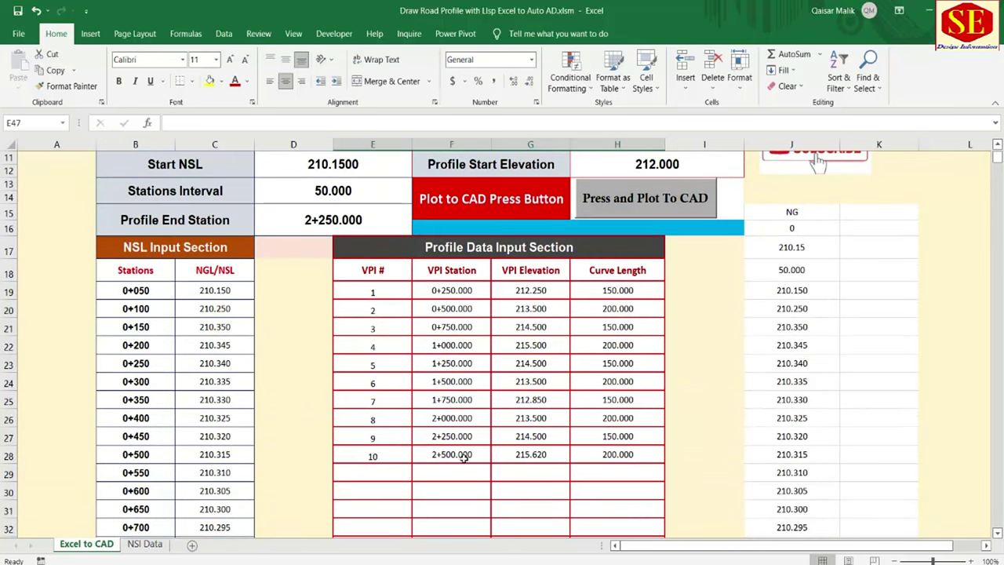
pyautogui.scroll(1, 463, 459)
pyautogui.click(333, 260)
pyautogui.write('2')
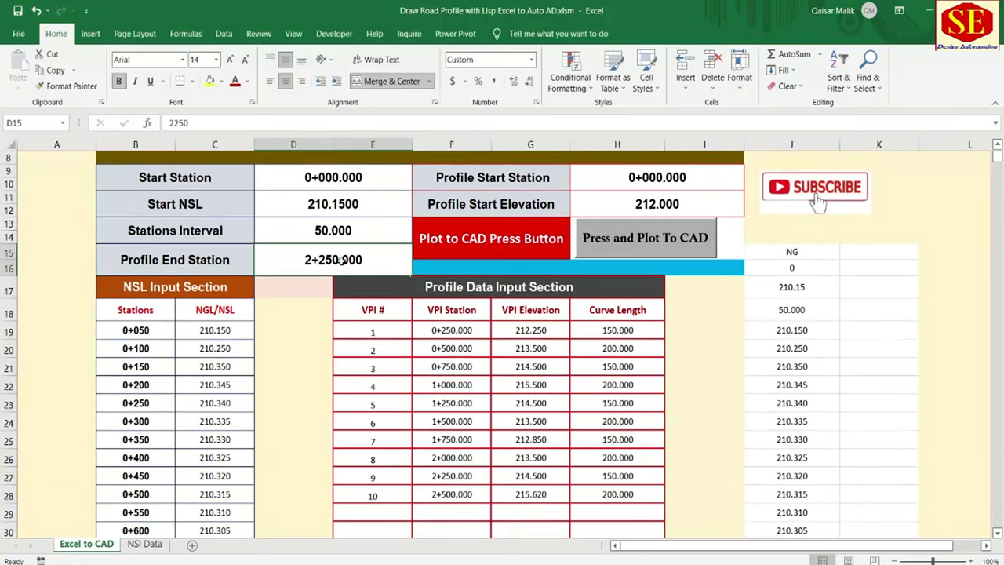
pyautogui.write('5')
pyautogui.press('Return')
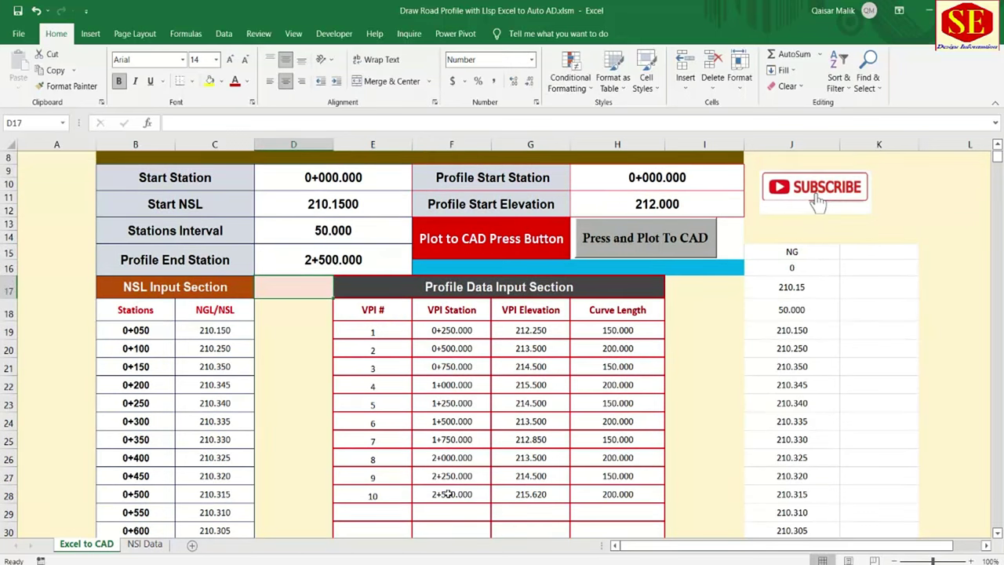
# - Run the 'Press and Plot To CAD' macro to copy the generated plot commands
pyautogui.scroll(-3, 126, 481)
pyautogui.scroll(-6, 130, 488)
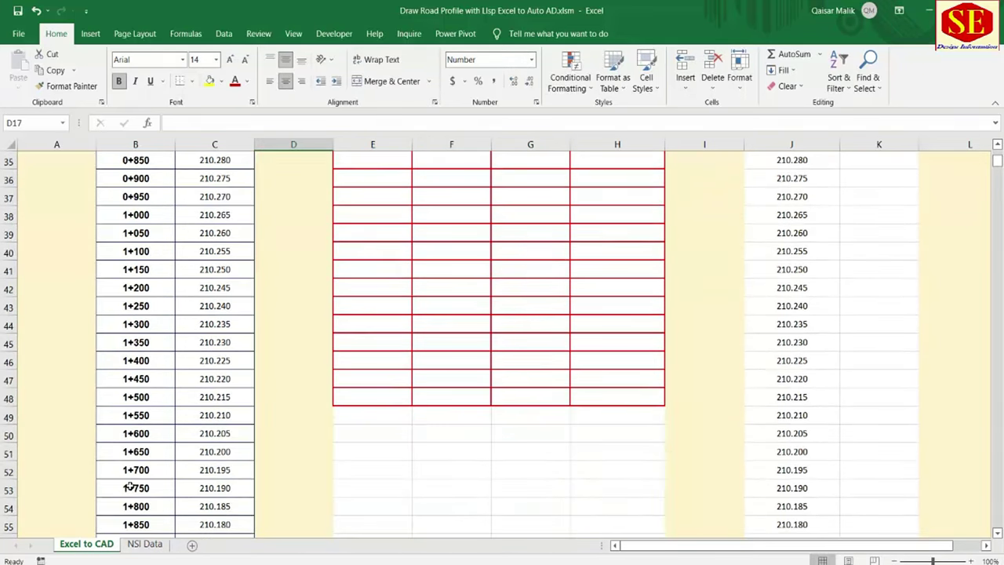
pyautogui.scroll(-4, 130, 485)
pyautogui.scroll(-4, 130, 480)
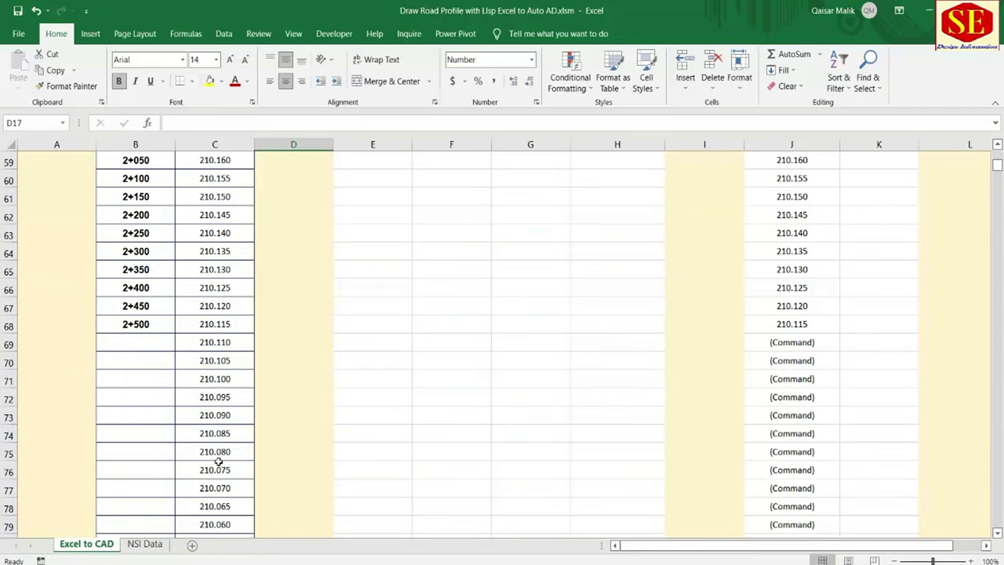
pyautogui.moveTo(997, 163); pyautogui.dragTo(997, 154)
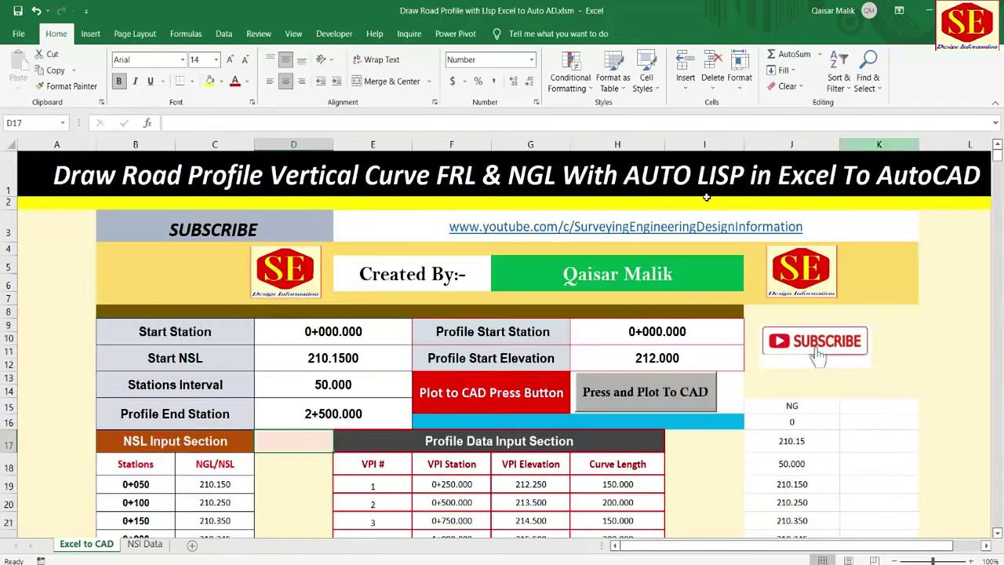
pyautogui.scroll(-1, 661, 390)
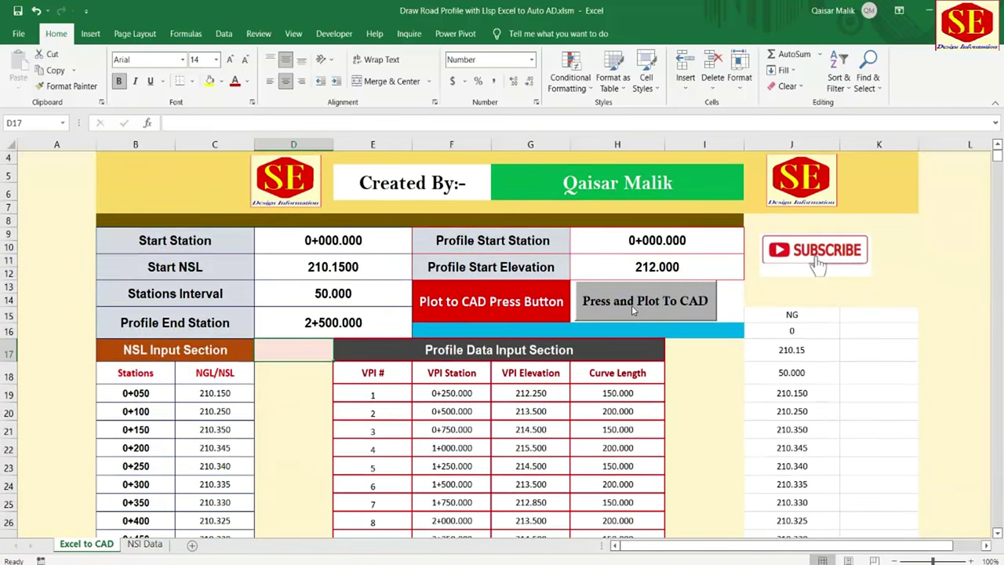
pyautogui.click(632, 307)
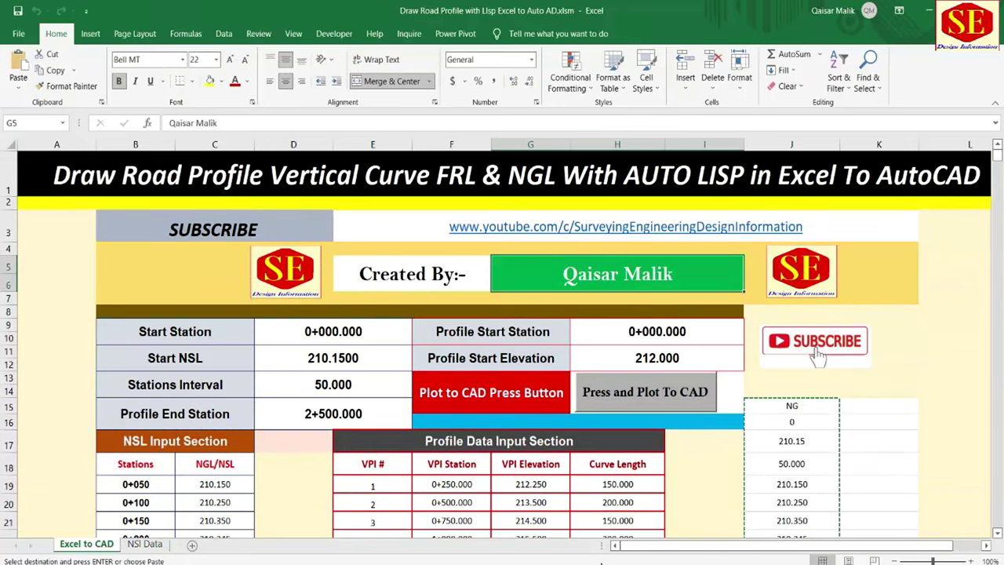
pyautogui.click(637, 394)
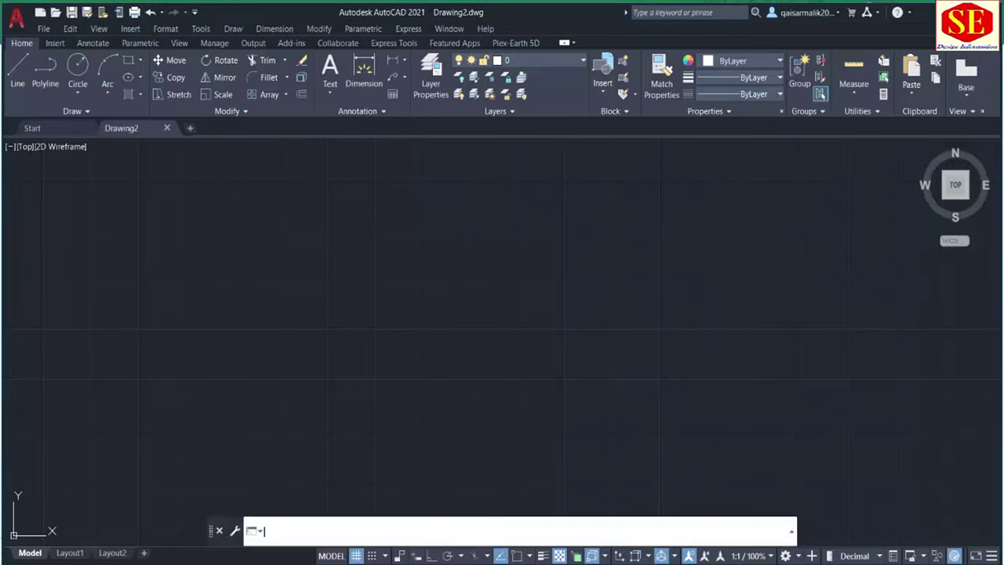
# - Paste the Excel-generated commands into Drawing2's command line and zoom over the plotted profile
pyautogui.rightClick(323, 533)
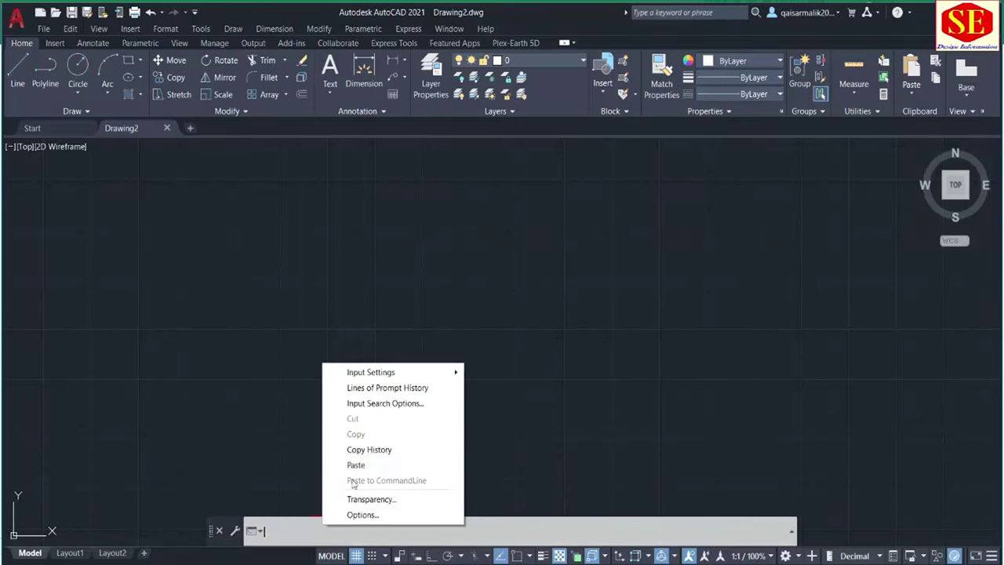
pyautogui.click(353, 466)
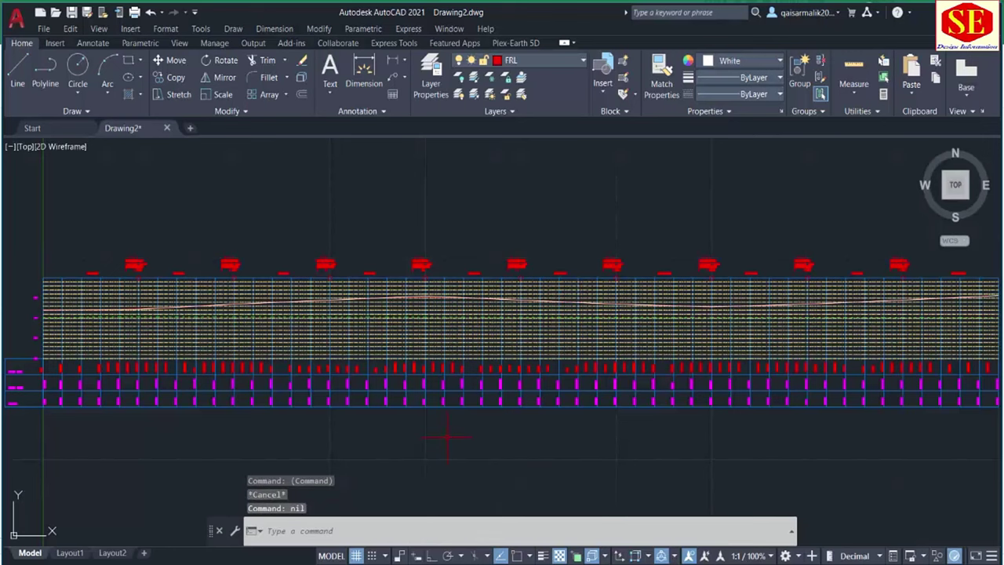
pyautogui.scroll(-2, 376, 393)
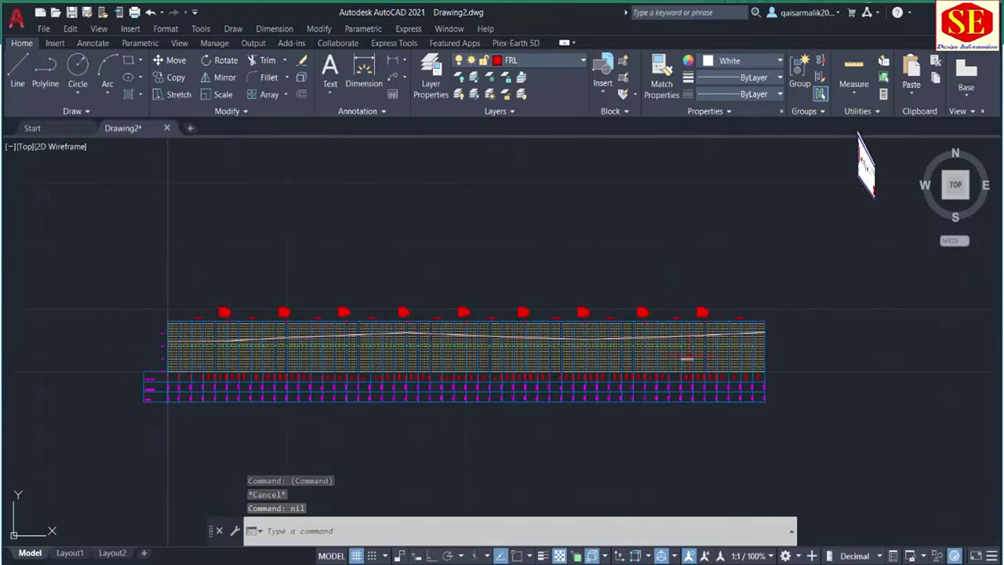
pyautogui.scroll(3, 306, 357)
pyautogui.scroll(3, 306, 357)
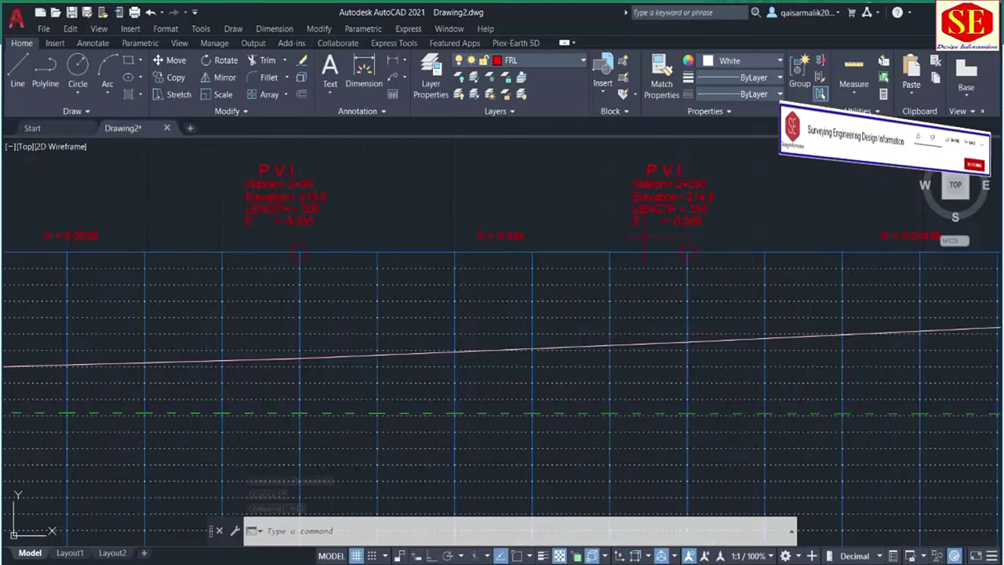
pyautogui.scroll(-2, 659, 259)
pyautogui.scroll(-2, 659, 260)
pyautogui.scroll(-3, 659, 260)
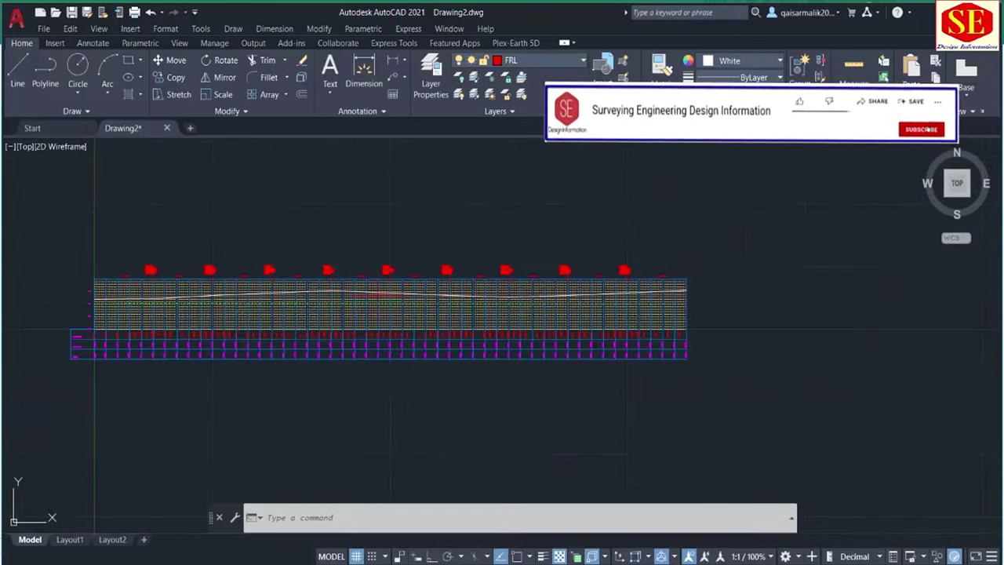
pyautogui.scroll(1, 246, 303)
pyautogui.scroll(1, 332, 319)
pyautogui.scroll(1, 332, 319)
pyautogui.scroll(1, 332, 318)
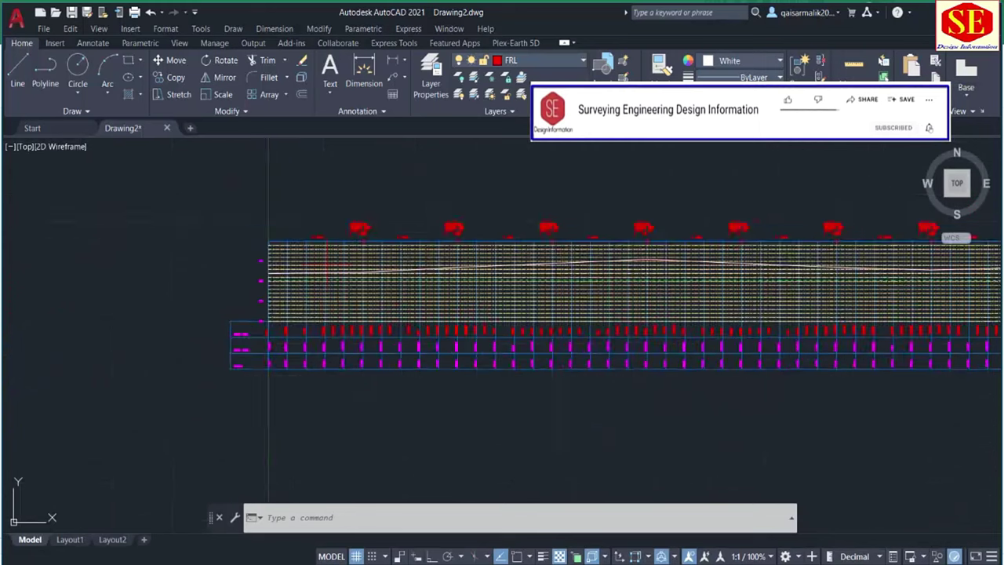
pyautogui.scroll(-2, 327, 267)
# - Clear the VPI 7–10 rows from the profile table, leaving 1+500 as the last VPI
pyautogui.hotkey('alt', 'Tab')
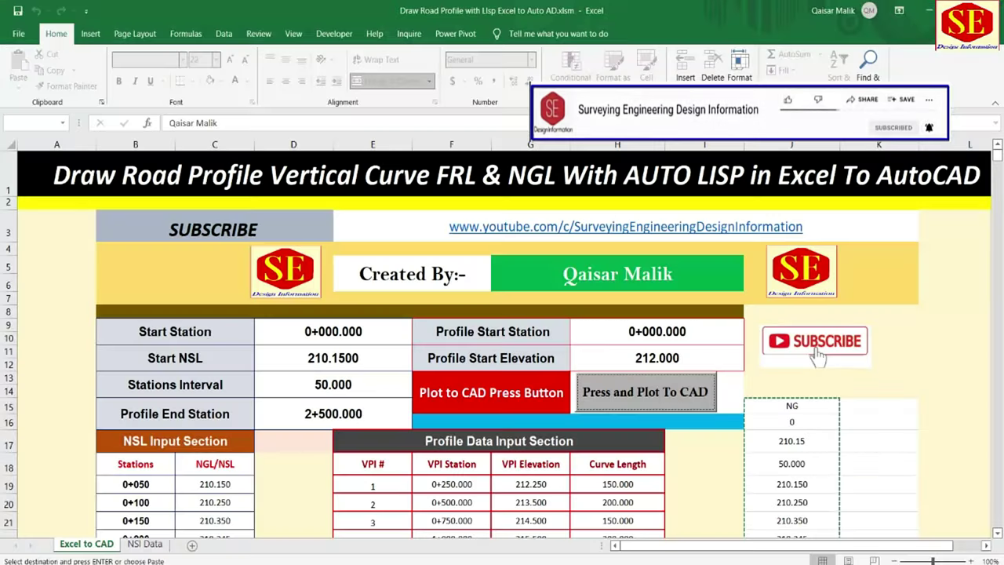
pyautogui.scroll(-2, 368, 455)
pyautogui.moveTo(367, 455); pyautogui.dragTo(611, 517)
pyautogui.press('Delete')
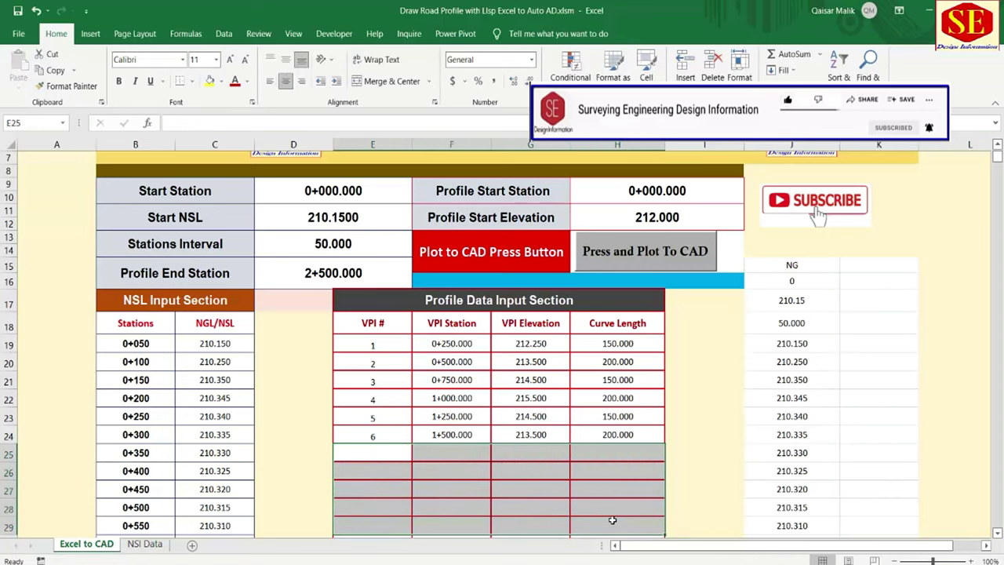
pyautogui.click(463, 434)
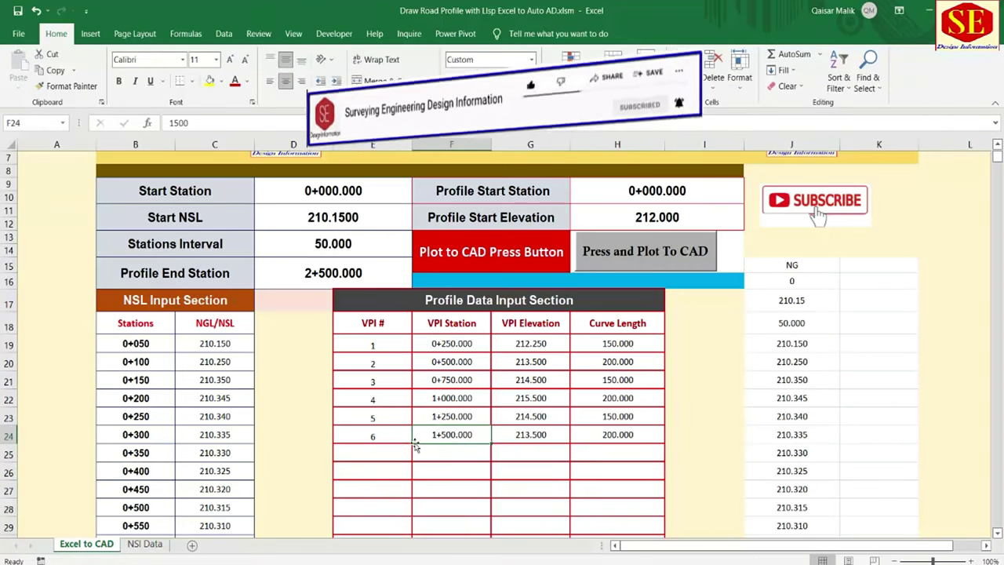
# - Set the Profile End Station to 1+500 and regenerate the plotting commands
pyautogui.click(339, 275)
pyautogui.write('1500')
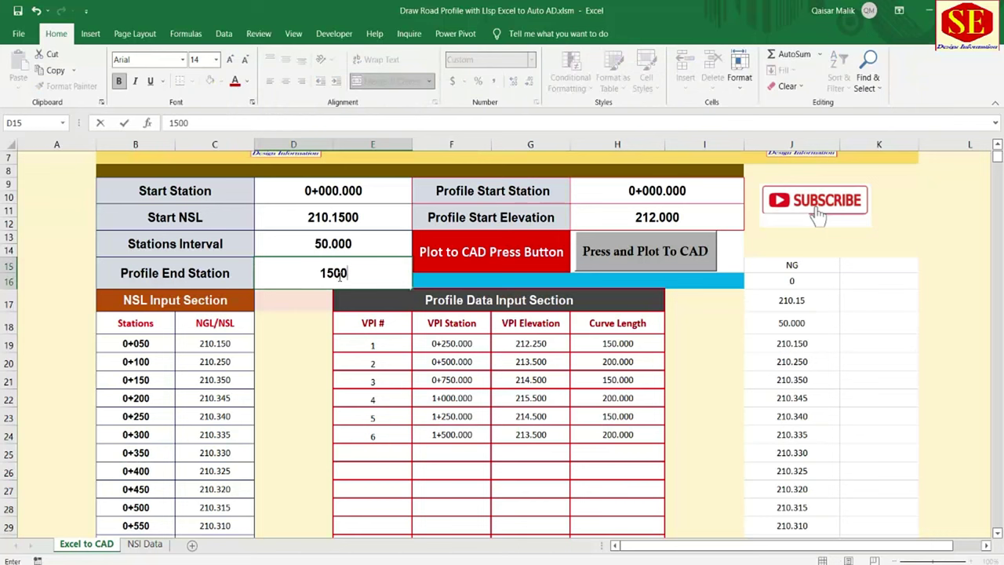
pyautogui.press('Return')
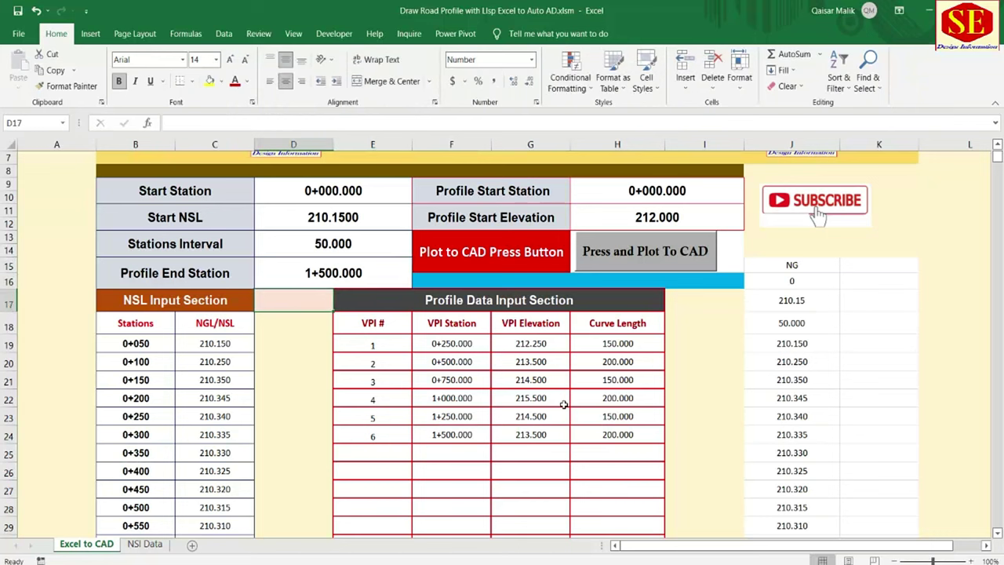
pyautogui.scroll(2, 418, 158)
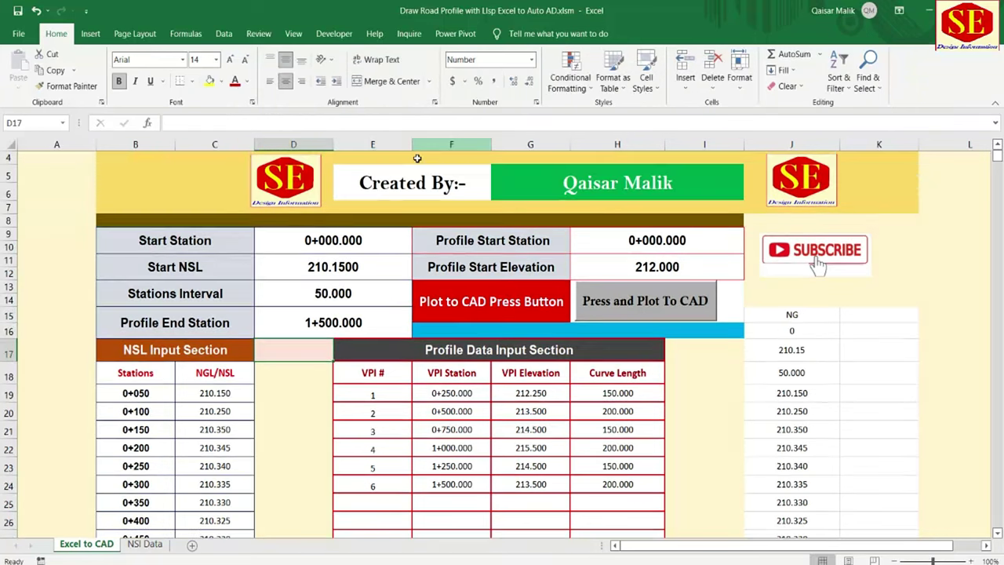
pyautogui.click(686, 304)
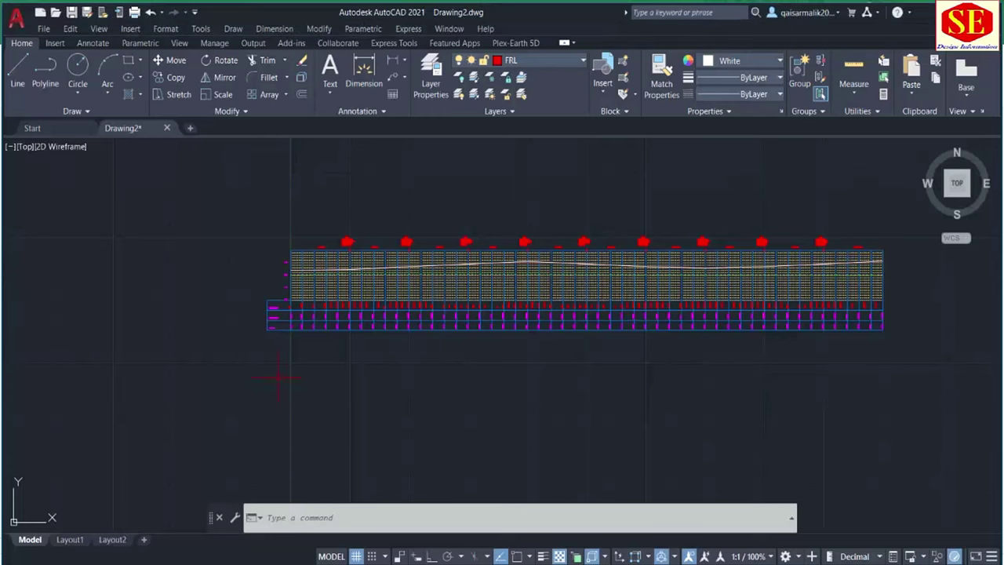
# - Open a new Drawing3 and paste the copied commands to plot the 1+500 profile
pyautogui.click(190, 128)
pyautogui.click(395, 519)
pyautogui.rightClick(388, 518)
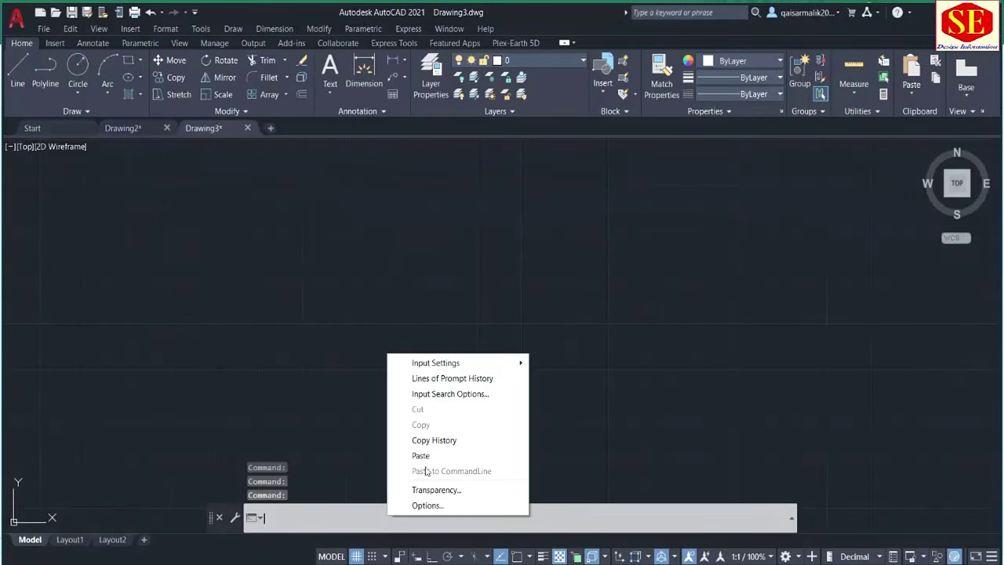
pyautogui.click(408, 444)
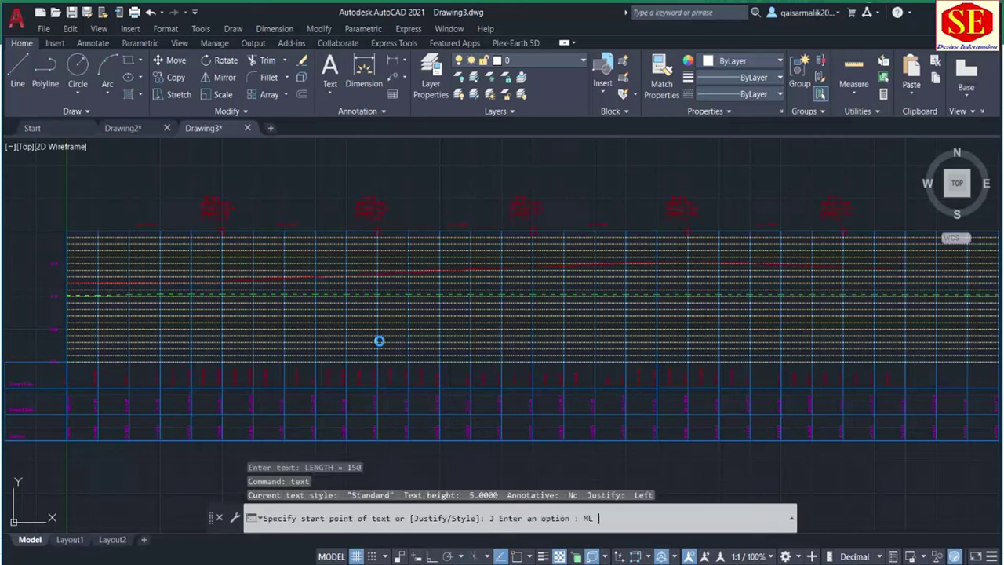
pyautogui.scroll(-2, 310, 296)
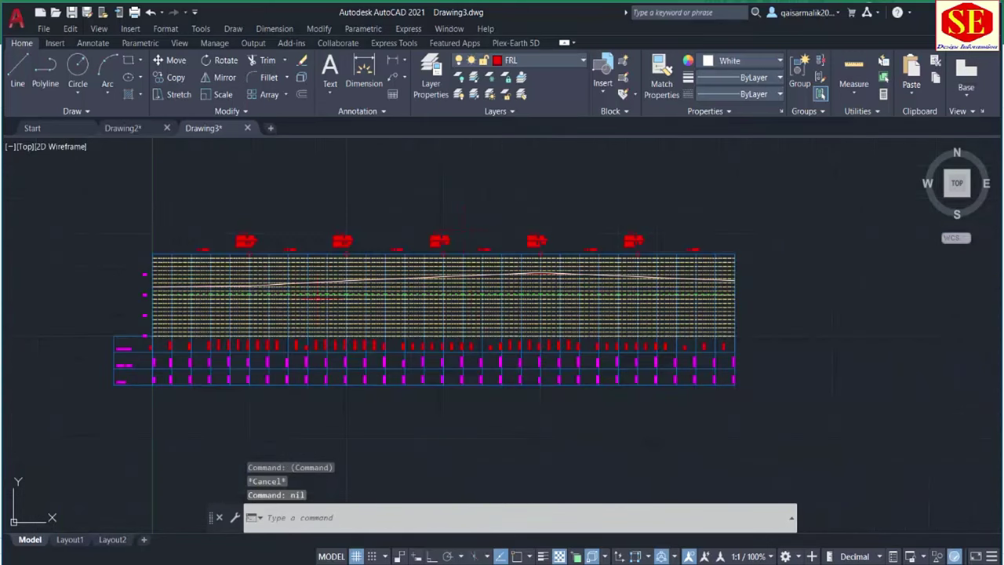
pyautogui.scroll(2, 523, 264)
# - Clear the VPI 5 and 6 rows so only VPIs 1–4 remain
pyautogui.hotkey('alt', 'Tab')
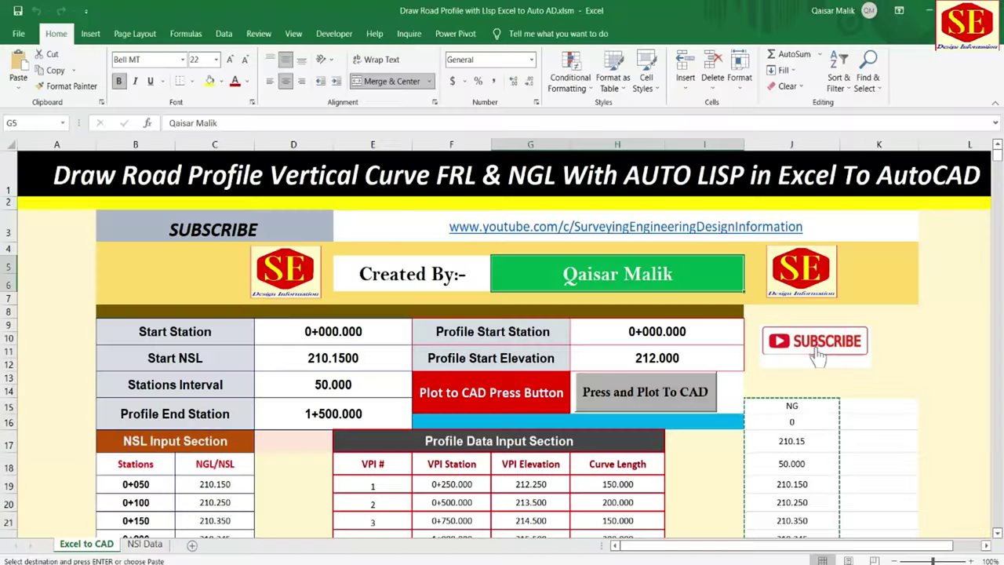
pyautogui.scroll(-3, 475, 365)
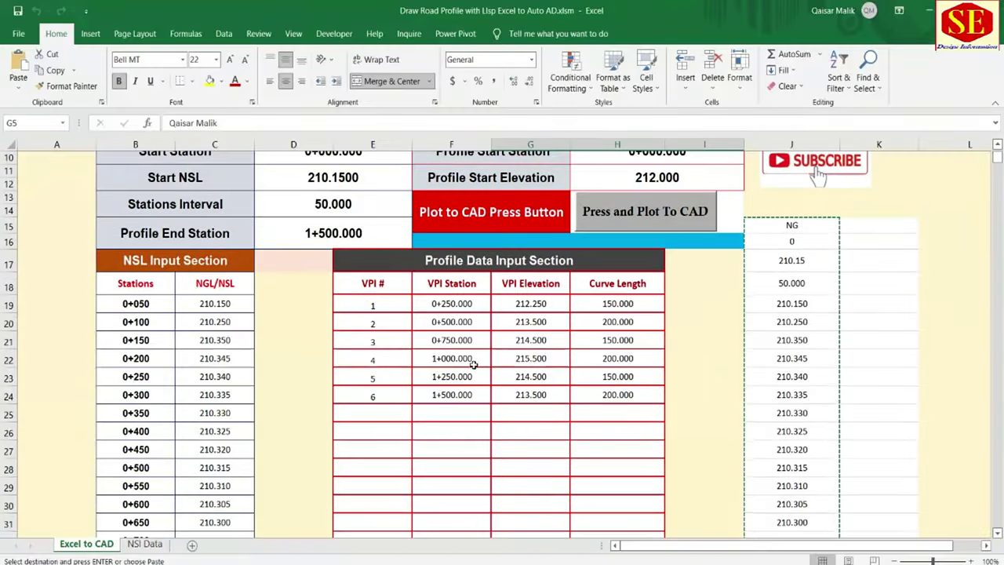
pyautogui.click(374, 360)
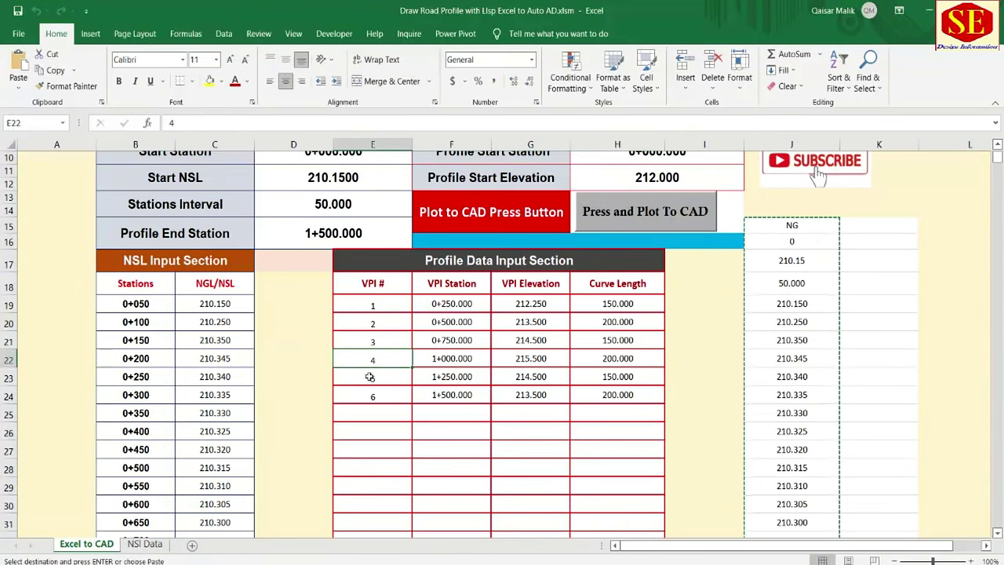
pyautogui.moveTo(368, 380); pyautogui.dragTo(611, 395)
pyautogui.press('Delete')
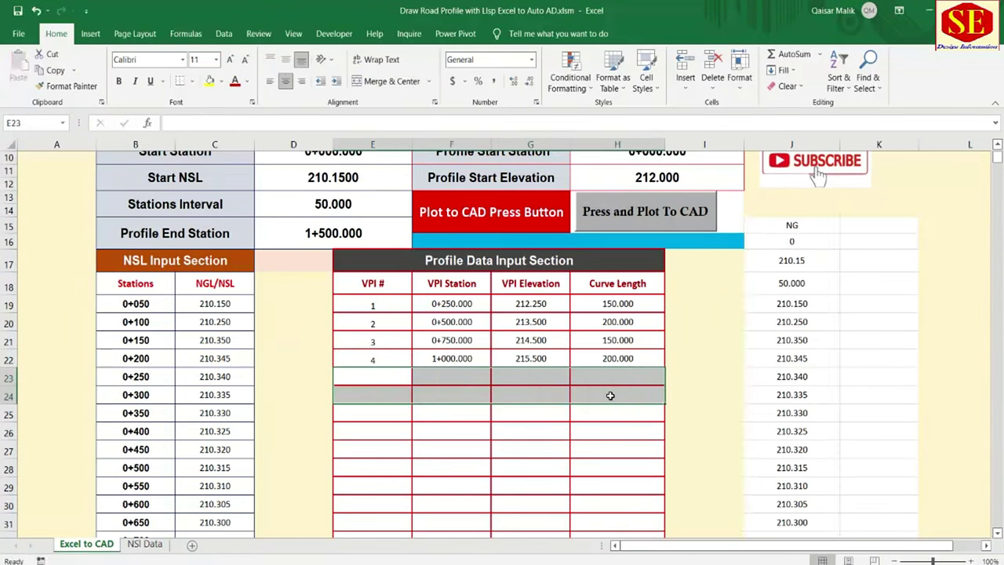
# - Set the Profile End Station to 1+000 and copy the regenerated plotting commands
pyautogui.click(334, 234)
pyautogui.write('1500')
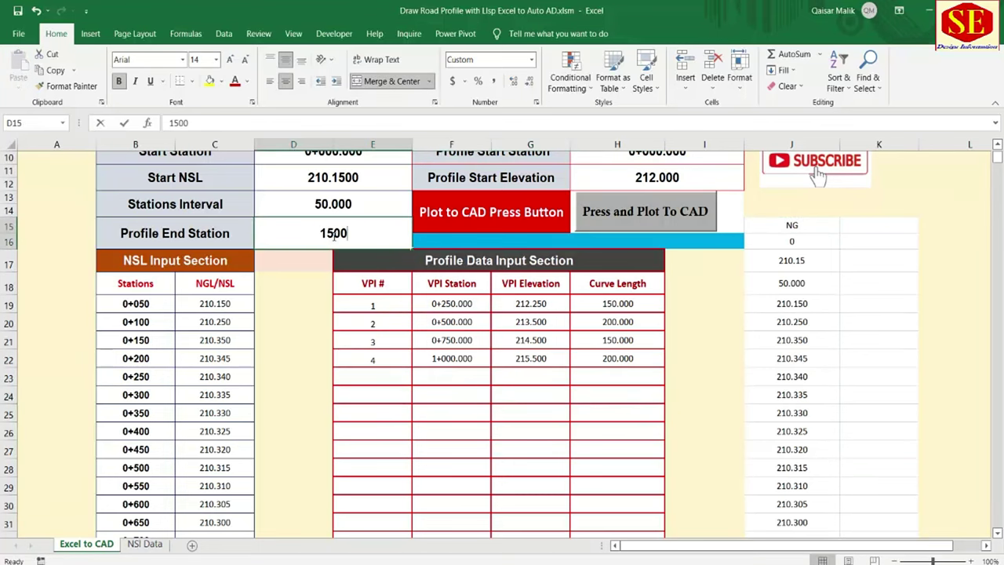
pyautogui.write('1000')
pyautogui.press('Return')
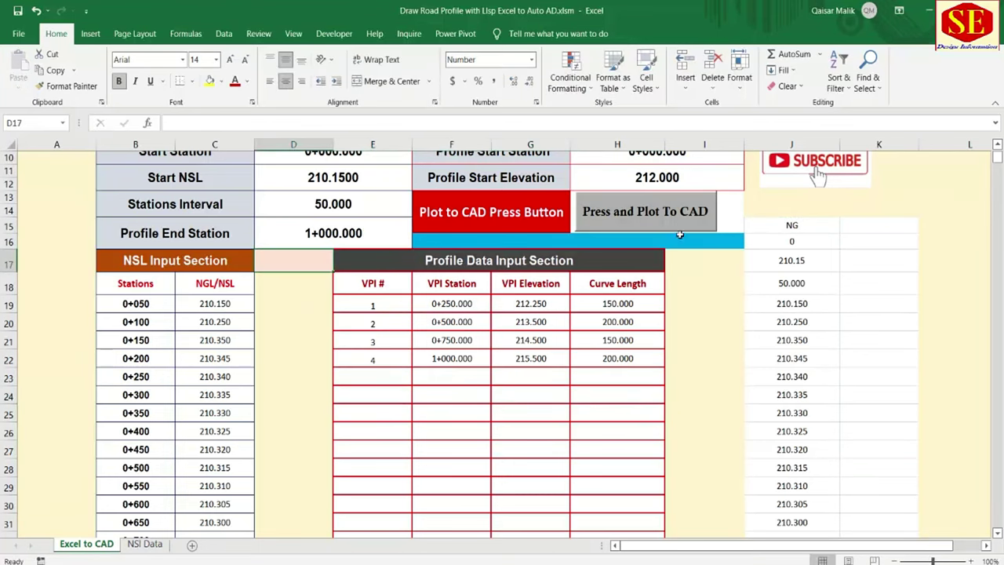
pyautogui.click(663, 218)
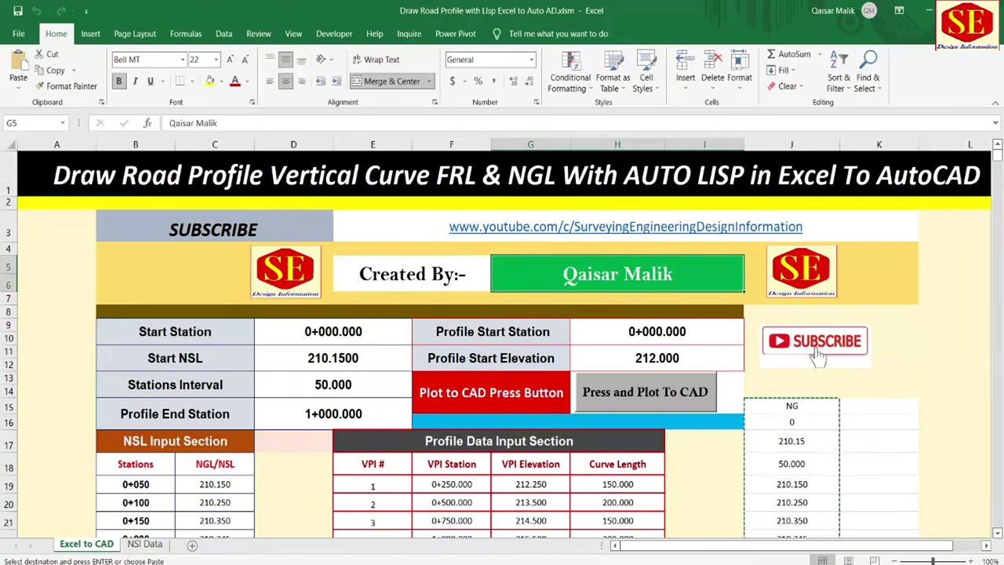
pyautogui.click(664, 511)
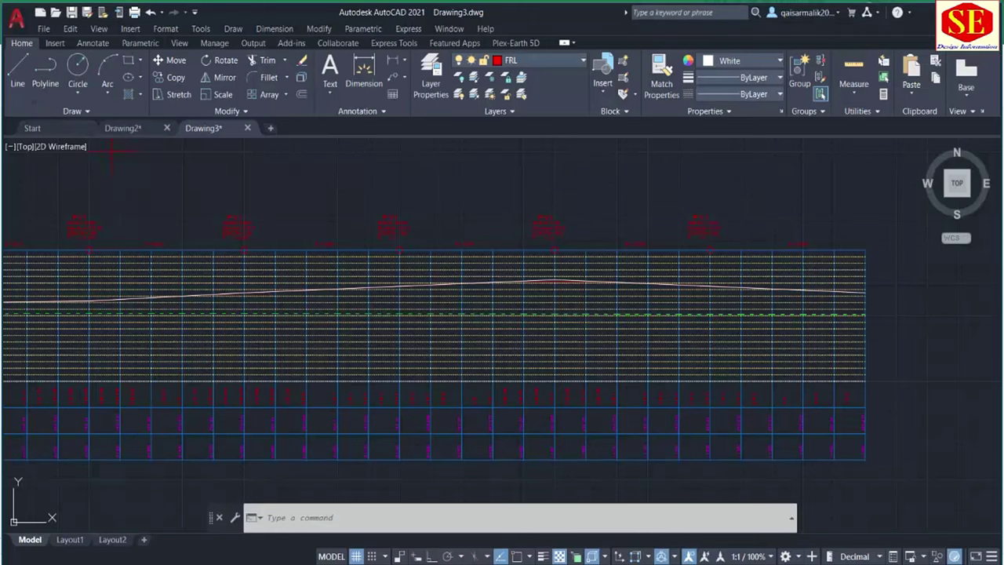
# - Paste the commands into a new Drawing4 to plot the 1+000 profile, then select Excel's Stations Interval
pyautogui.click(271, 127)
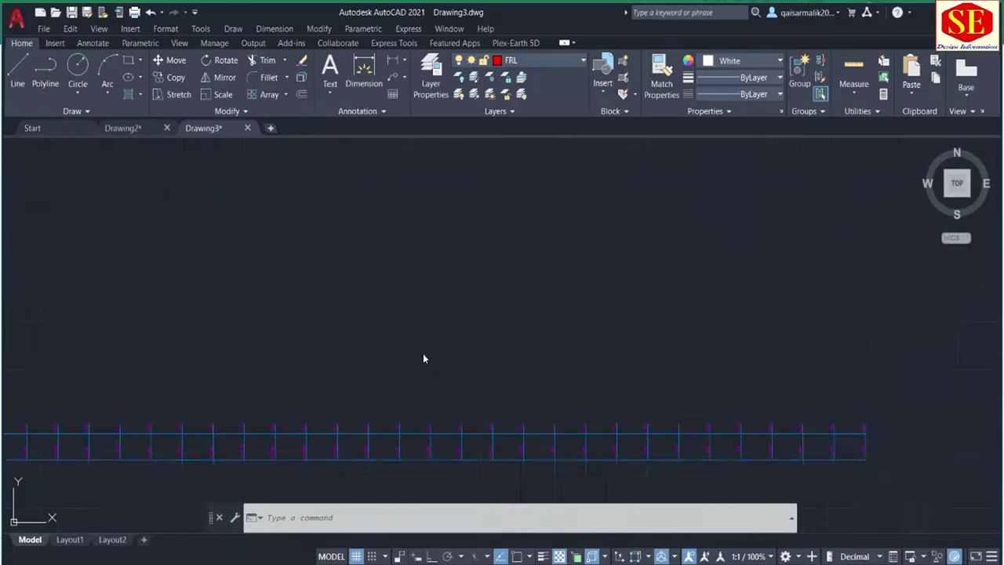
pyautogui.rightClick(349, 518)
pyautogui.click(382, 457)
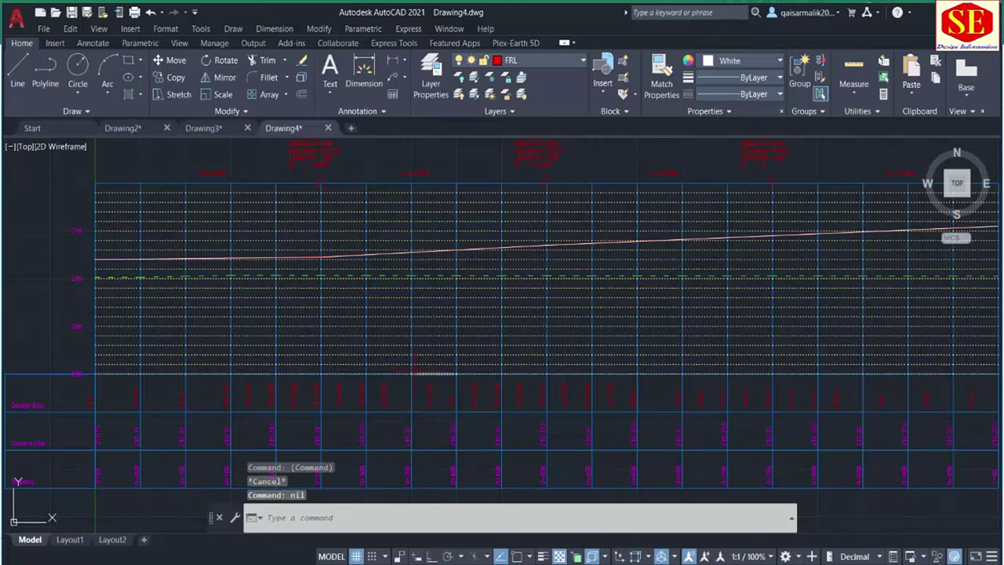
pyautogui.scroll(-2, 323, 304)
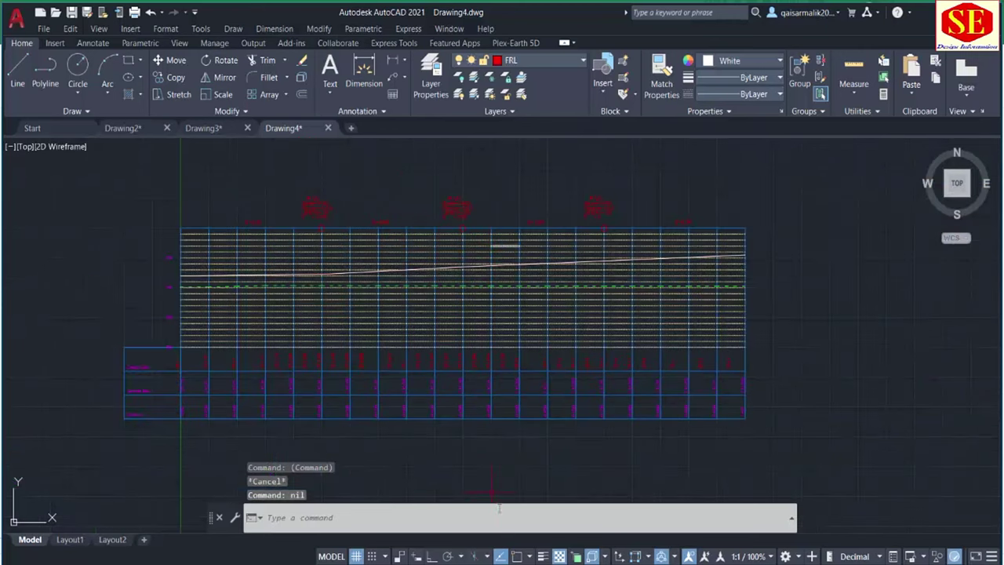
pyautogui.hotkey('alt', 'Tab')
pyautogui.click(342, 385)
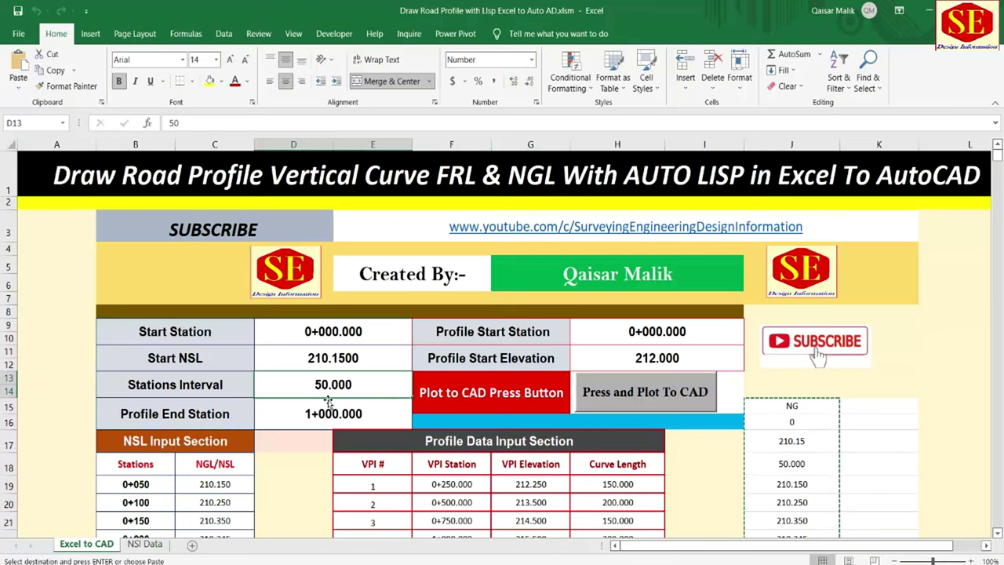
# - Set the Stations Interval to 10 and copy the regenerated plotting commands for AutoCAD
pyautogui.write('10')
pyautogui.press('Return')
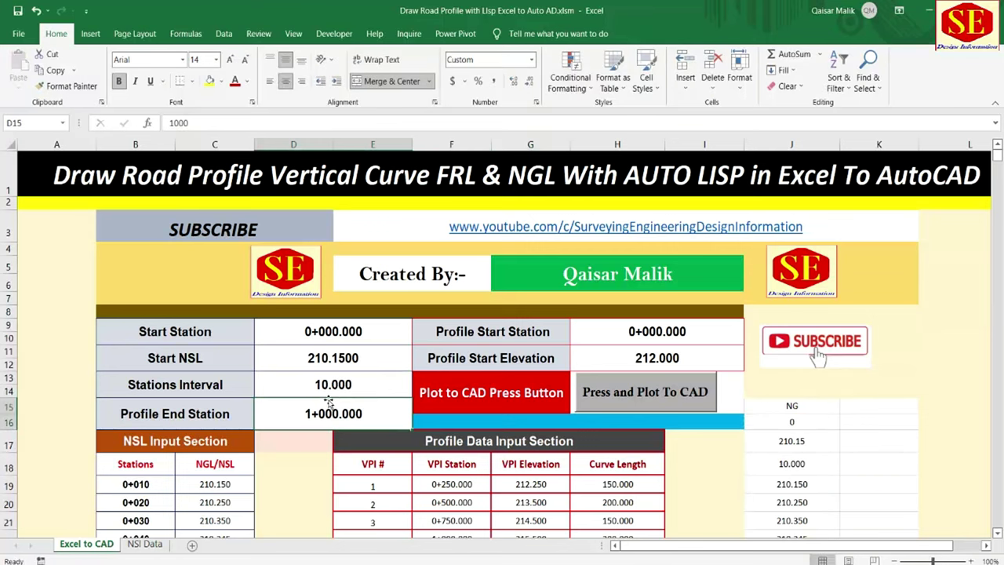
pyautogui.scroll(-3, 304, 422)
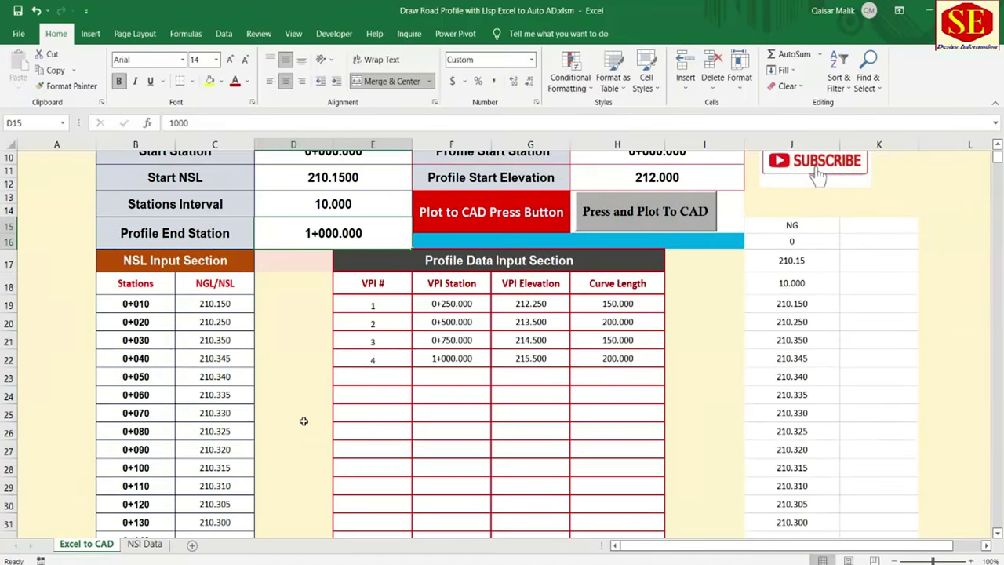
pyautogui.click(635, 224)
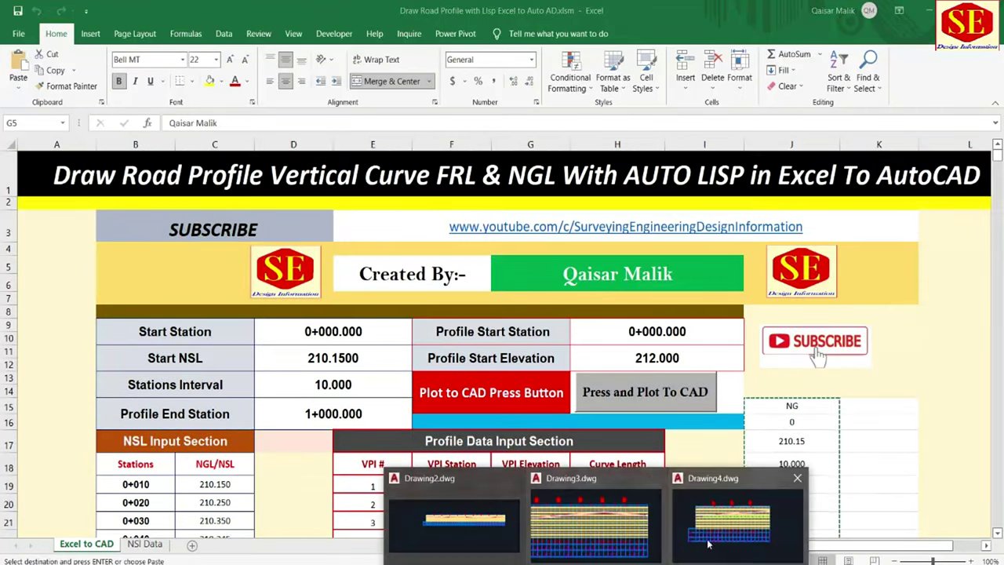
pyautogui.click(651, 518)
# - Paste the regenerated commands into a new Drawing5 to plot the 10 m-interval profile
pyautogui.click(352, 128)
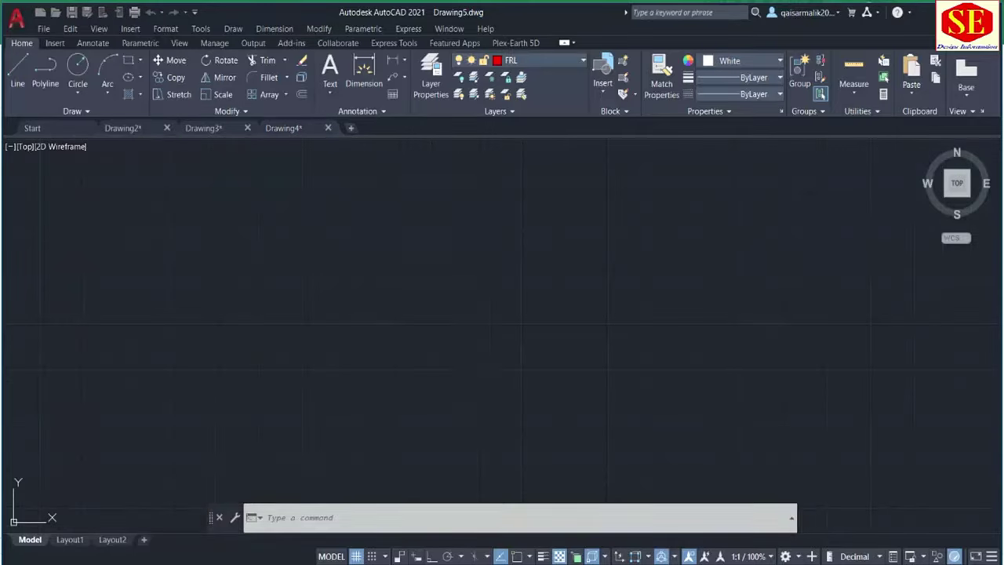
pyautogui.rightClick(378, 516)
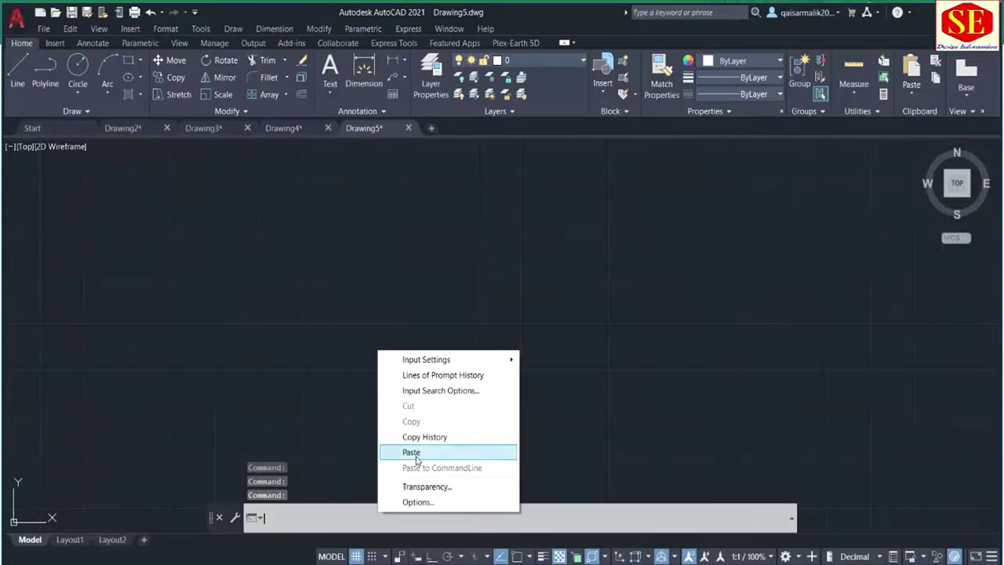
pyautogui.click(416, 449)
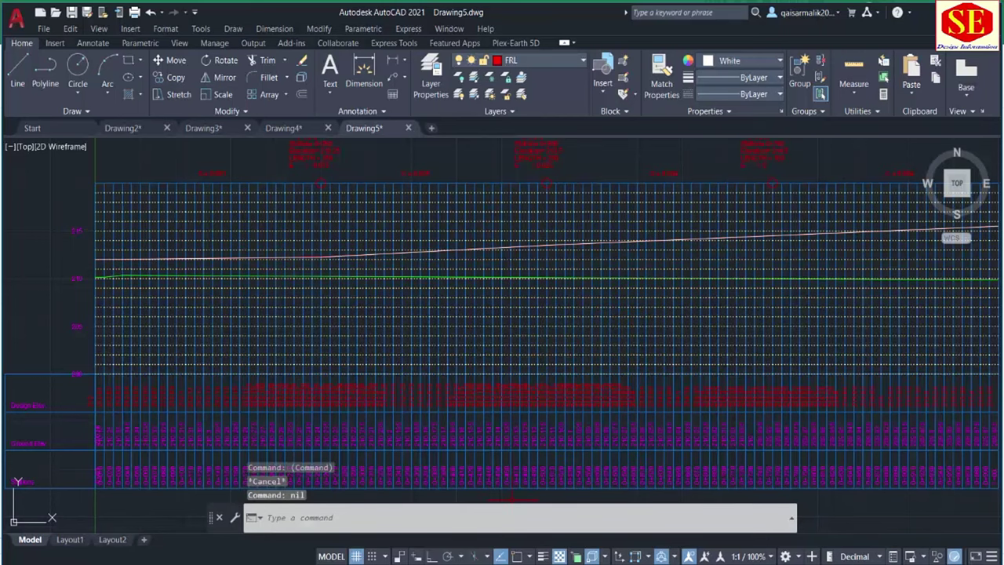
pyautogui.hotkey('alt', 'Tab')
pyautogui.scroll(-5, 441, 450)
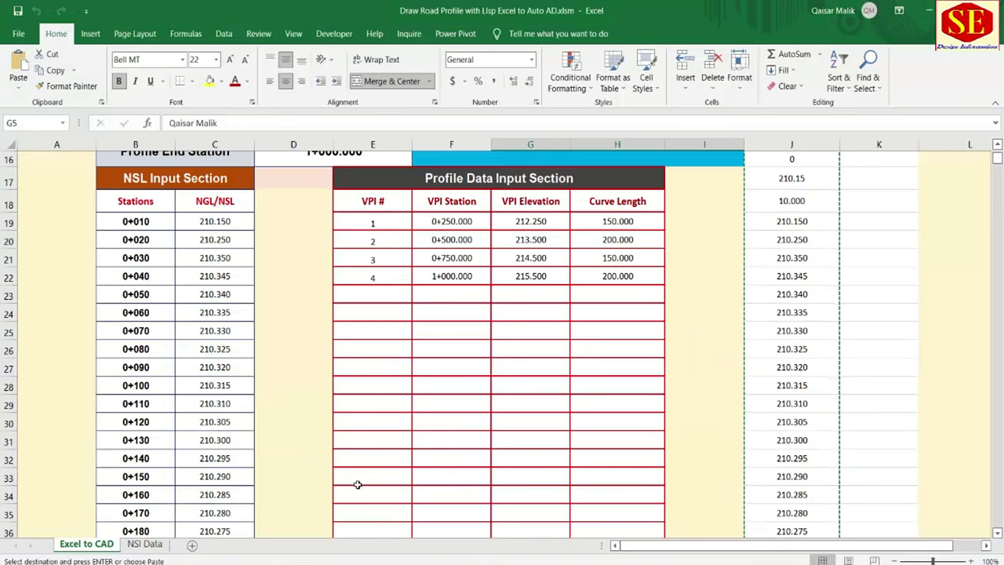
# - Copy the 30 VPI rows from NSI Data and paste them as values at E19 on Excel to CAD
pyautogui.click(146, 549)
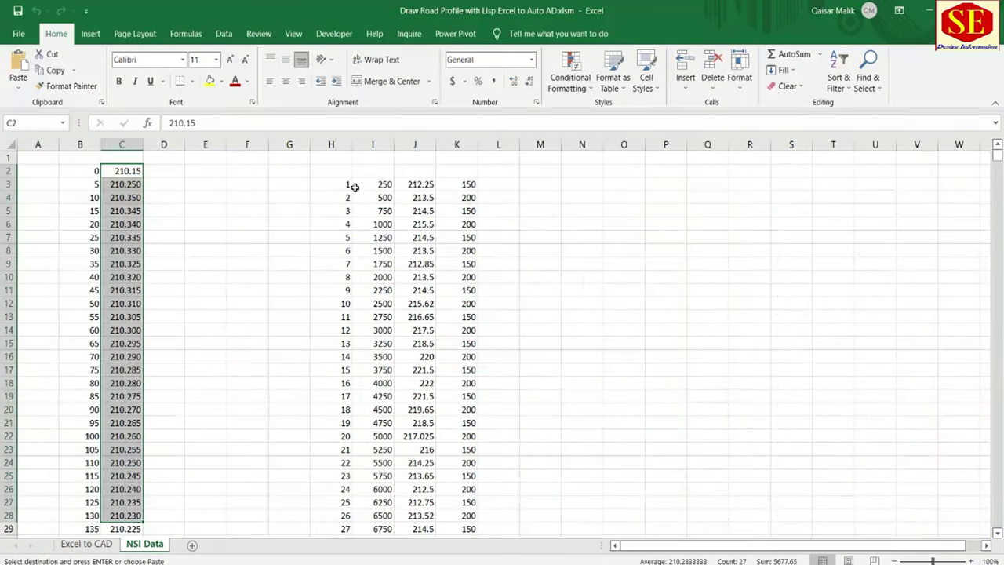
pyautogui.moveTo(345, 186)
pyautogui.mouseDown()
pyautogui.moveTo(465, 553)
pyautogui.moveTo(459, 491)
pyautogui.mouseUp()
pyautogui.rightClick(448, 482)
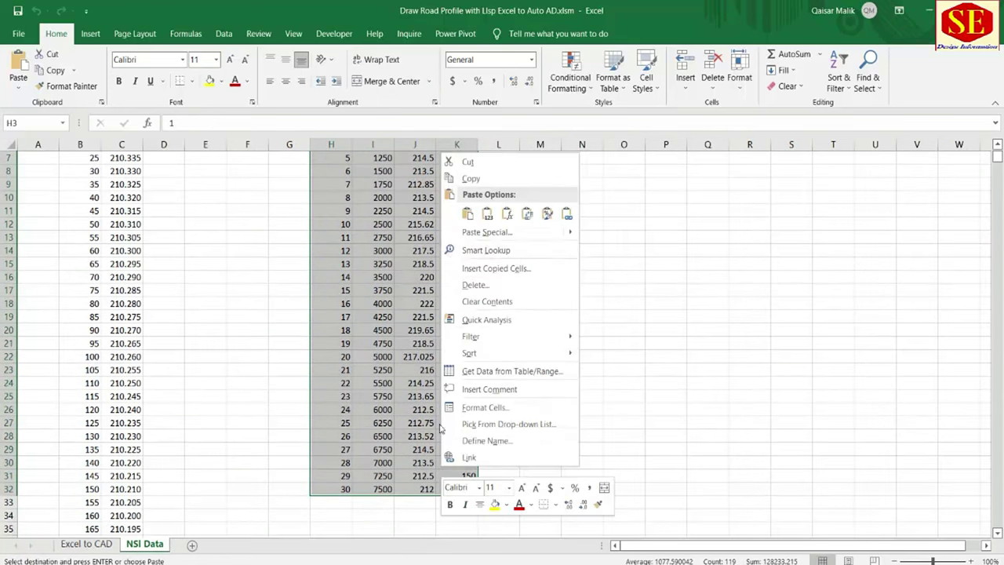
pyautogui.click(491, 180)
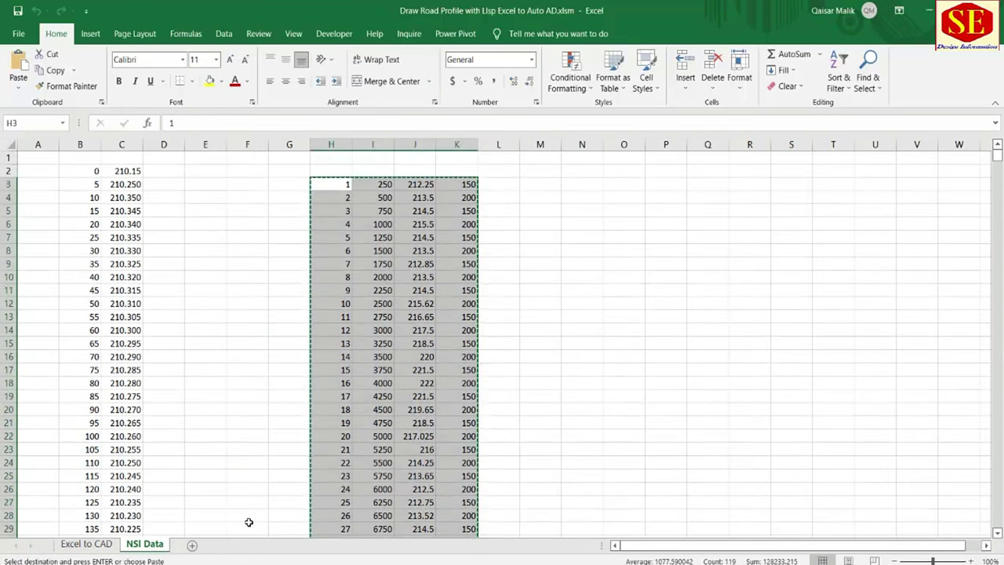
pyautogui.click(86, 544)
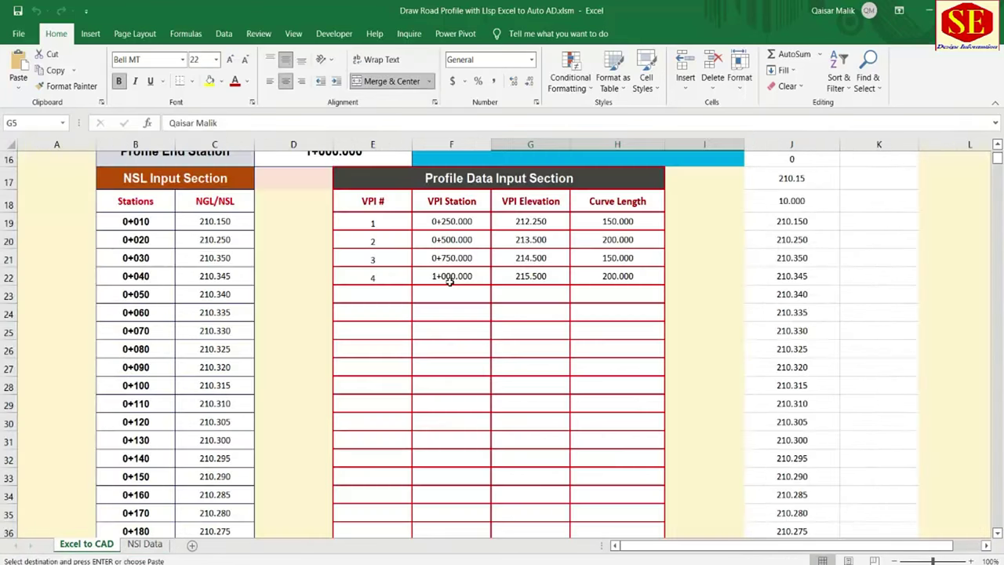
pyautogui.click(396, 218)
pyautogui.rightClick(396, 218)
pyautogui.click(440, 279)
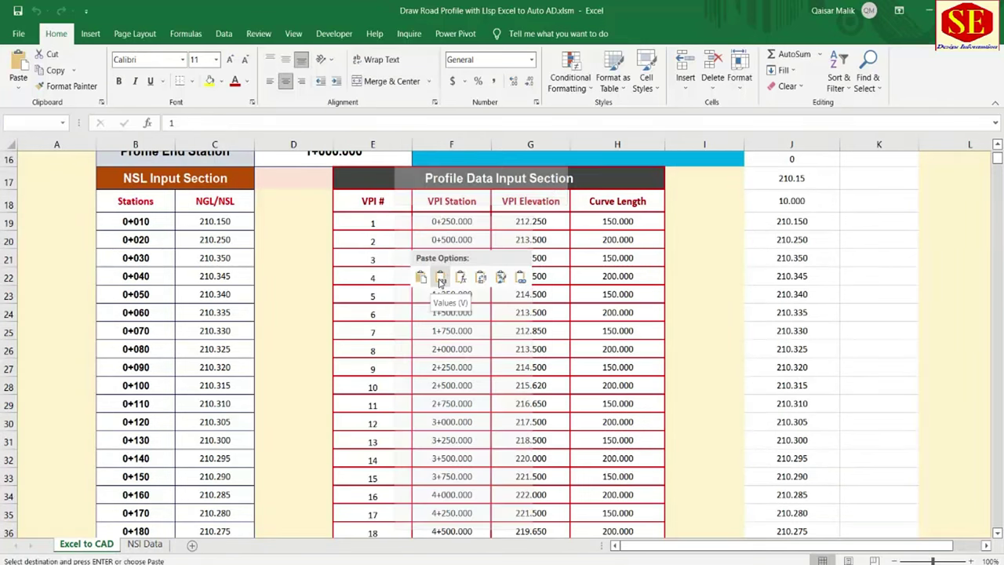
pyautogui.scroll(-6, 418, 392)
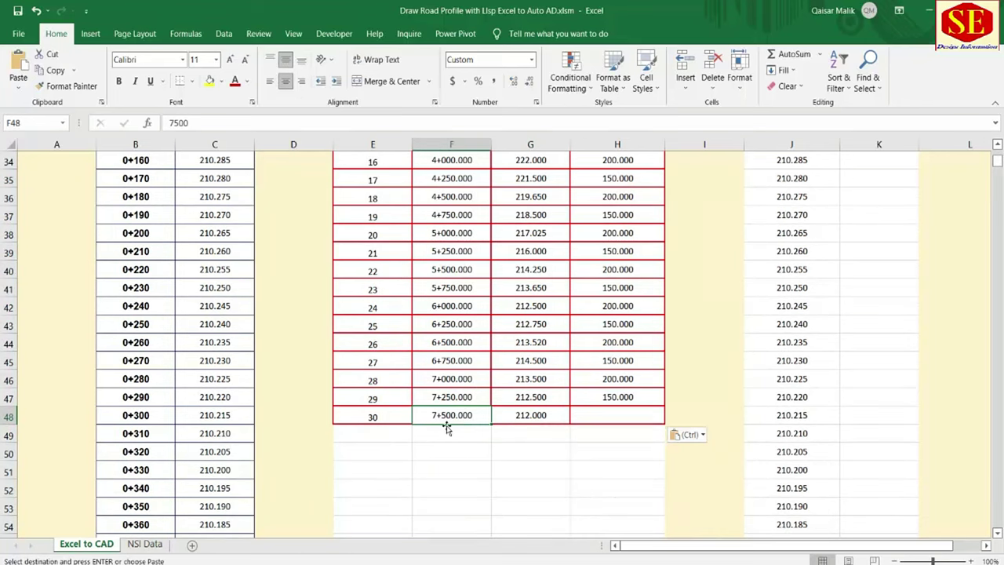
pyautogui.scroll(5, 448, 427)
pyautogui.scroll(6, 459, 445)
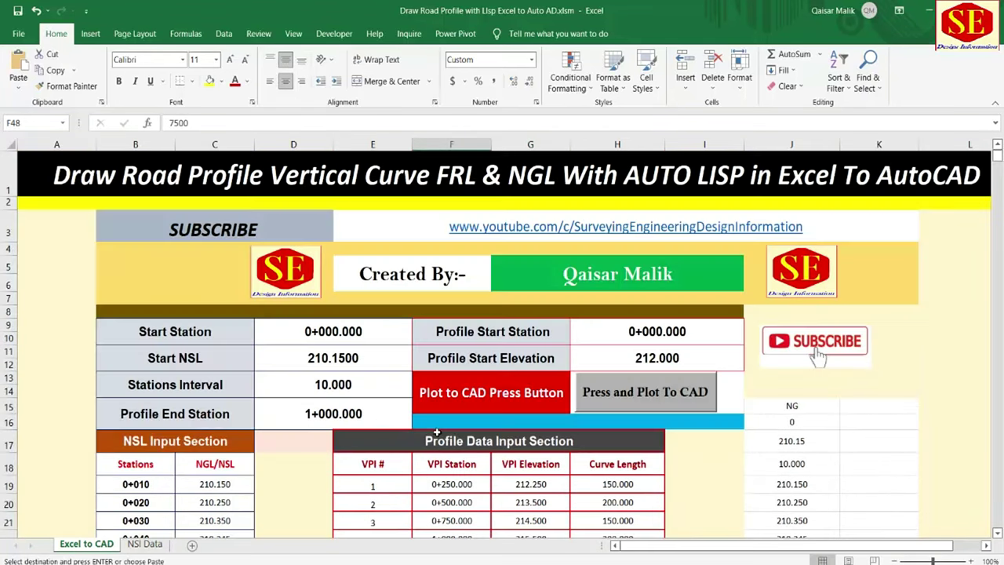
# - Set the Profile End Station to 7+500 and the Stations Interval to 100
pyautogui.click(350, 423)
pyautogui.write('7500')
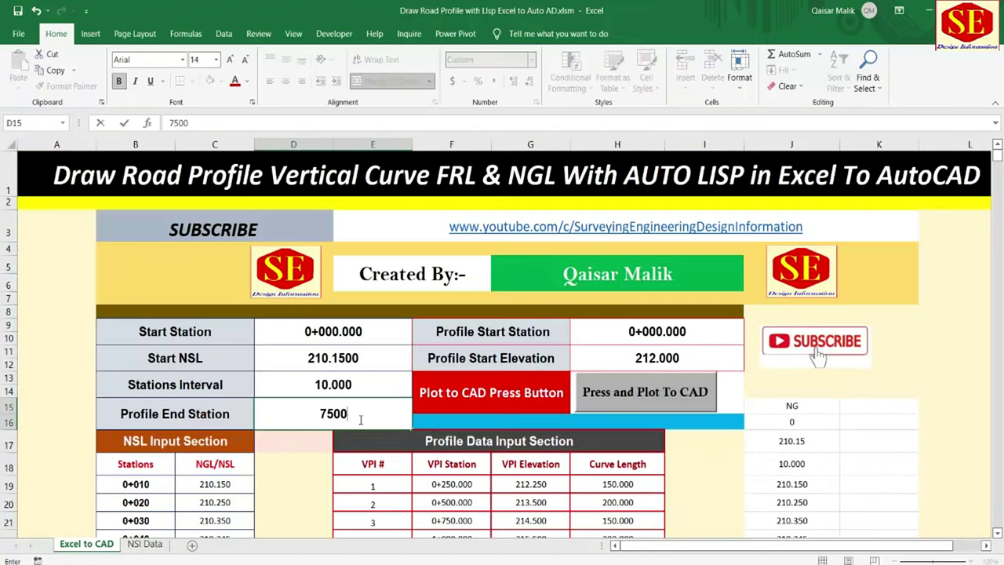
pyautogui.press('Return')
pyautogui.click(360, 393)
pyautogui.write('1')
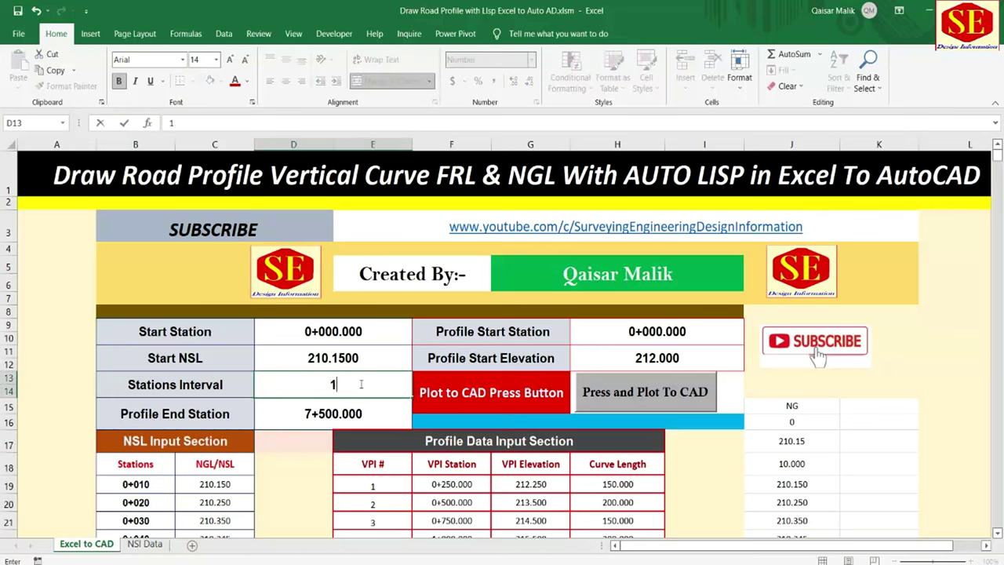
pyautogui.press('Return')
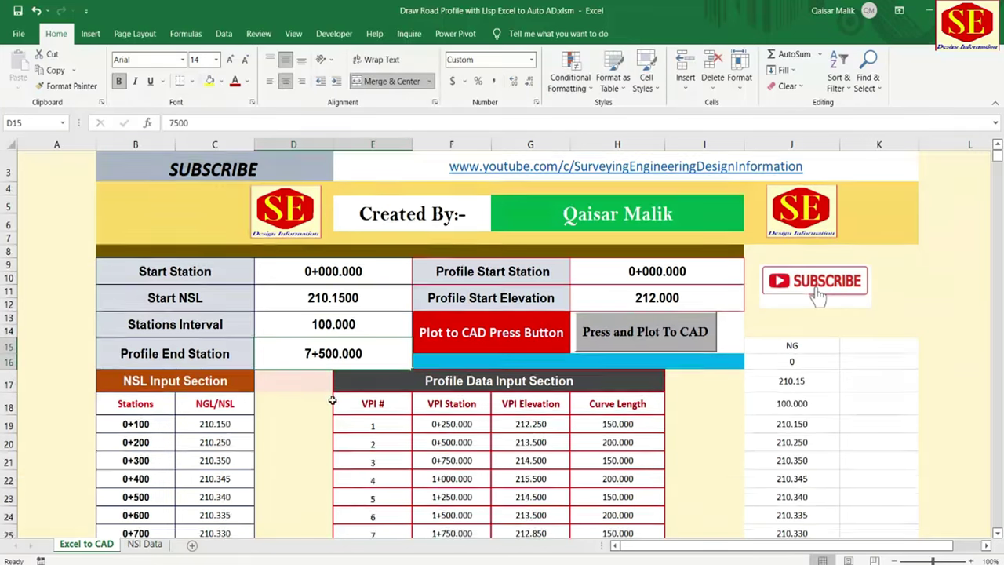
pyautogui.scroll(-1, 377, 348)
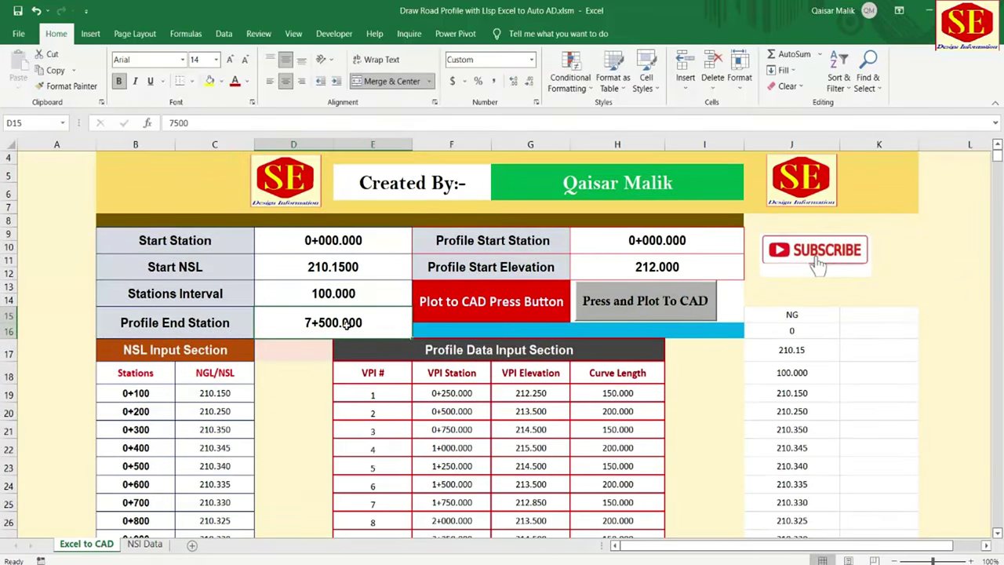
# - Regenerate the commands and paste them into a new Drawing6 to plot the 7+500 profile
pyautogui.click(651, 314)
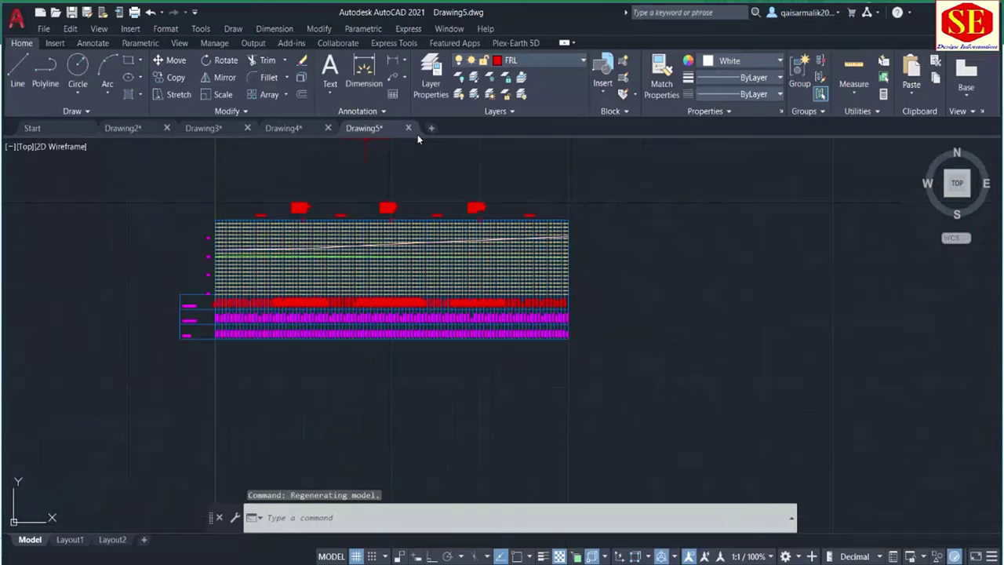
pyautogui.click(432, 129)
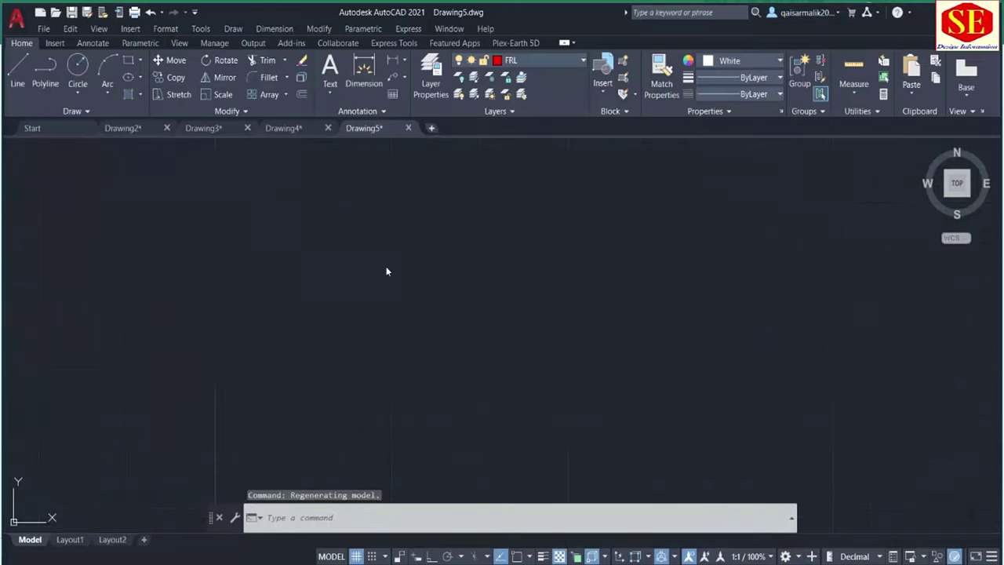
pyautogui.rightClick(315, 520)
pyautogui.click(344, 456)
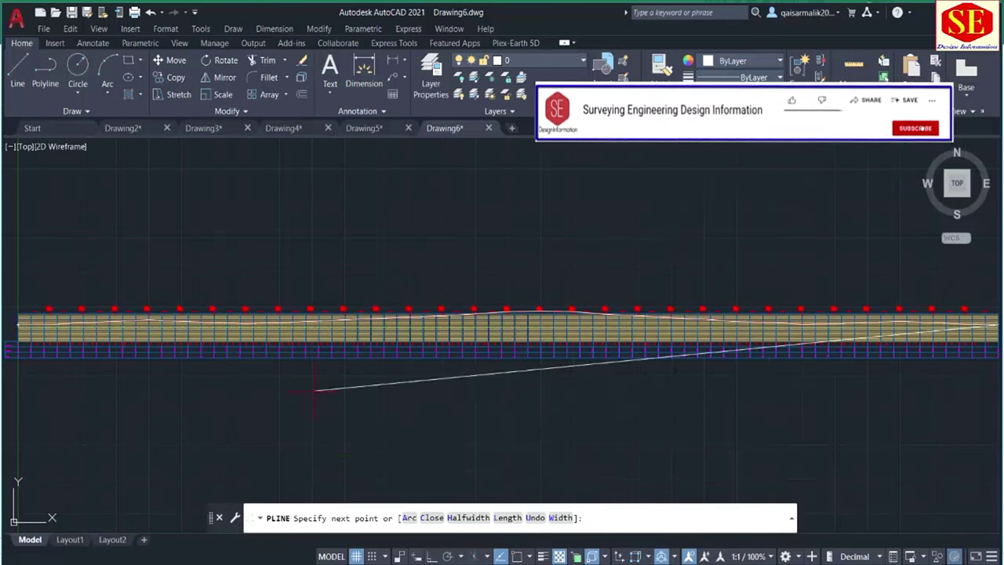
# - Cancel the unfinished polyline and move the P.V.I label at 2+500 into place
pyautogui.press('Escape')
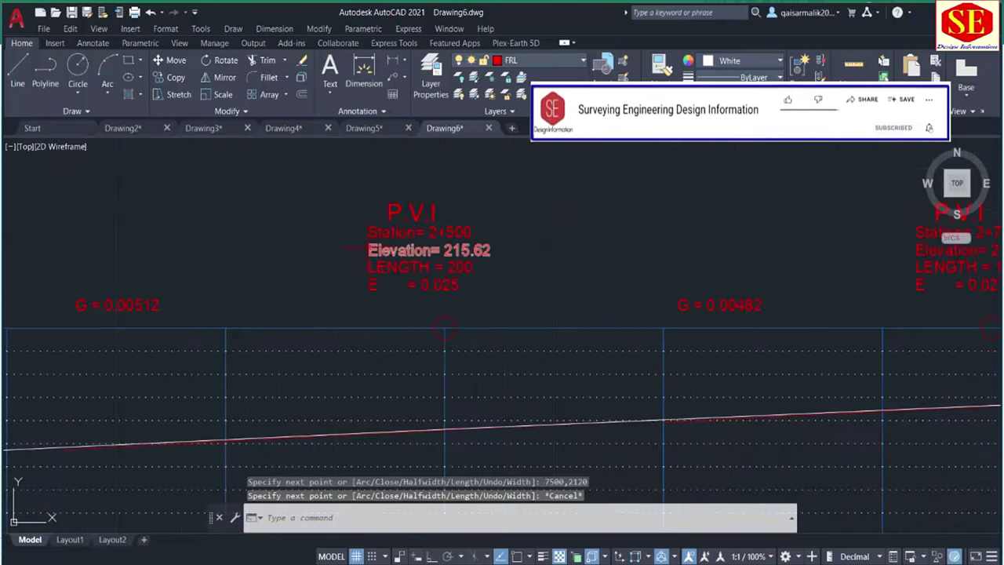
pyautogui.write('m')
pyautogui.press('Return')
pyautogui.click(350, 179)
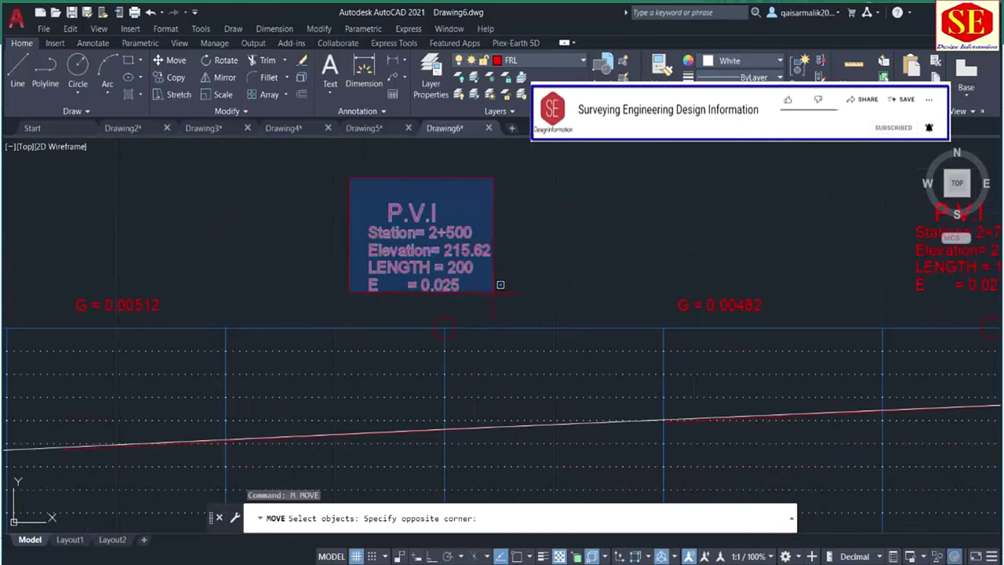
pyautogui.click(454, 235)
pyautogui.press('Return')
pyautogui.click(486, 227)
pyautogui.scroll(-4, 520, 220)
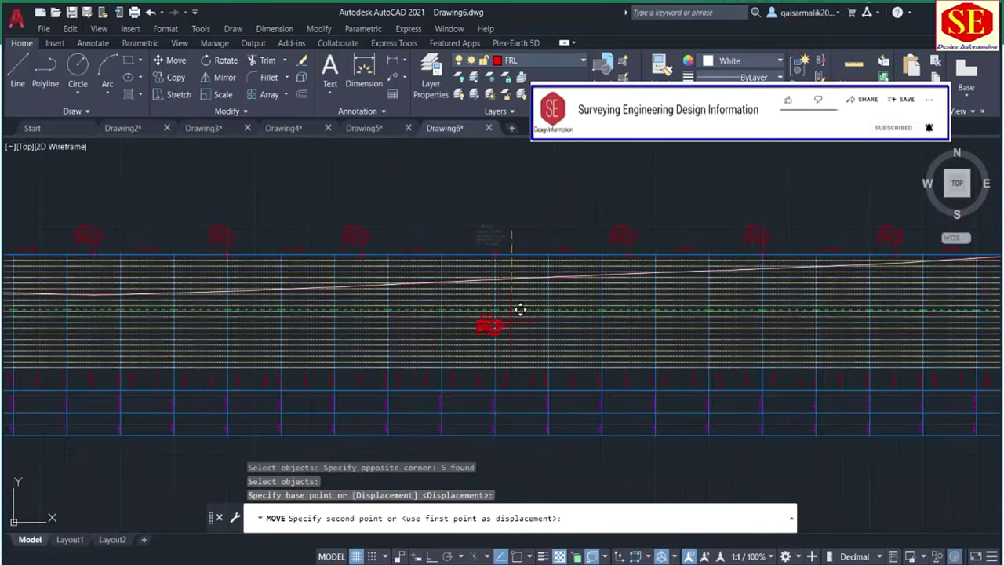
pyautogui.scroll(2, 520, 309)
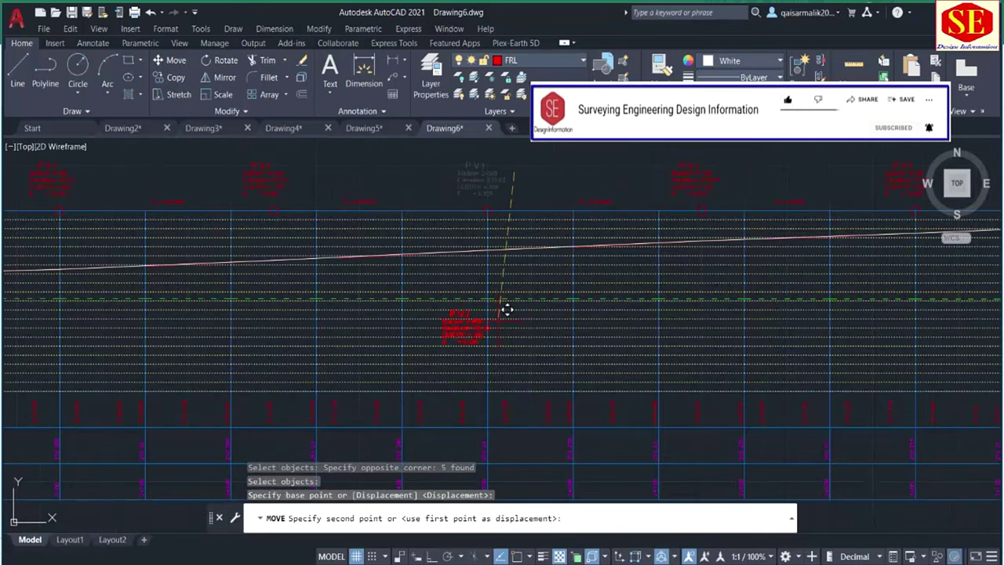
pyautogui.click(500, 310)
pyautogui.scroll(3, 470, 322)
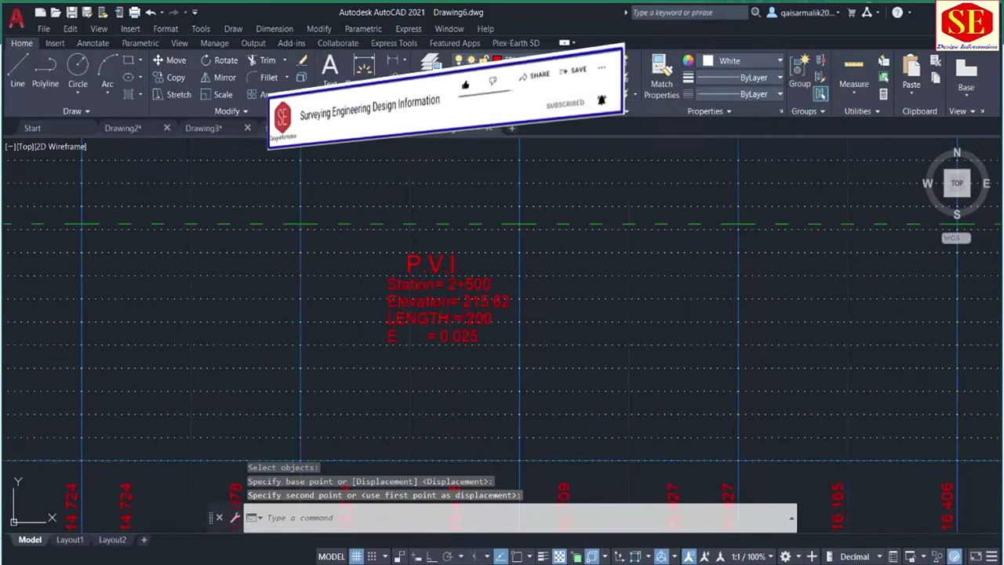
# - Draw a rectangle (REC) enclosing the P.V.I label
pyautogui.write('REC')
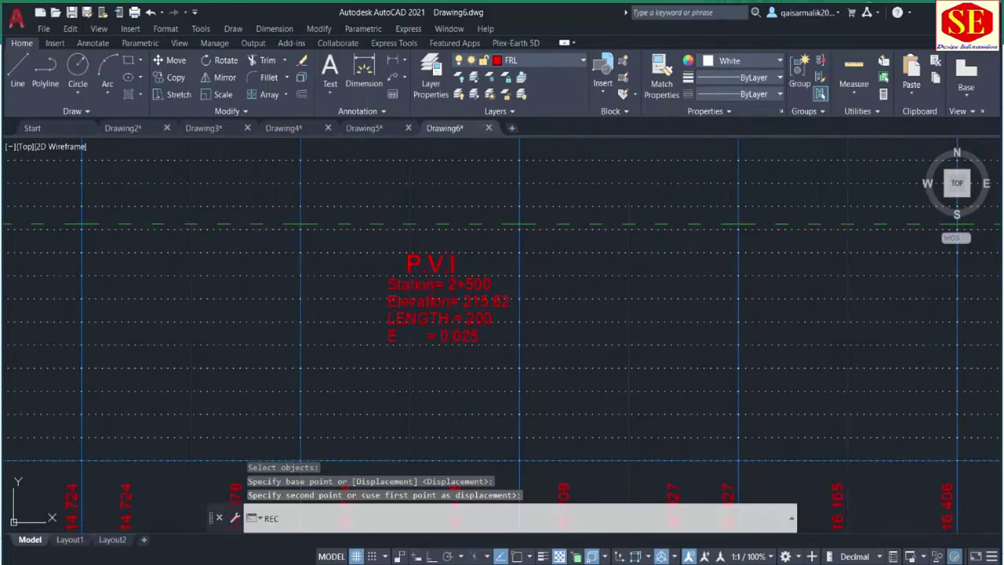
pyautogui.press('Return')
pyautogui.click(372, 237)
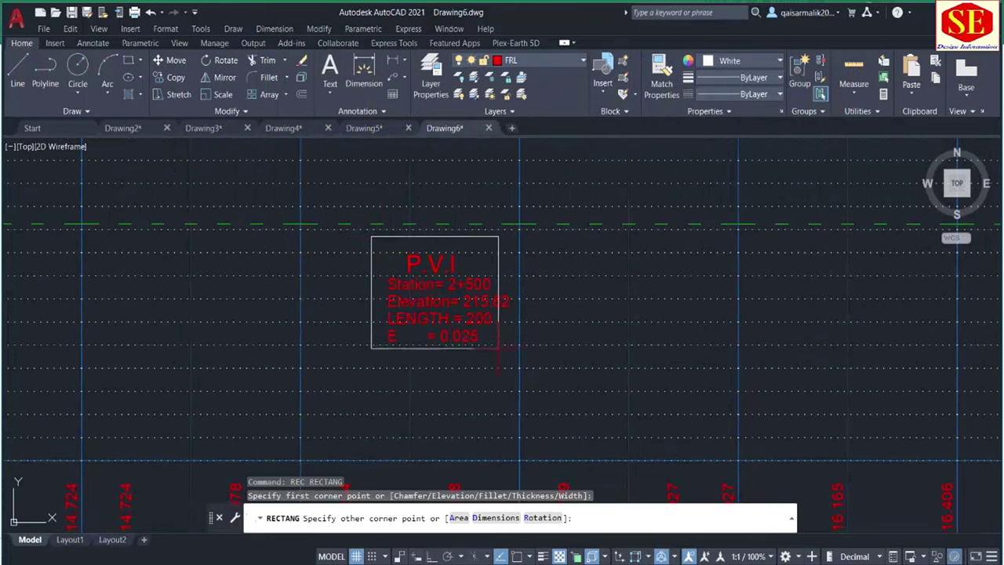
pyautogui.click(525, 368)
pyautogui.scroll(1, 525, 369)
pyautogui.scroll(-1, 413, 268)
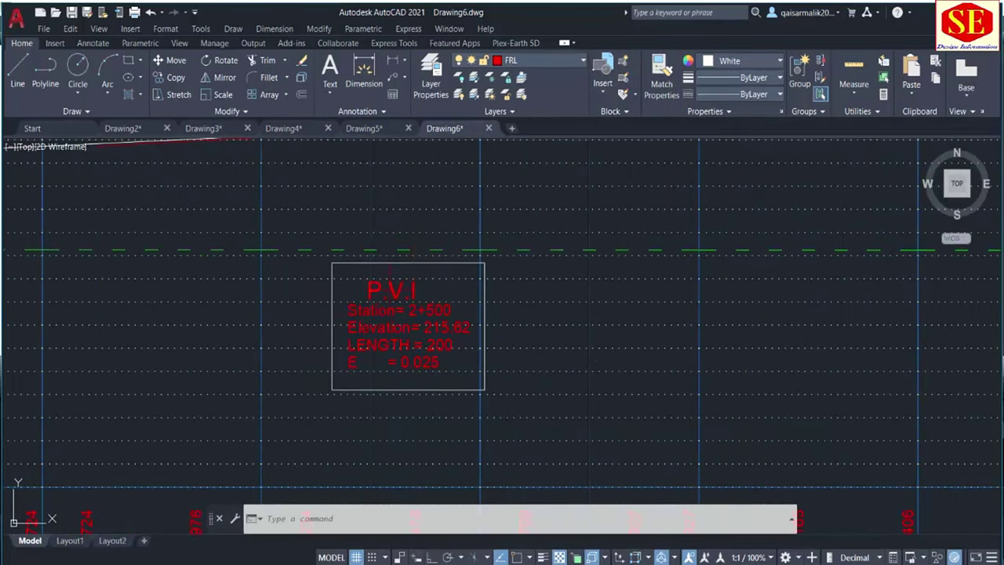
pyautogui.scroll(-2, 356, 340)
pyautogui.scroll(-4, 356, 341)
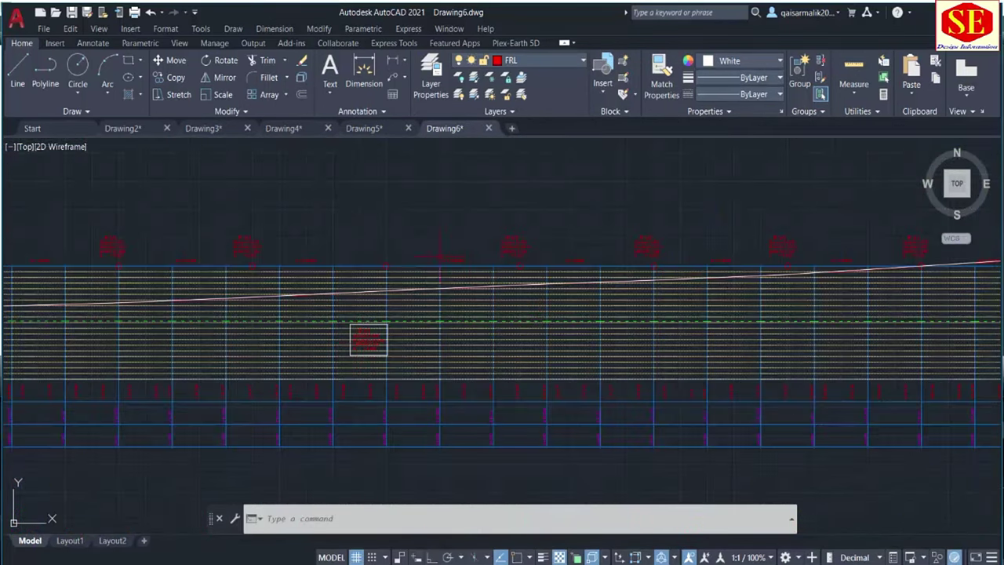
# - Pan and zoom along the long profile back to its left end to review it
pyautogui.moveTo(600, 306); pyautogui.dragTo(352, 302, button='middle')
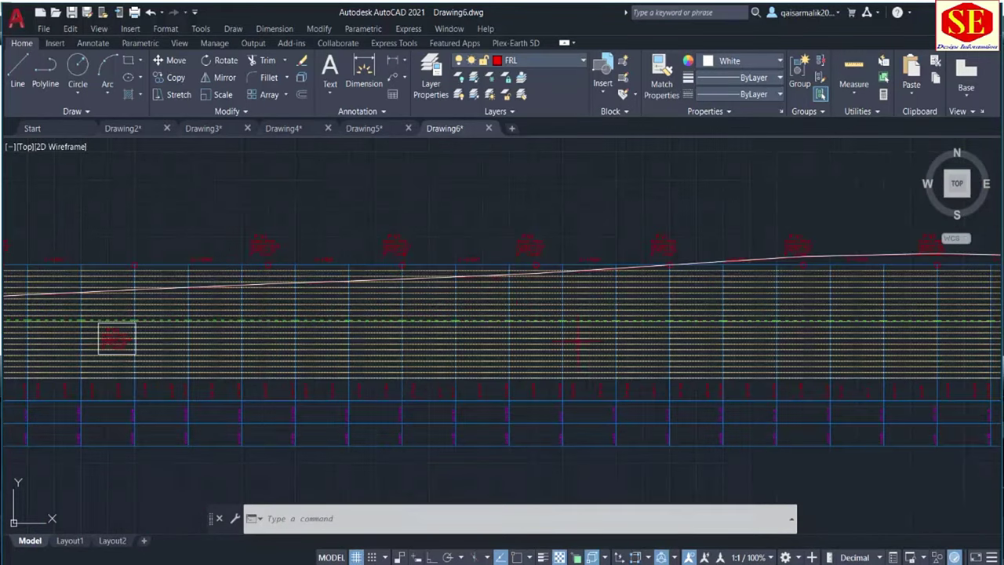
pyautogui.scroll(1, 471, 291)
pyautogui.scroll(3, 502, 292)
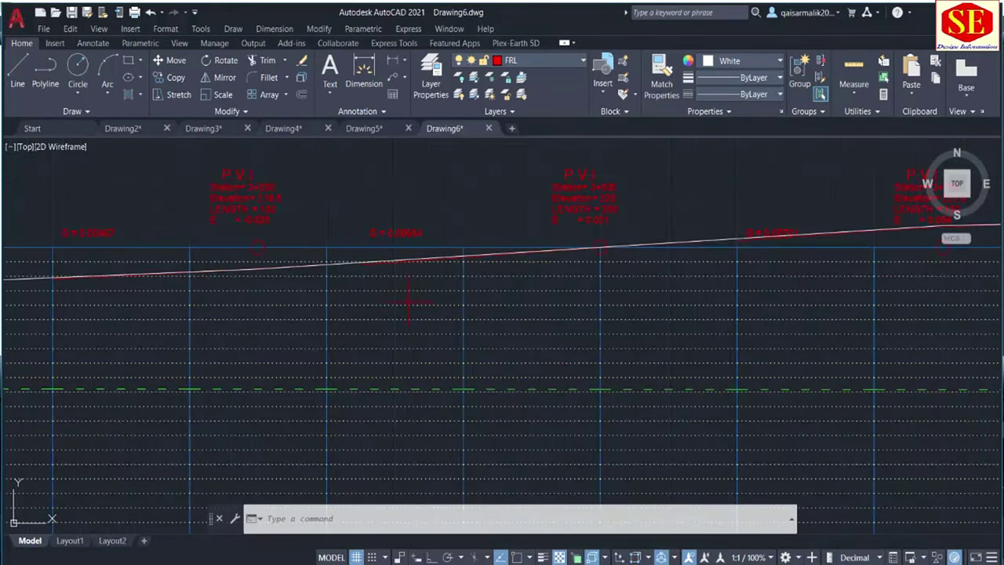
pyautogui.scroll(-3, 408, 300)
pyautogui.scroll(-2, 408, 301)
pyautogui.scroll(5, 476, 396)
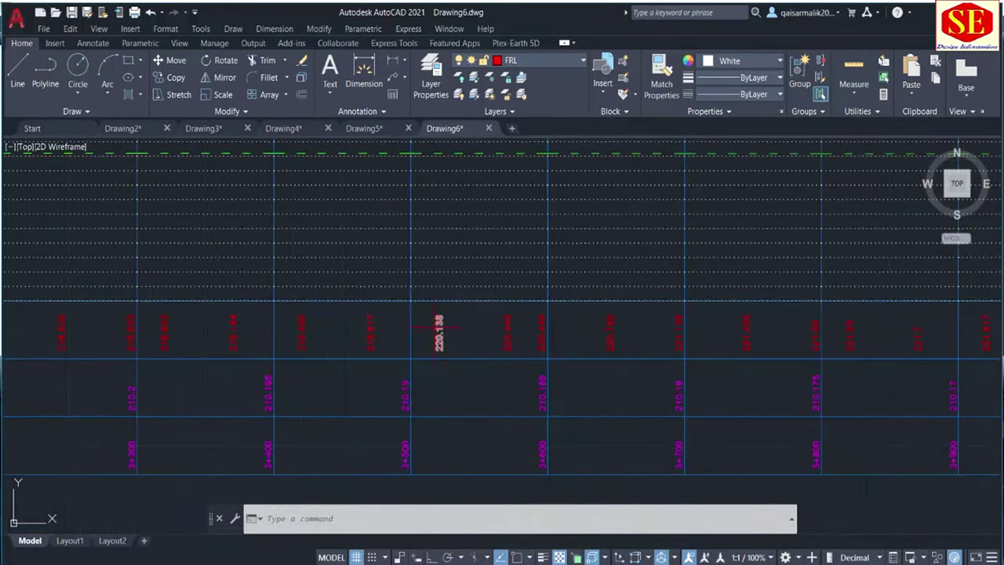
pyautogui.scroll(-4, 408, 348)
pyautogui.scroll(-1, 850, 327)
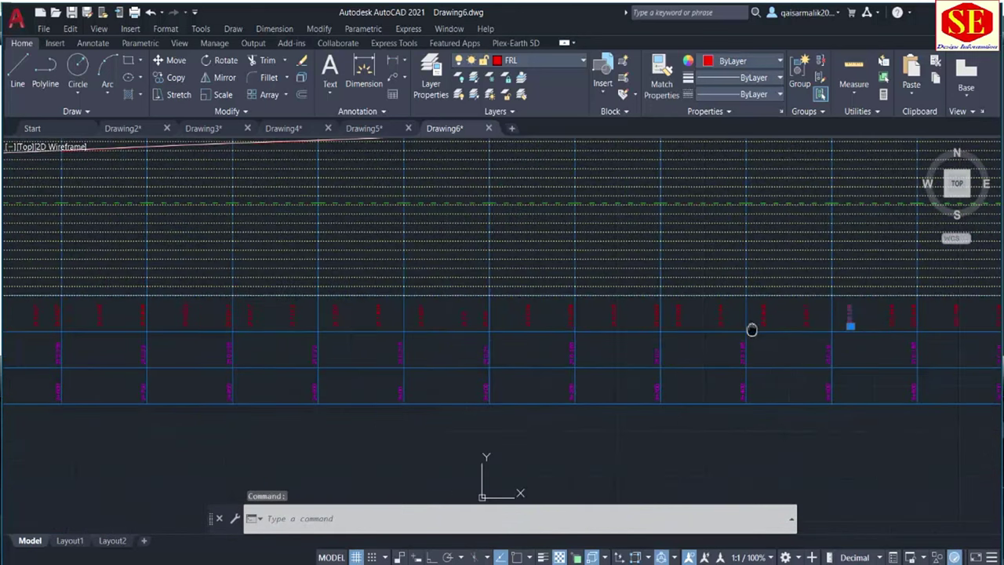
pyautogui.scroll(-1, 769, 331)
pyautogui.scroll(-3, 769, 330)
pyautogui.scroll(3, 412, 387)
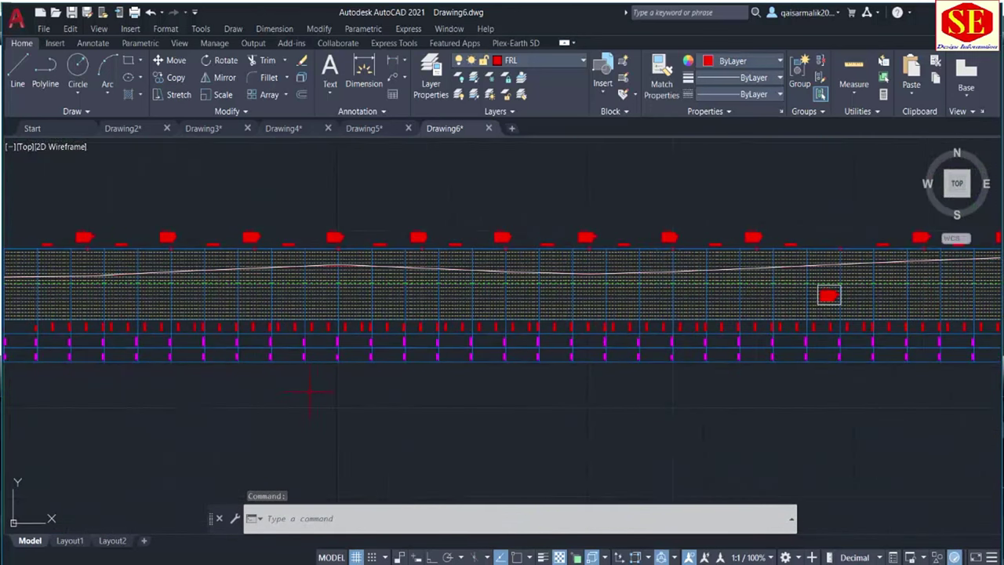
pyautogui.moveTo(310, 392); pyautogui.dragTo(618, 384, button='middle')
# - Window-select the lower table rows and give the 97 text labels a height of 10
pyautogui.click(319, 300)
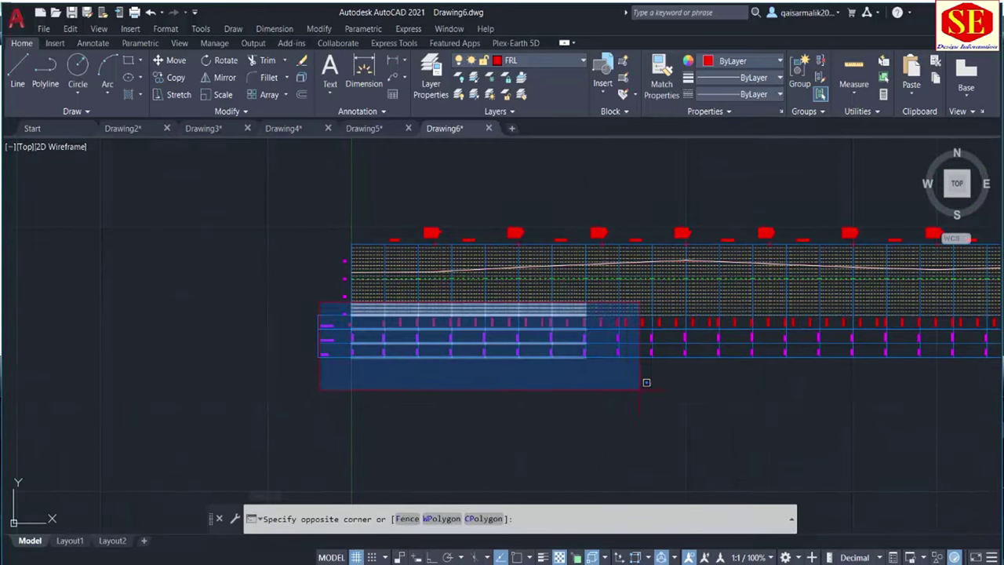
pyautogui.moveTo(836, 395); pyautogui.dragTo(679, 357, button='middle')
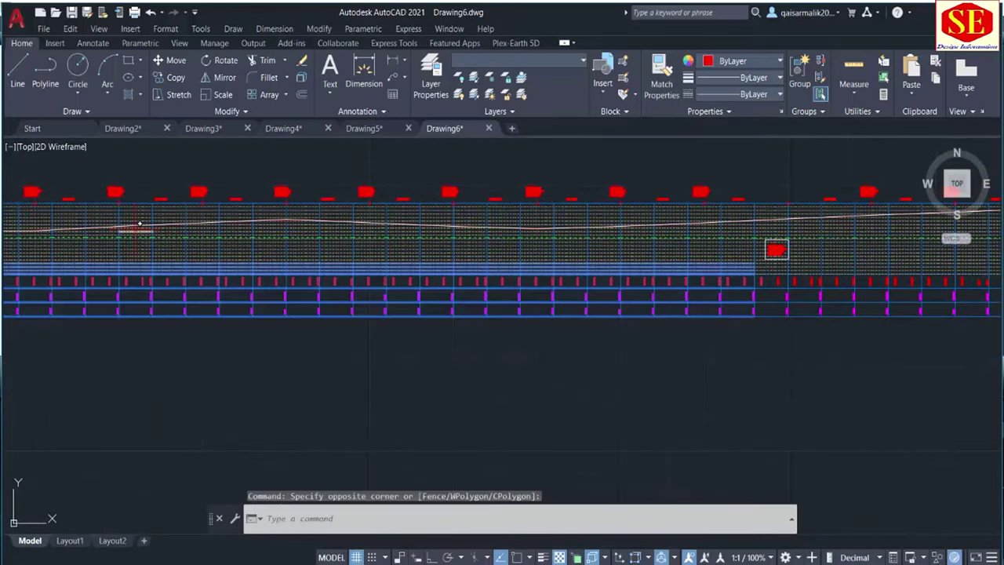
pyautogui.write('pr')
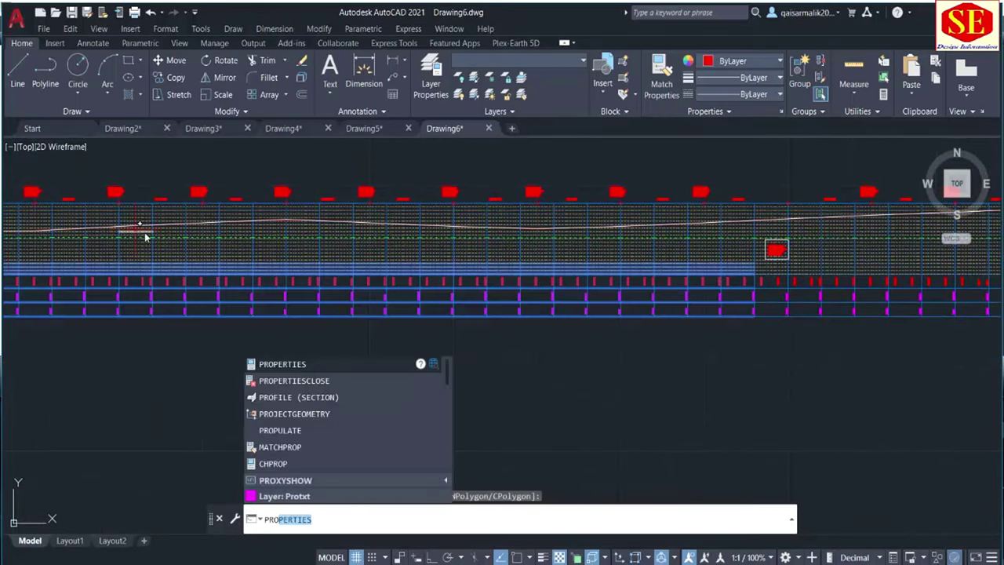
pyautogui.click(279, 364)
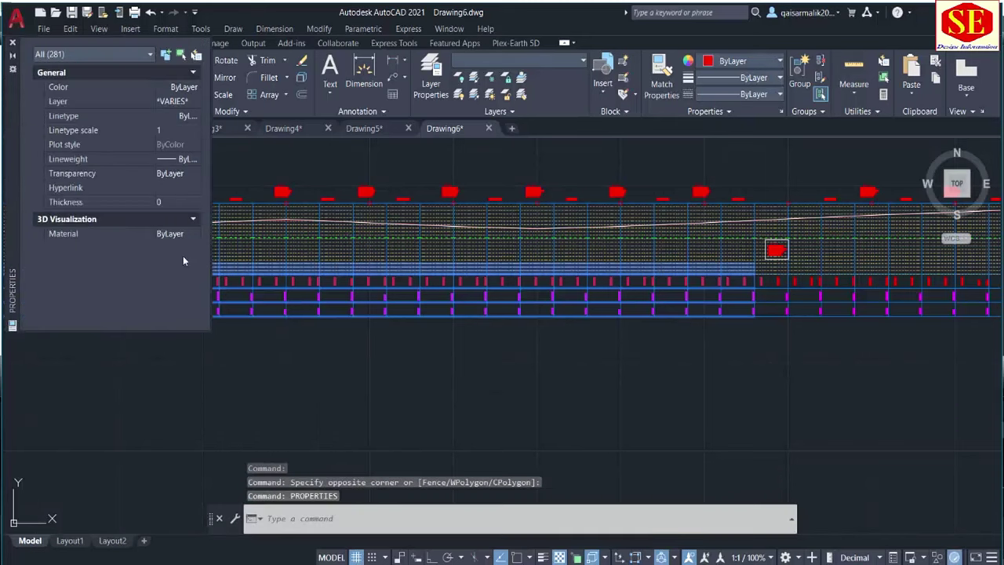
pyautogui.click(90, 58)
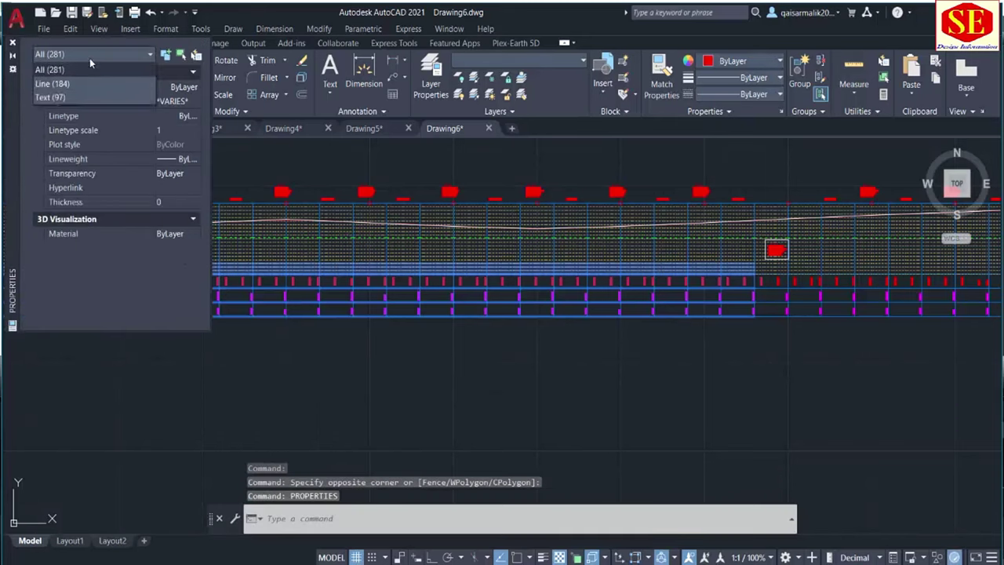
pyautogui.click(67, 95)
pyautogui.scroll(-5, 175, 314)
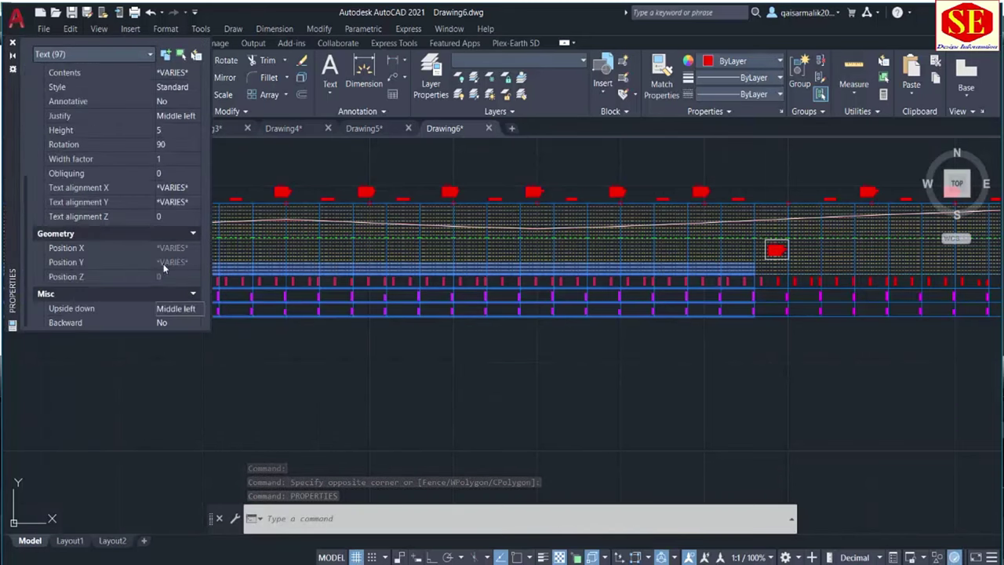
pyautogui.click(183, 130)
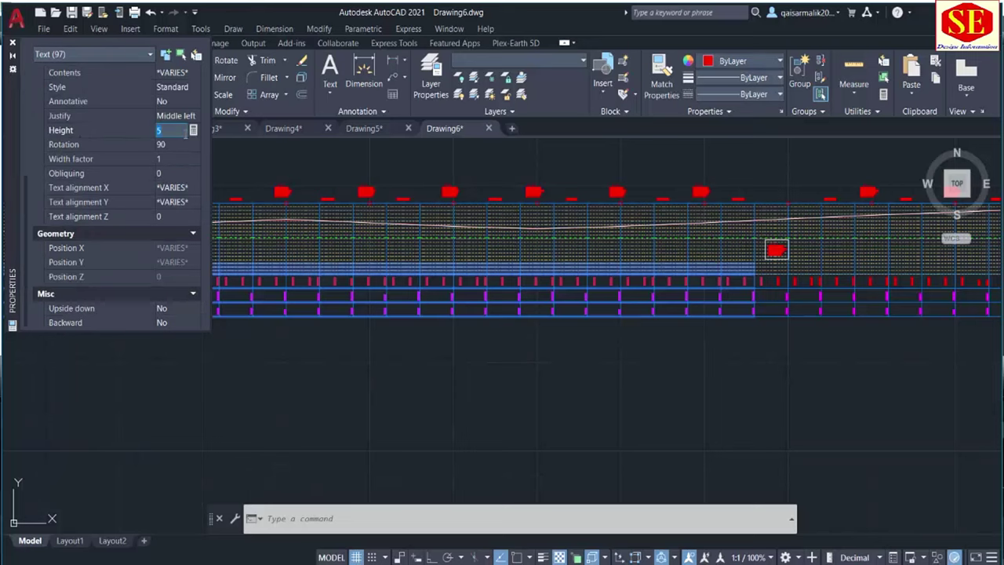
pyautogui.write('10')
pyautogui.click(186, 139)
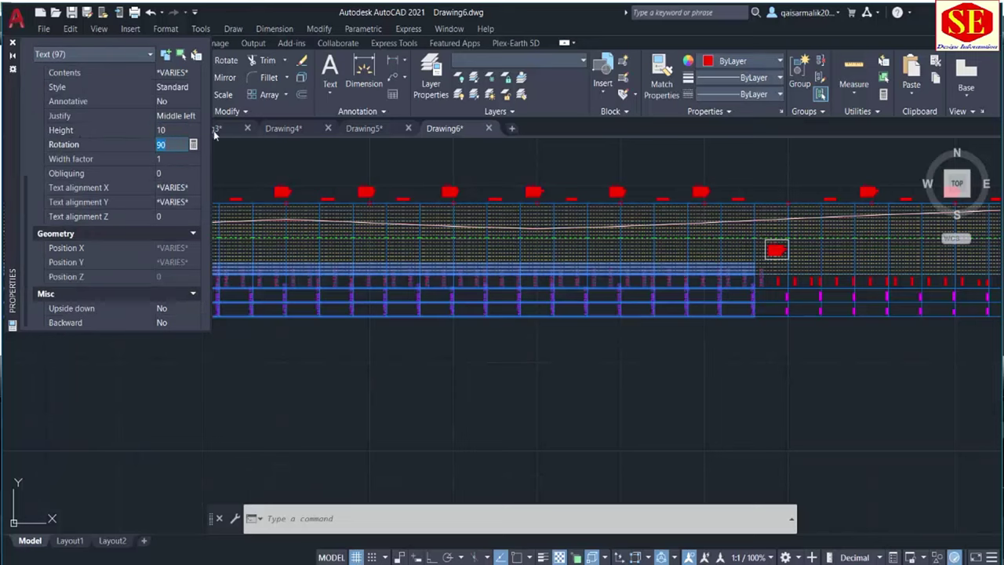
pyautogui.scroll(5, 477, 208)
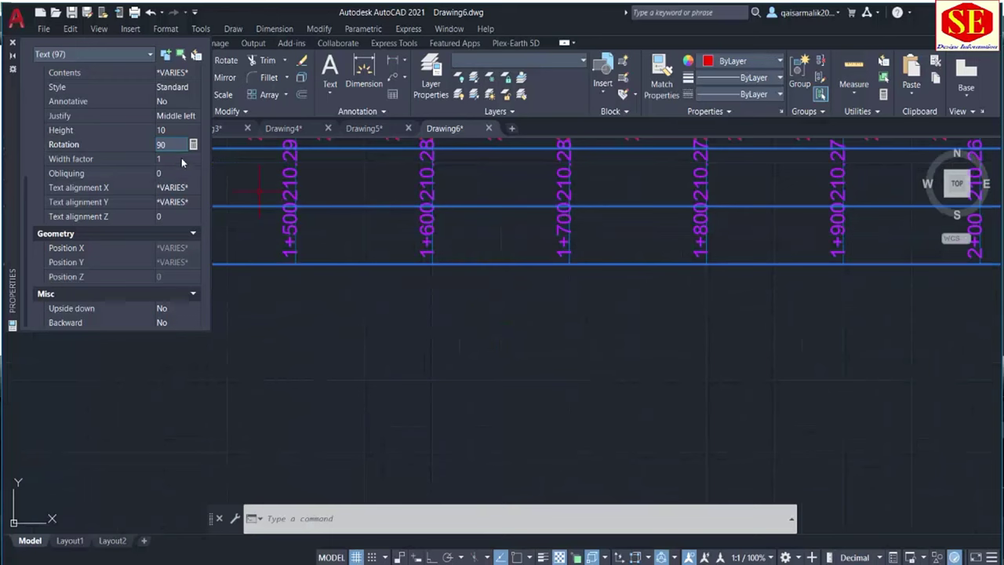
# - Clear the selection and pan the whole profile back into view
pyautogui.press('Escape')
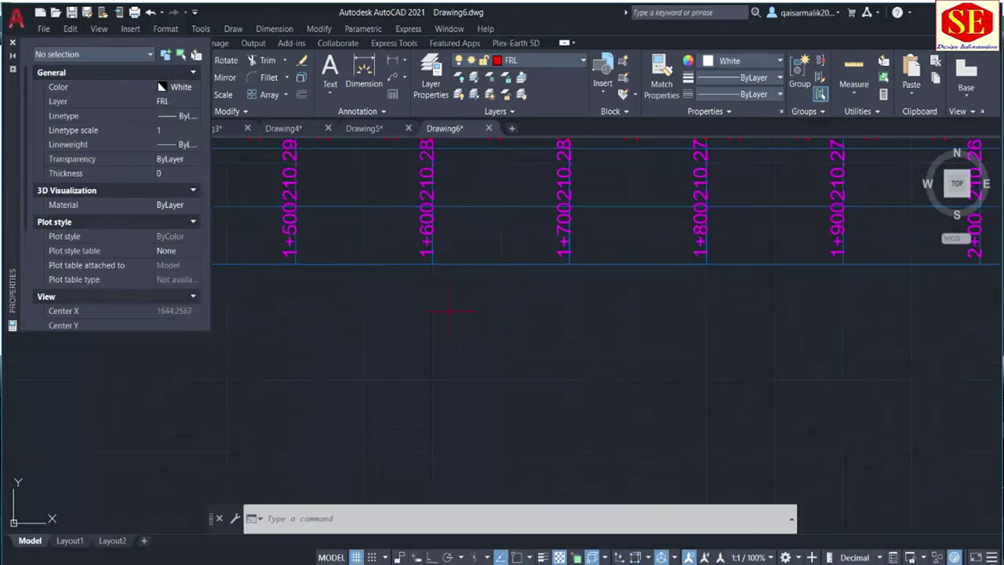
pyautogui.scroll(-5, 455, 329)
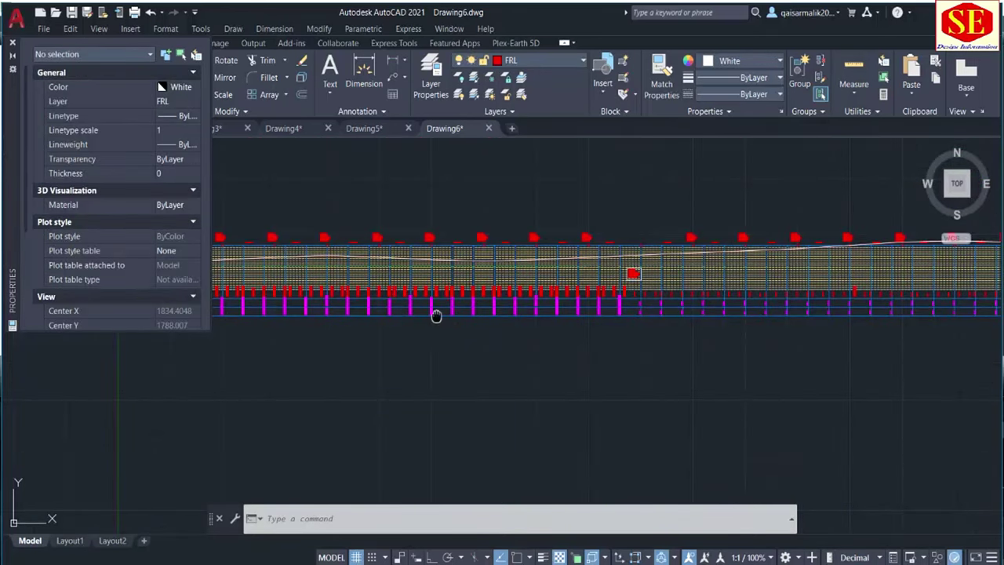
pyautogui.moveTo(436, 315); pyautogui.dragTo(657, 320, button='middle')
# - Scroll through the Excel road profile input sections, then return to AutoCAD's Drawing3 profile
pyautogui.hotkey('alt', 'Tab')
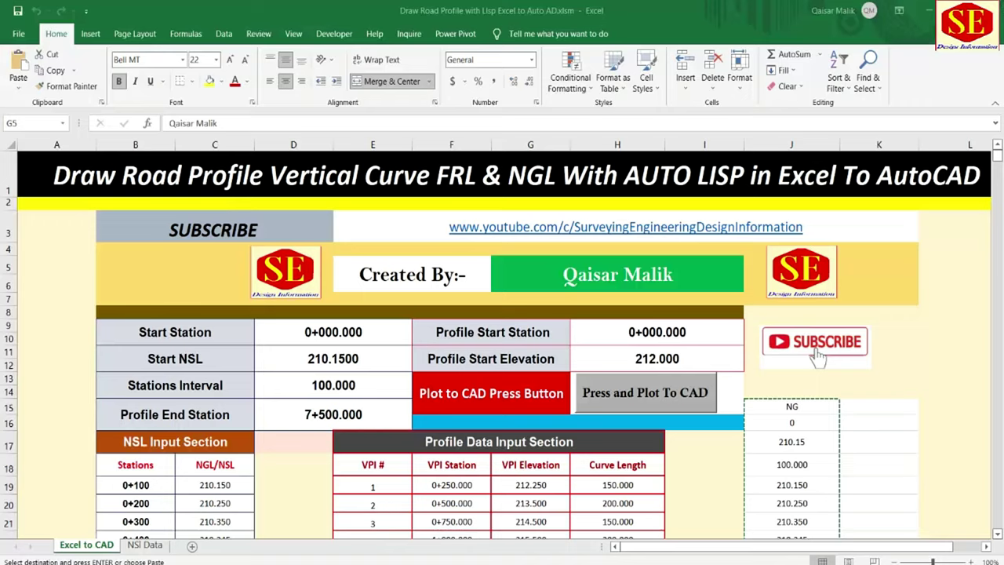
pyautogui.scroll(-2, 461, 328)
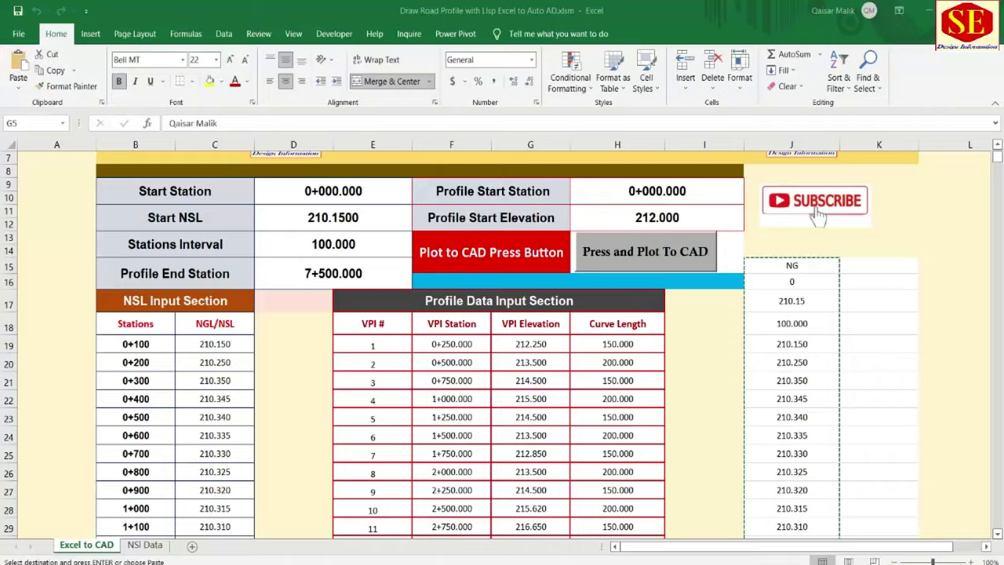
pyautogui.click(500, 531)
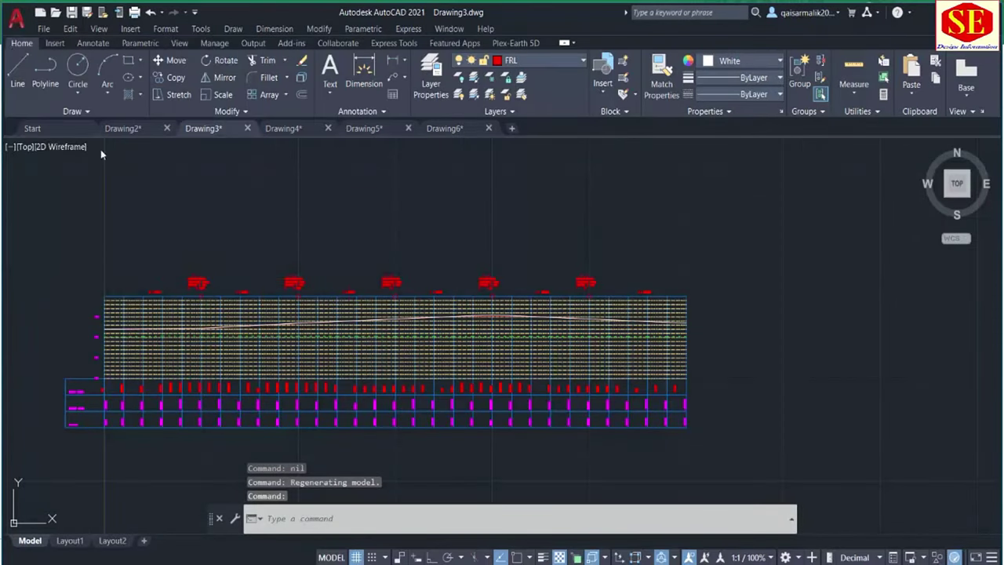
# - Step through the Drawing4 and Drawing5 profiles to Drawing6, shifting its profile slightly upward
pyautogui.click(279, 132)
pyautogui.click(363, 128)
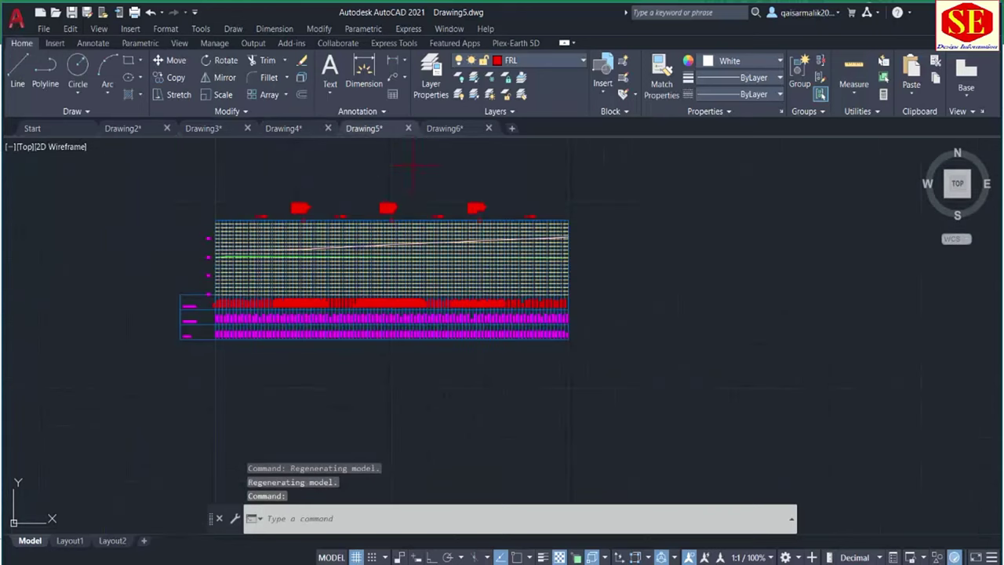
pyautogui.click(444, 128)
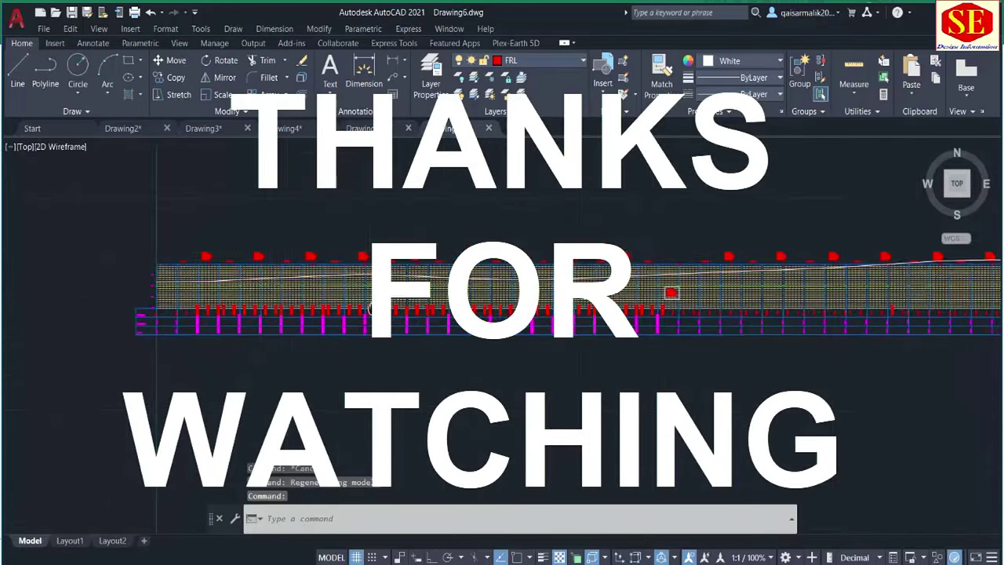
pyautogui.moveTo(310, 304); pyautogui.dragTo(301, 264, button='middle')
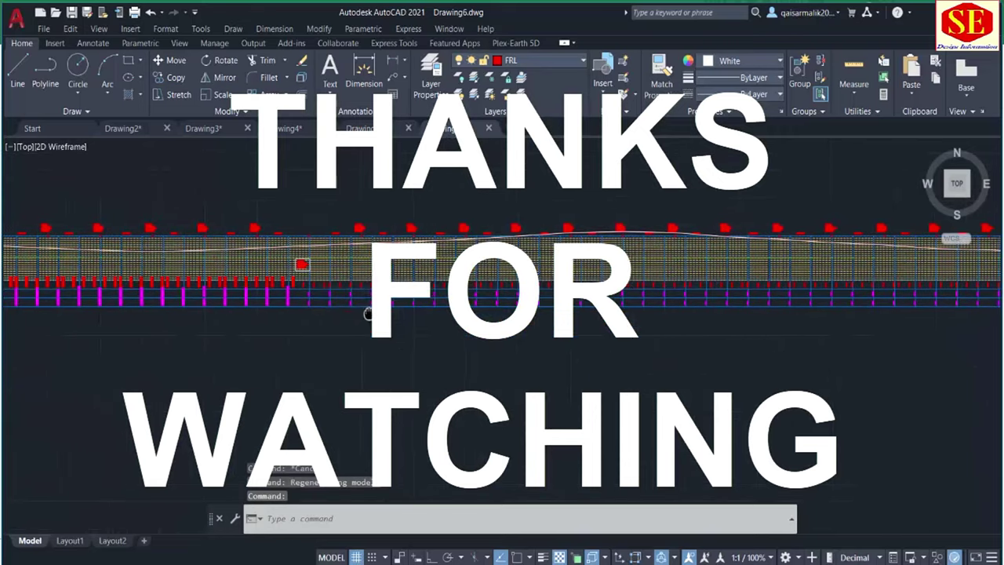